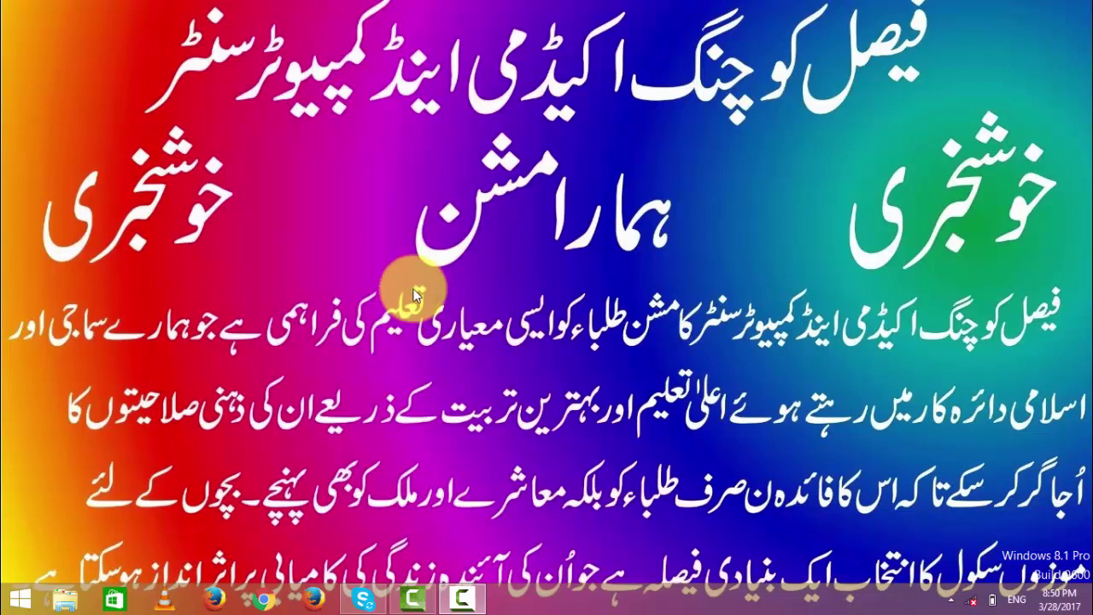
Turn on Show desktop icons from the desktop's View menu so icons appear on the wallpaper.
right_click(470, 244)
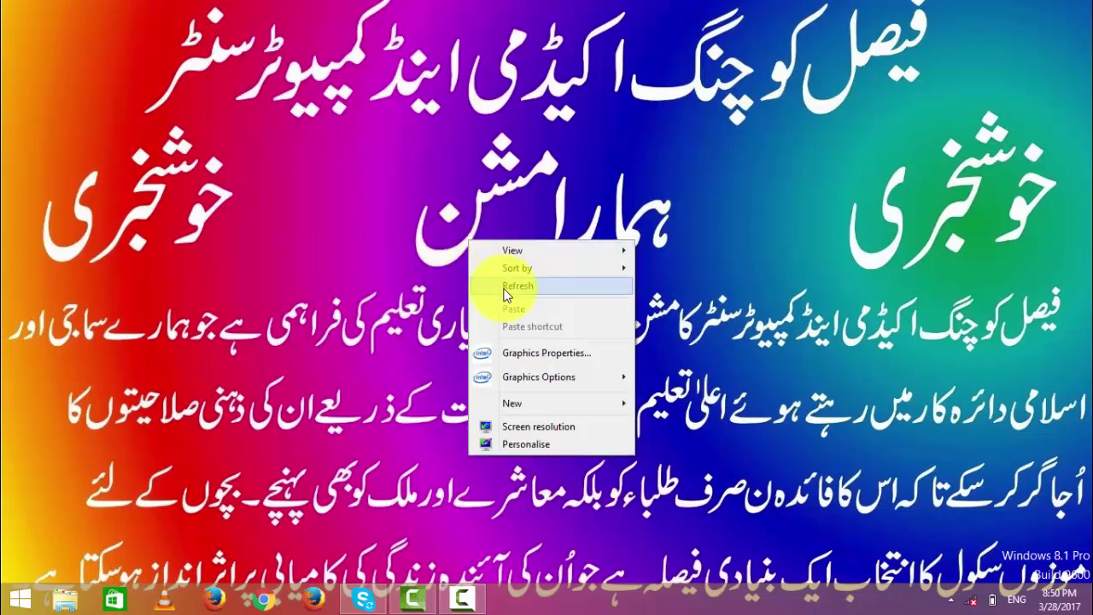
right_click(492, 259)
left_click(526, 312)
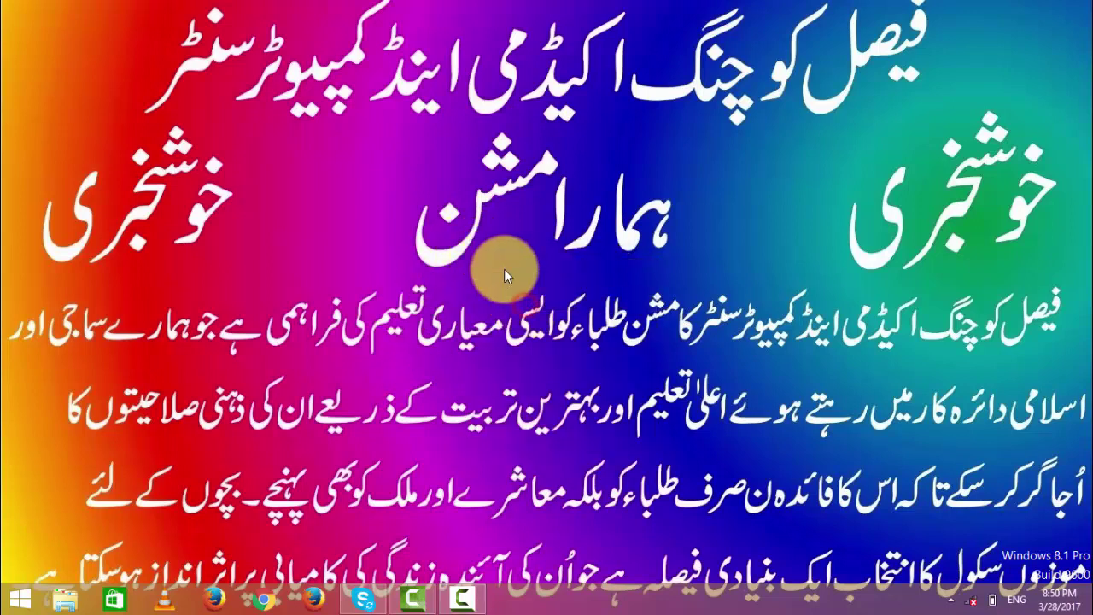
right_click(504, 269)
left_click(543, 320)
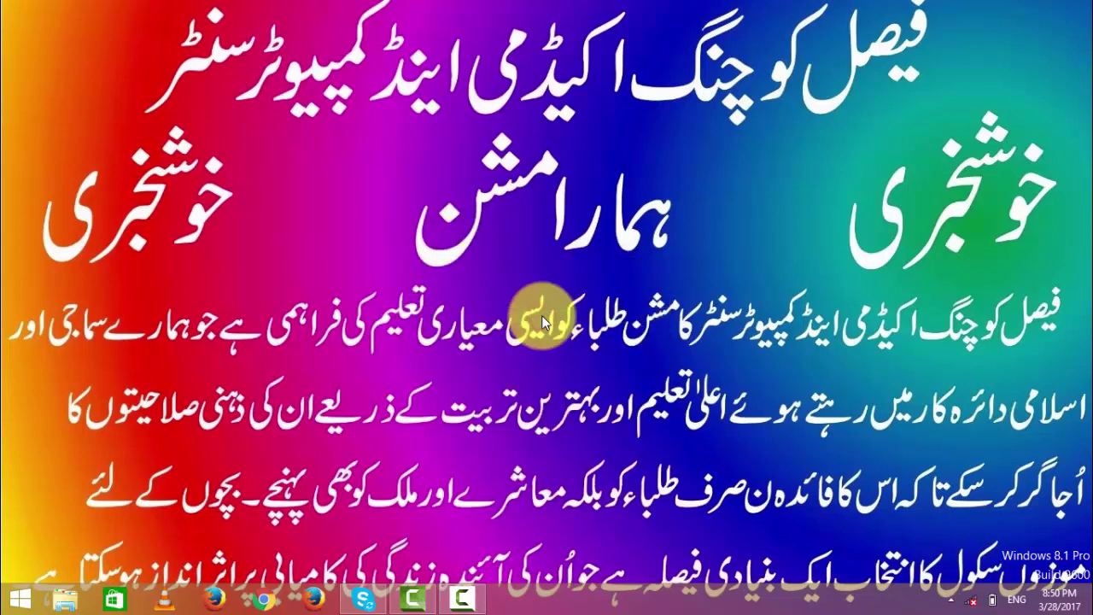
right_click(479, 218)
left_click(704, 330)
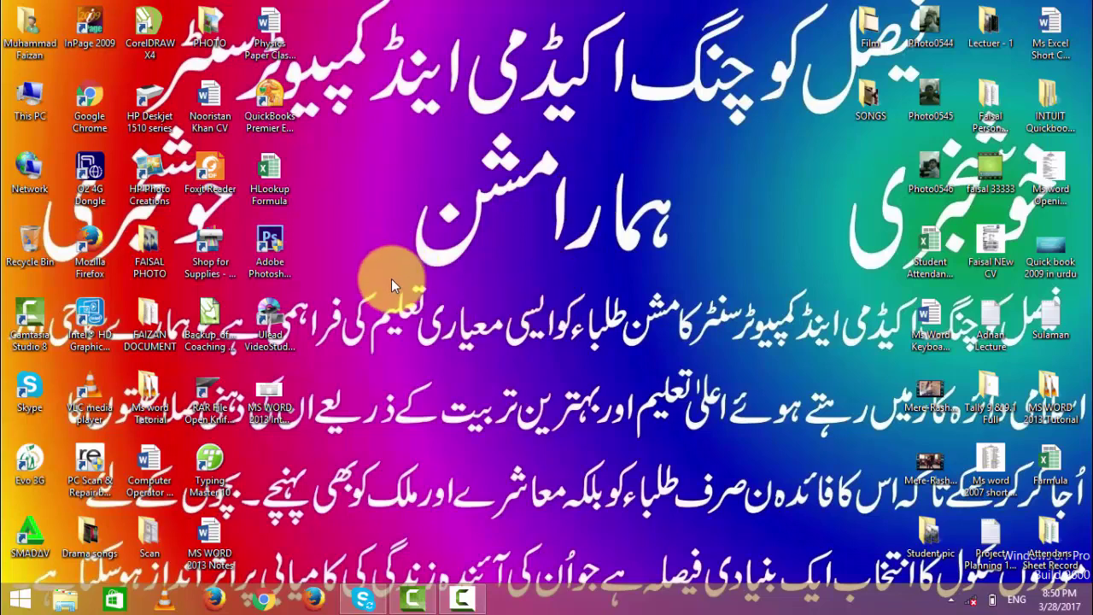
mouse_move(364, 599)
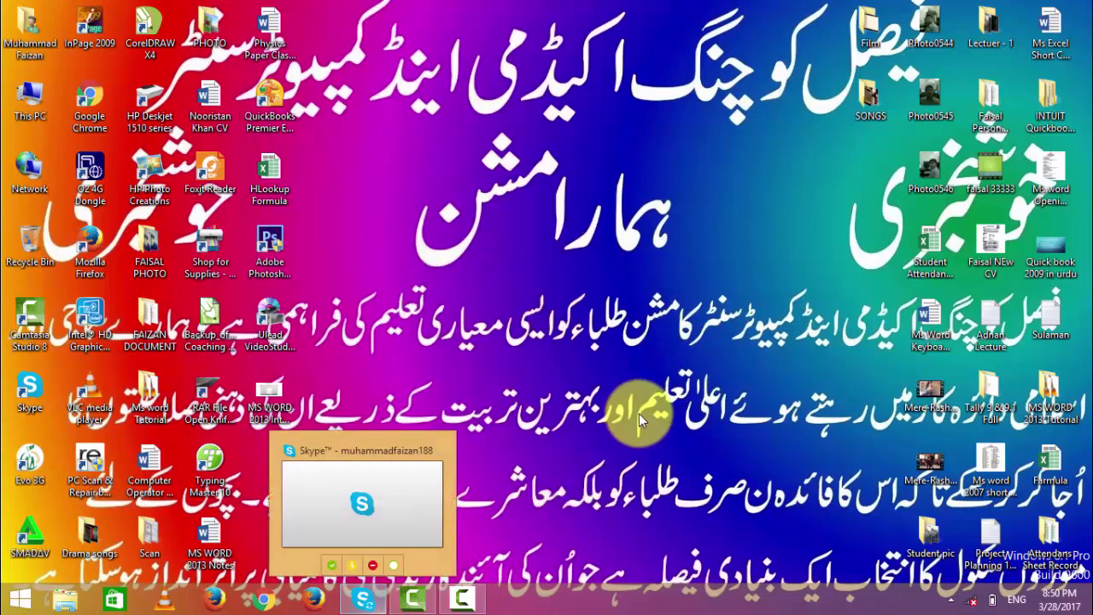
Bring up the Skype window, then hide it again.
left_click(362, 500)
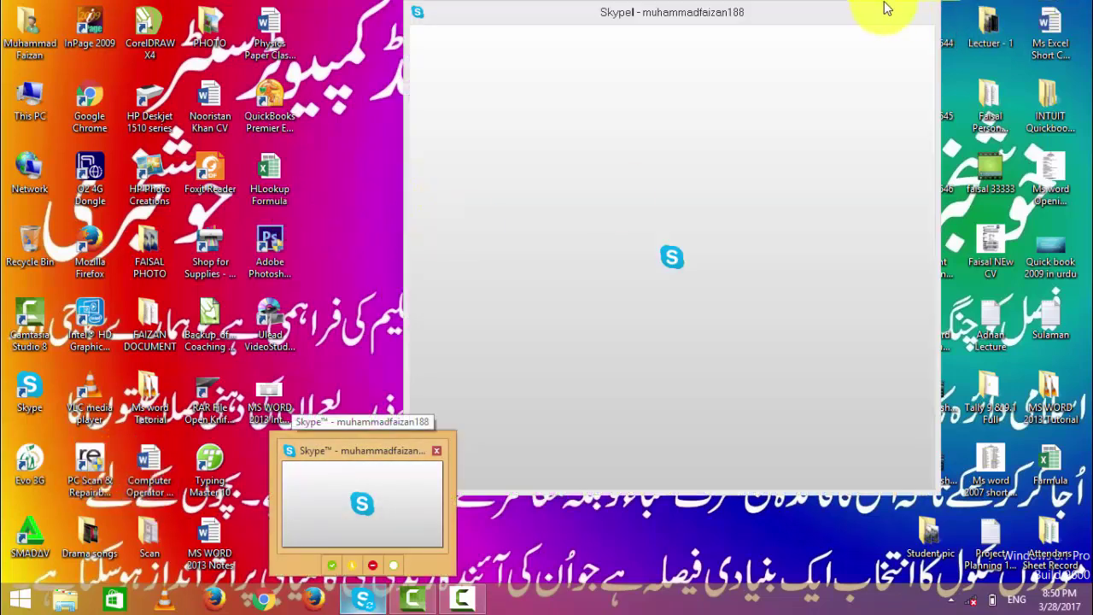
left_click(855, 12)
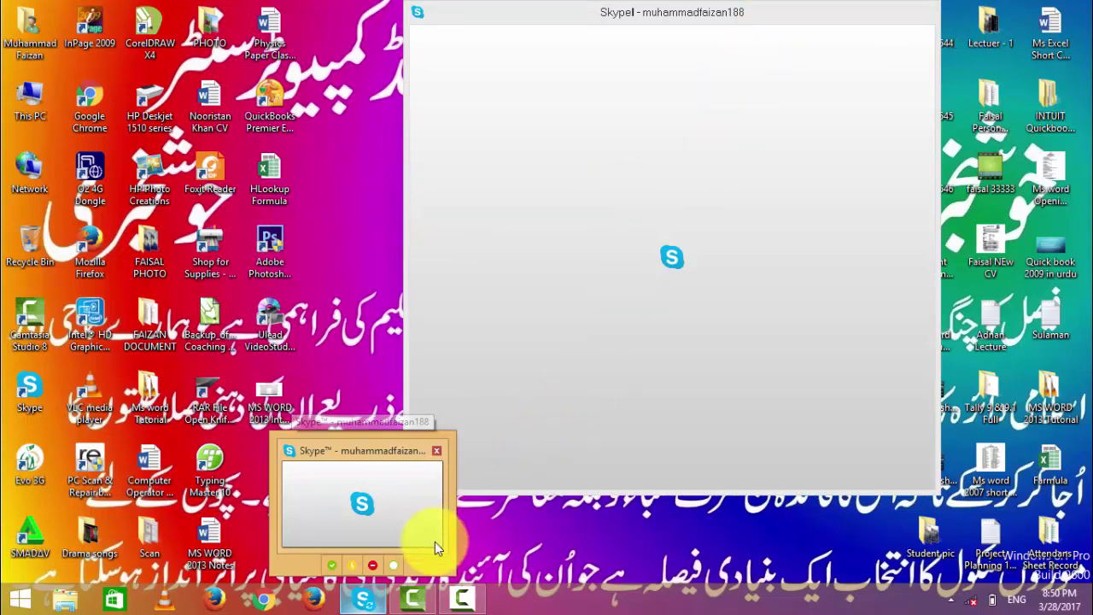
left_click(503, 519)
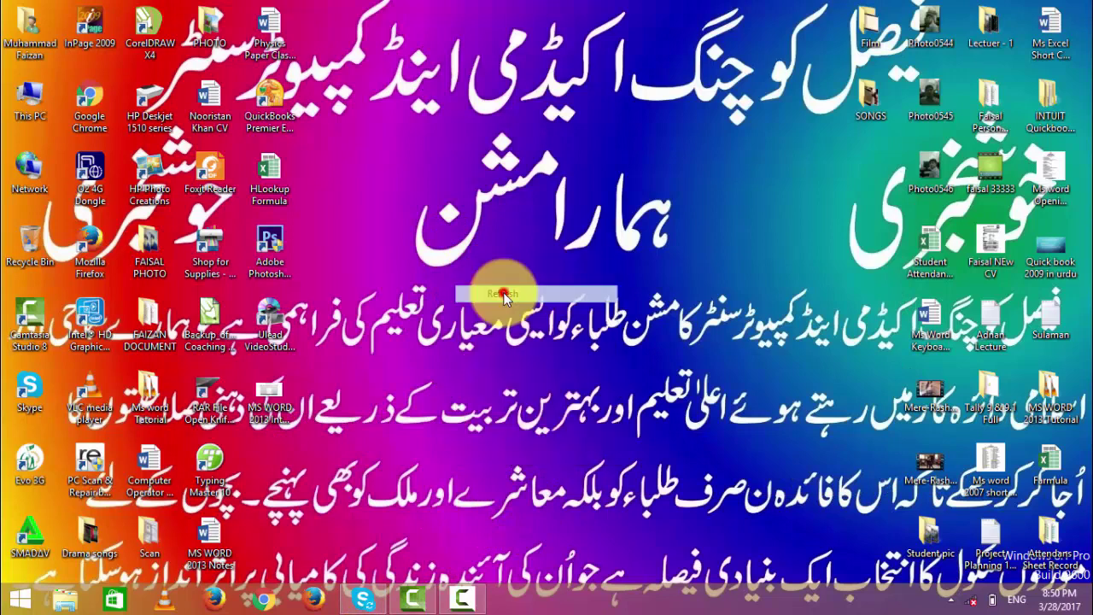
left_click(504, 292)
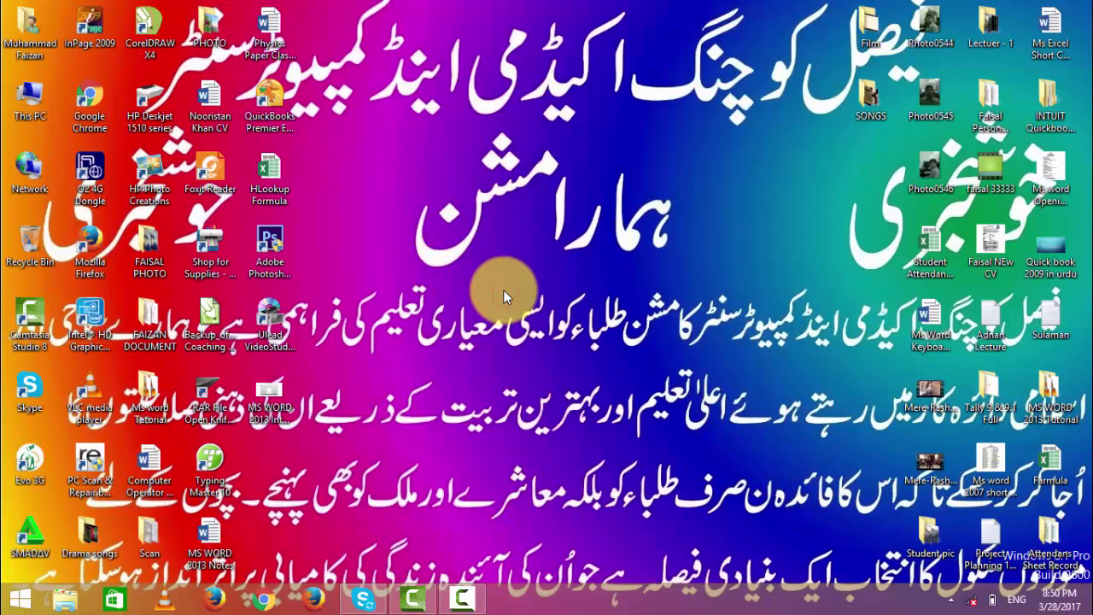
Open a blank Notepad window from the Run box and close it.
key("super+r")
key("Return")
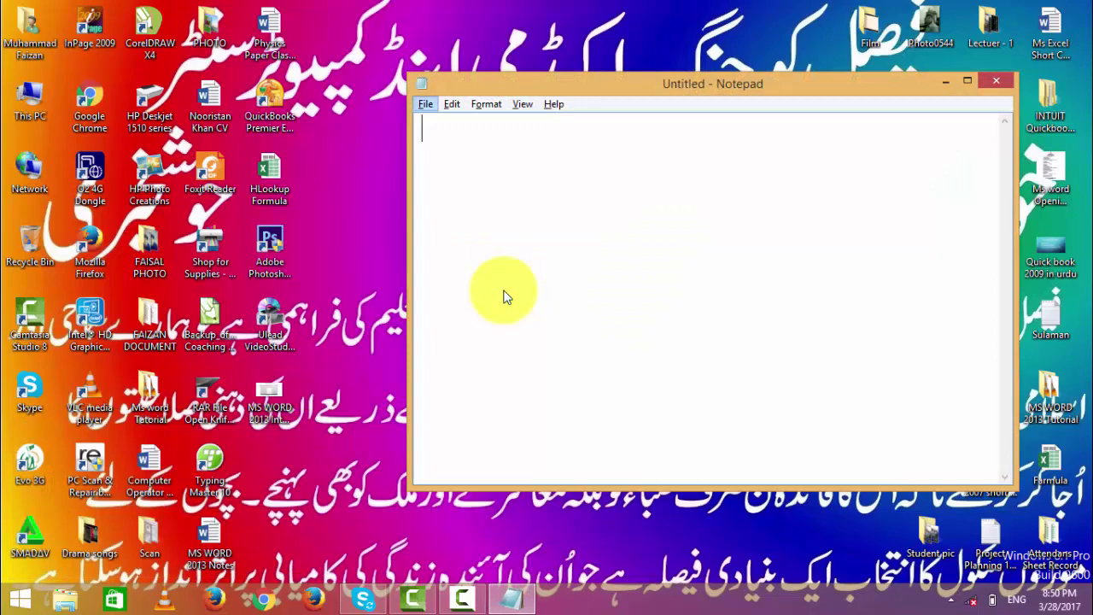
key("alt+F4")
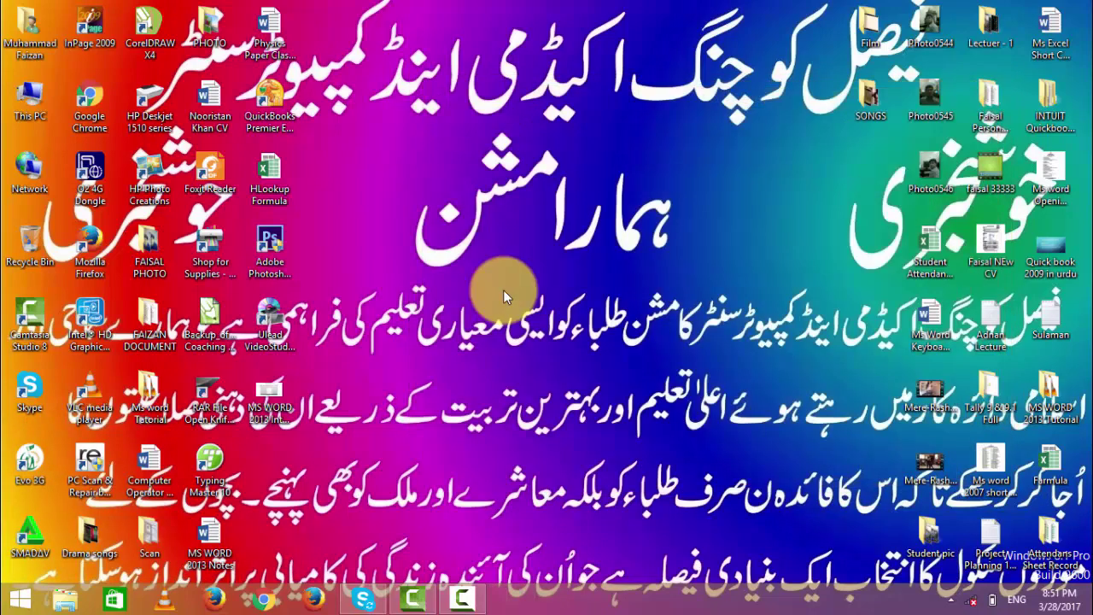
Launch Microsoft Word by running winword from the Run box.
key("super+r")
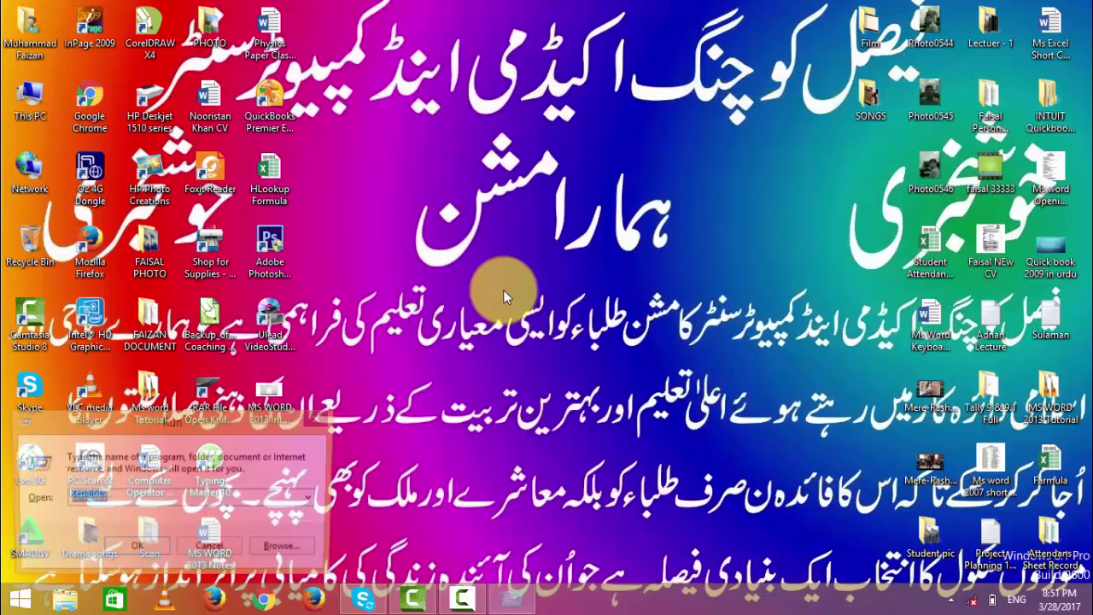
type("winwor")
key("Return")
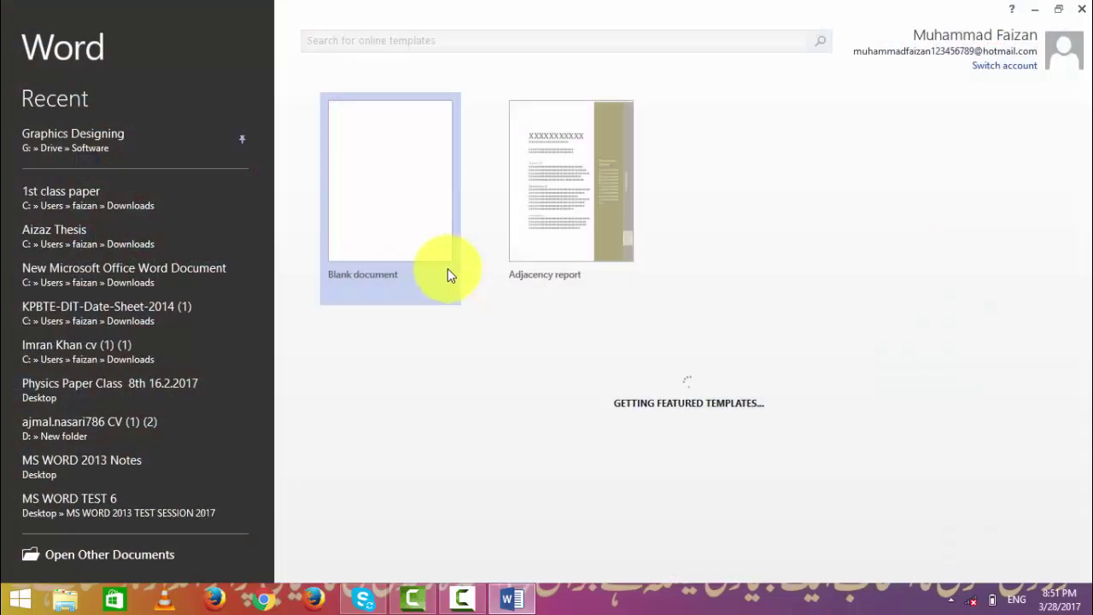
Create a blank document and insert a six-column, five-row table.
left_click(415, 313)
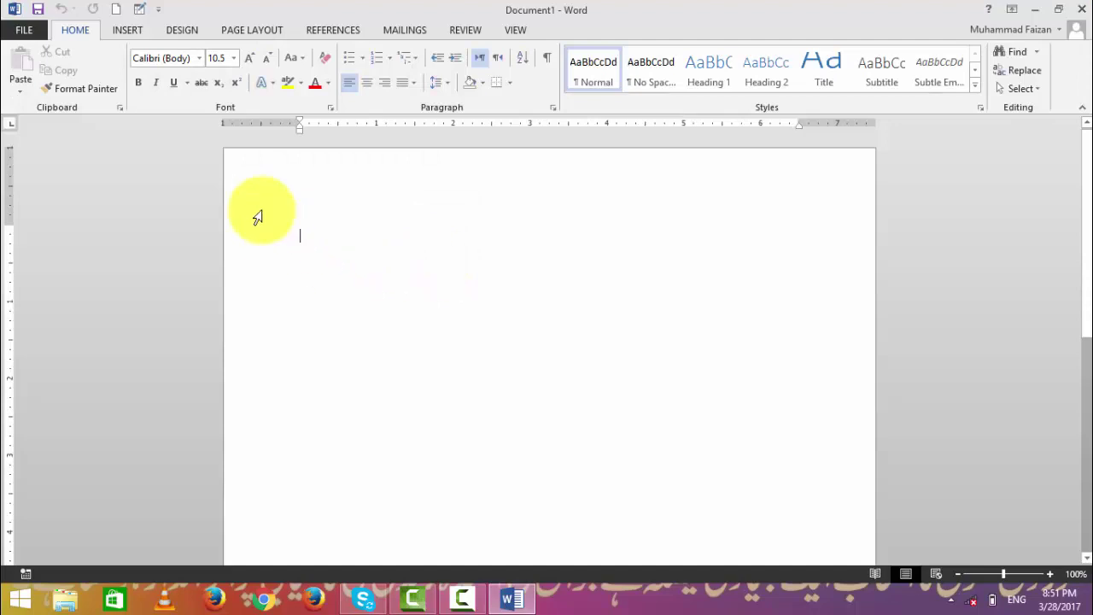
left_click(127, 29)
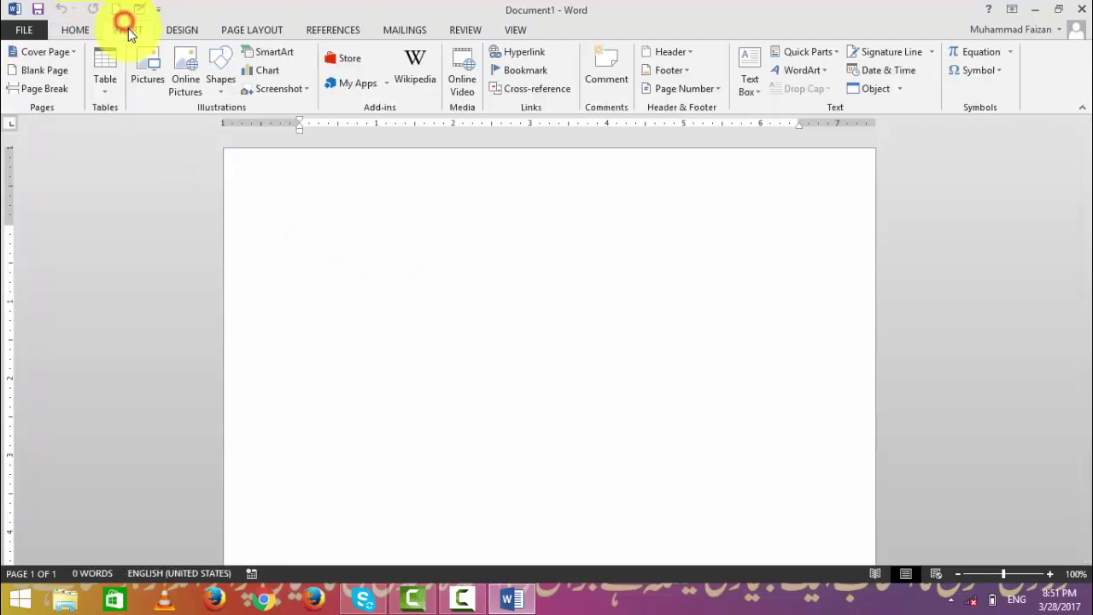
left_click(103, 77)
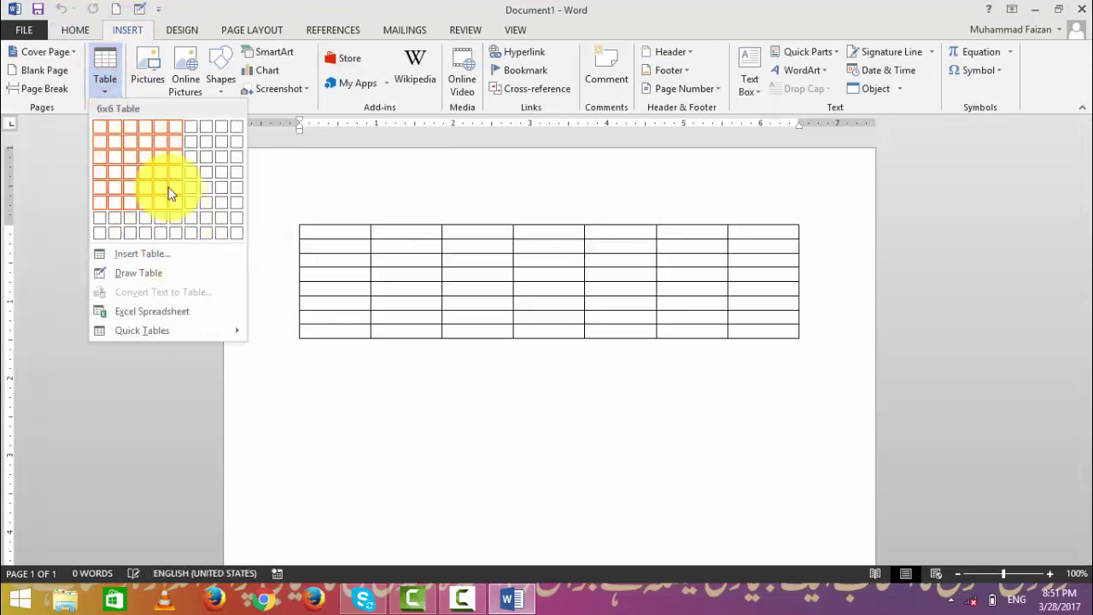
left_click(171, 190)
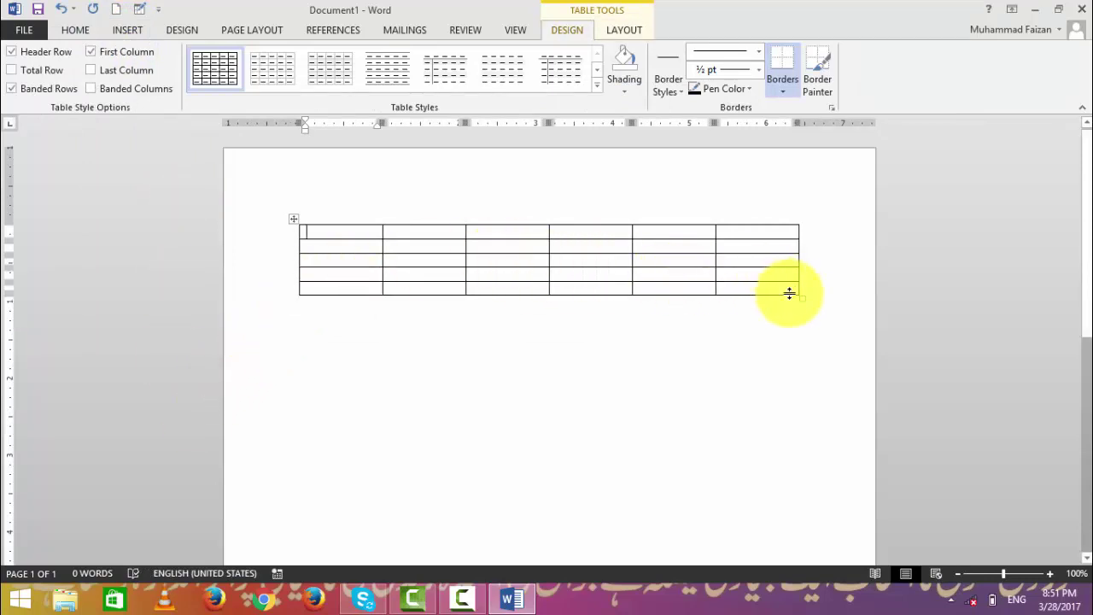
Browse the Table Tools Design and Layout tabs, and cancel Table Properties without changes.
scroll(776, 299, "up", 2, "ctrl")
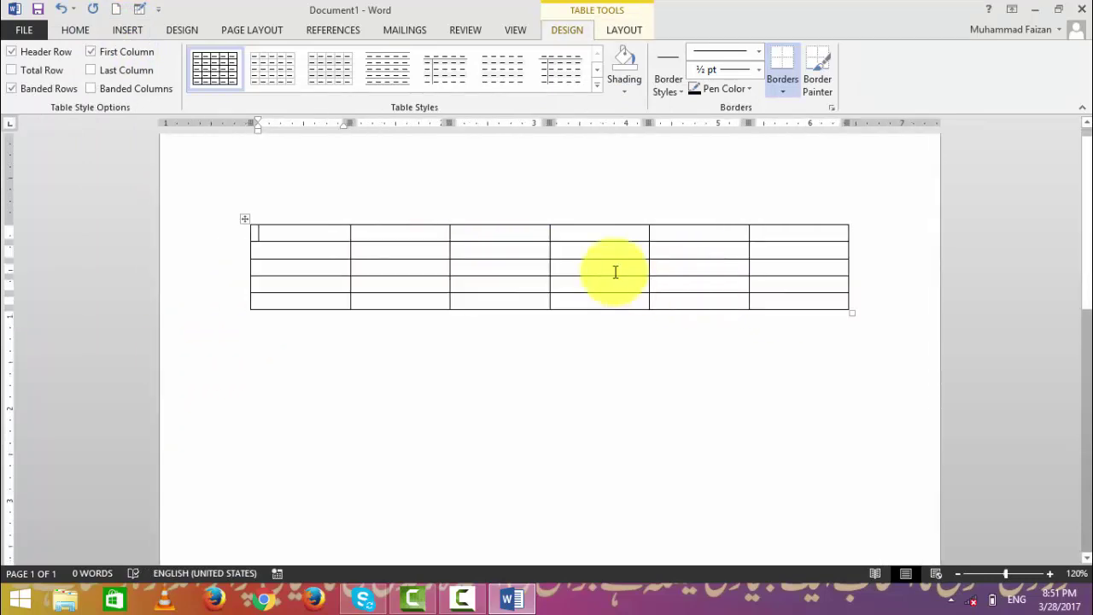
left_click(614, 31)
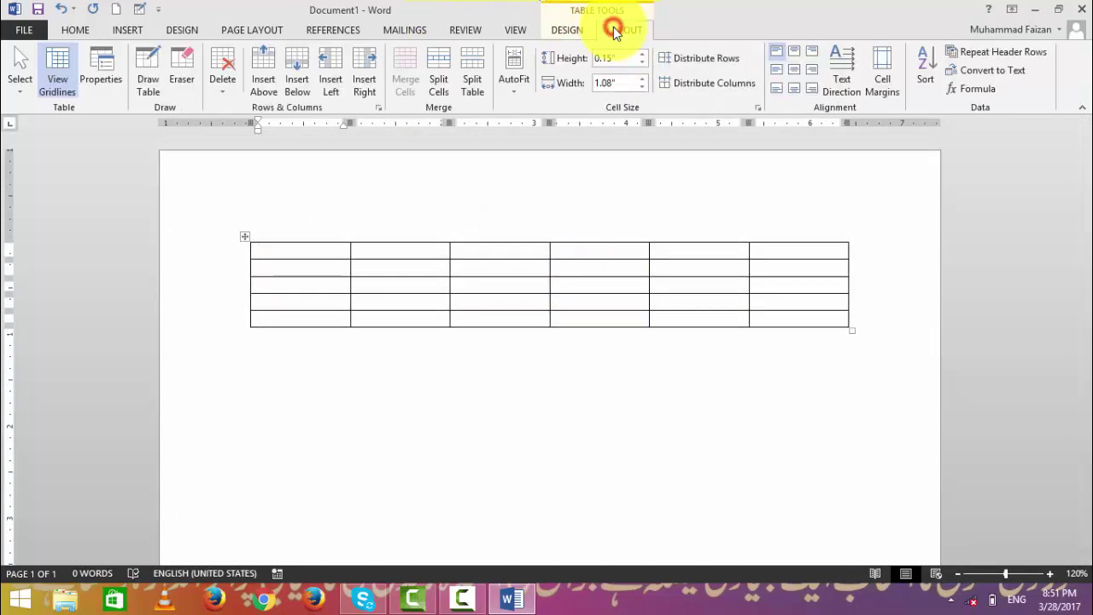
left_click(572, 30)
left_click(624, 30)
left_click(567, 30)
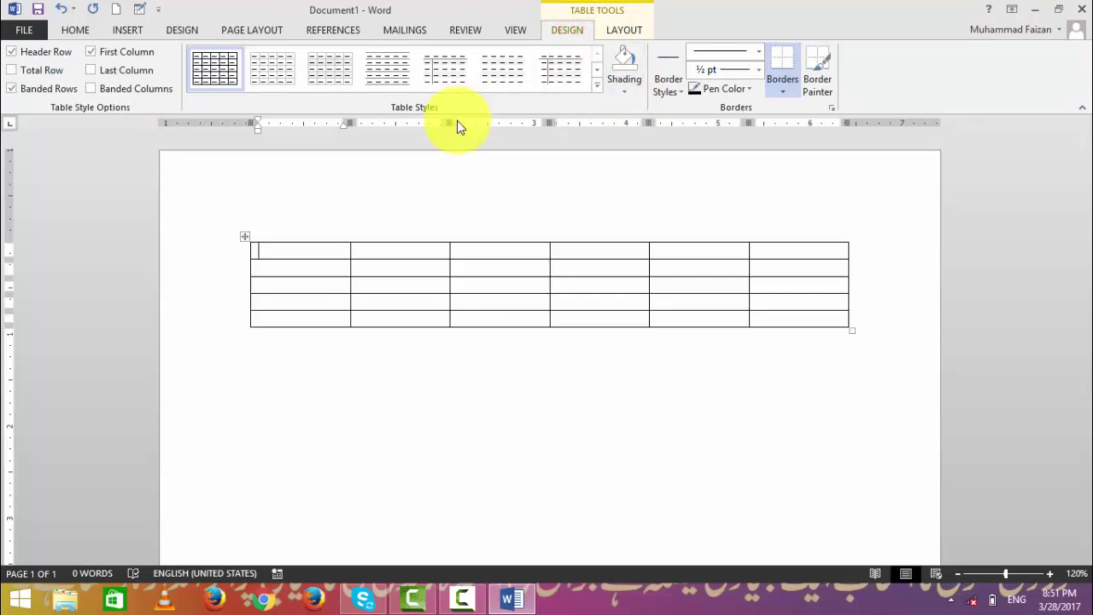
left_click(613, 32)
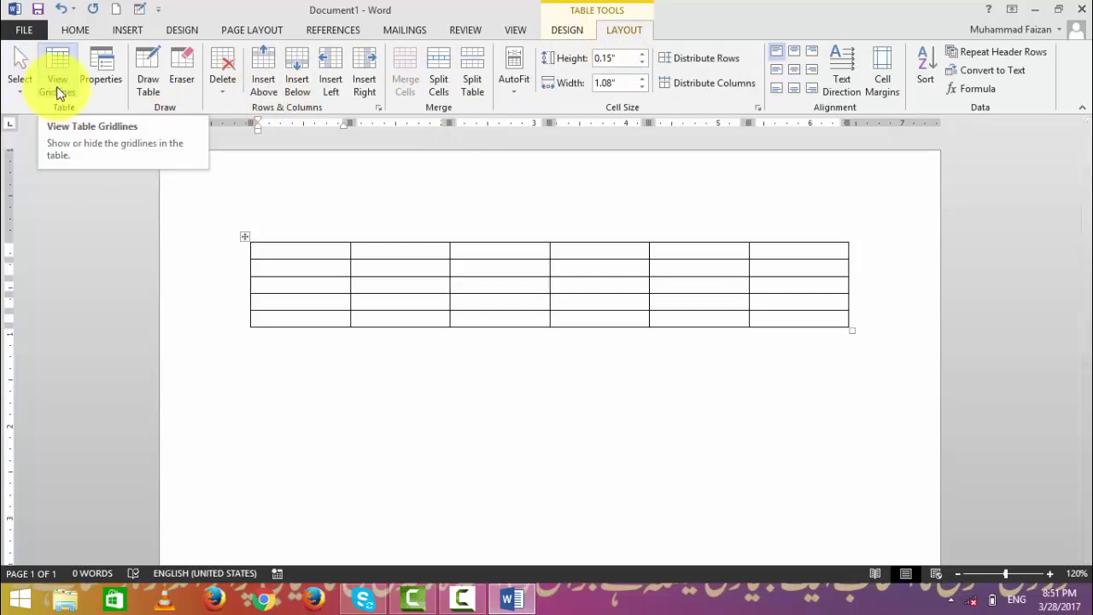
left_click(100, 73)
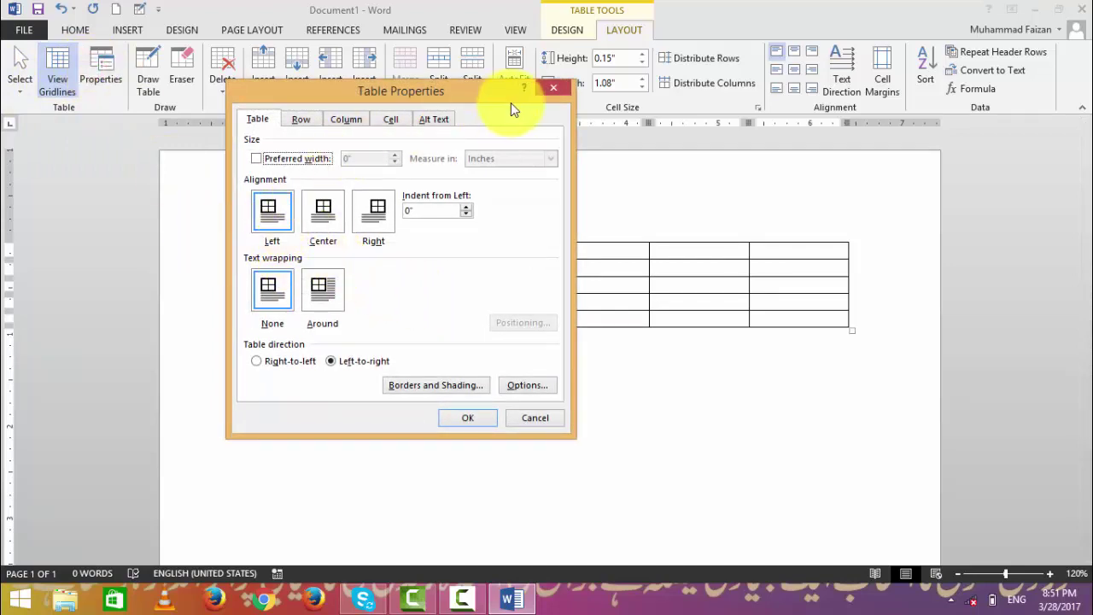
left_click(550, 89)
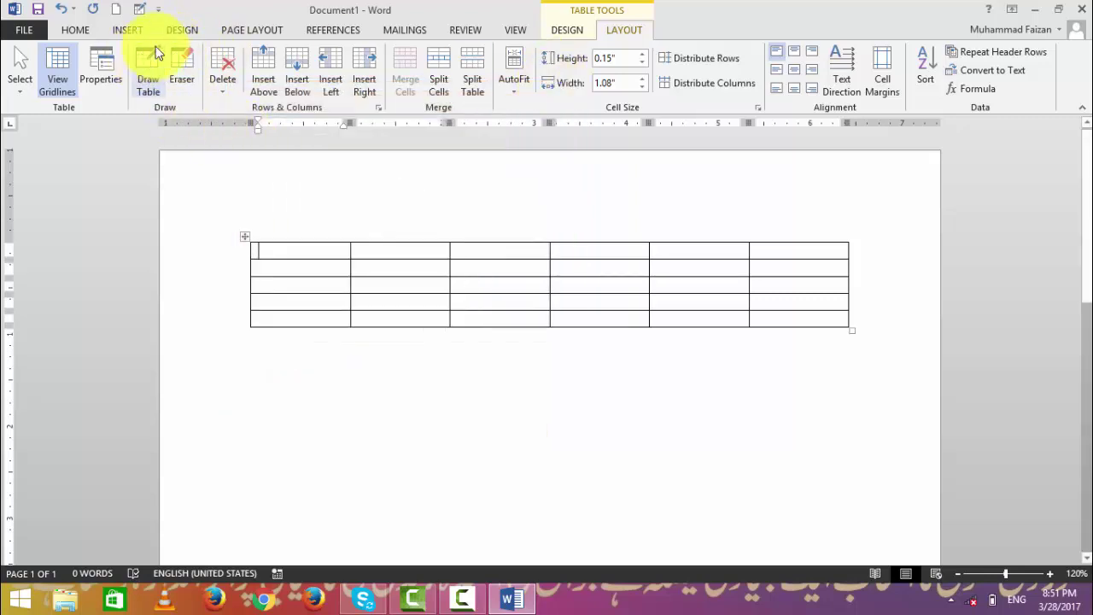
Bring up the Page Layout ribbon options.
left_click(250, 32)
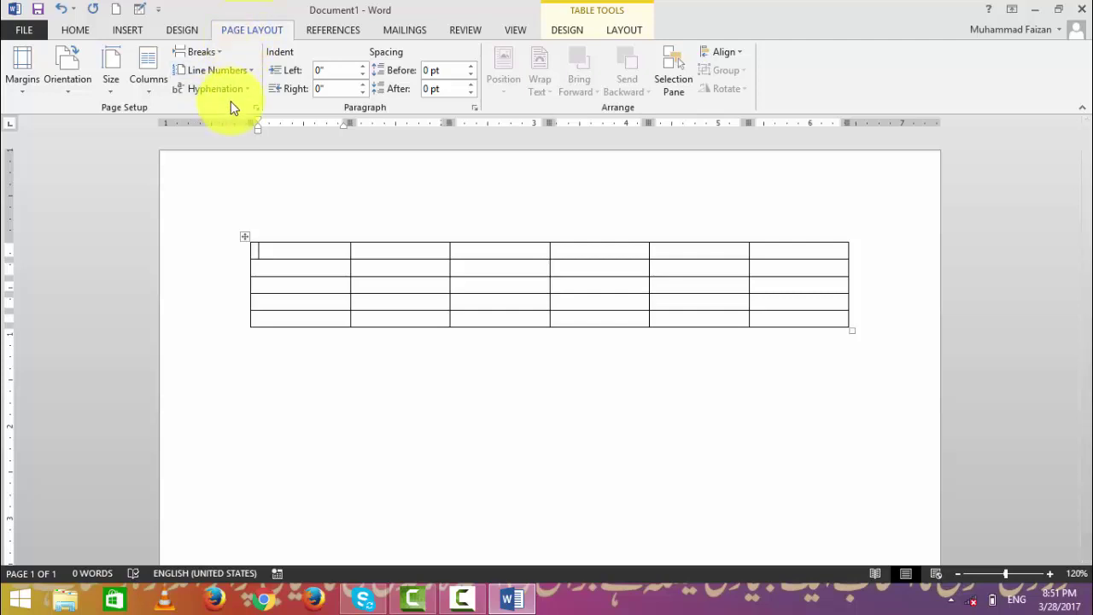
left_click(124, 30)
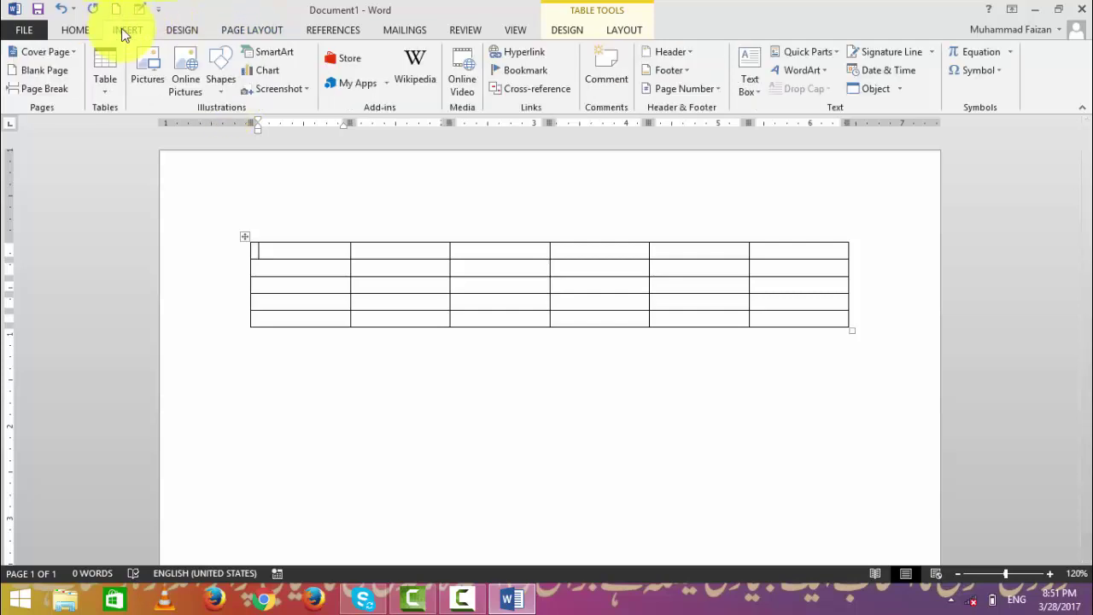
left_click(265, 32)
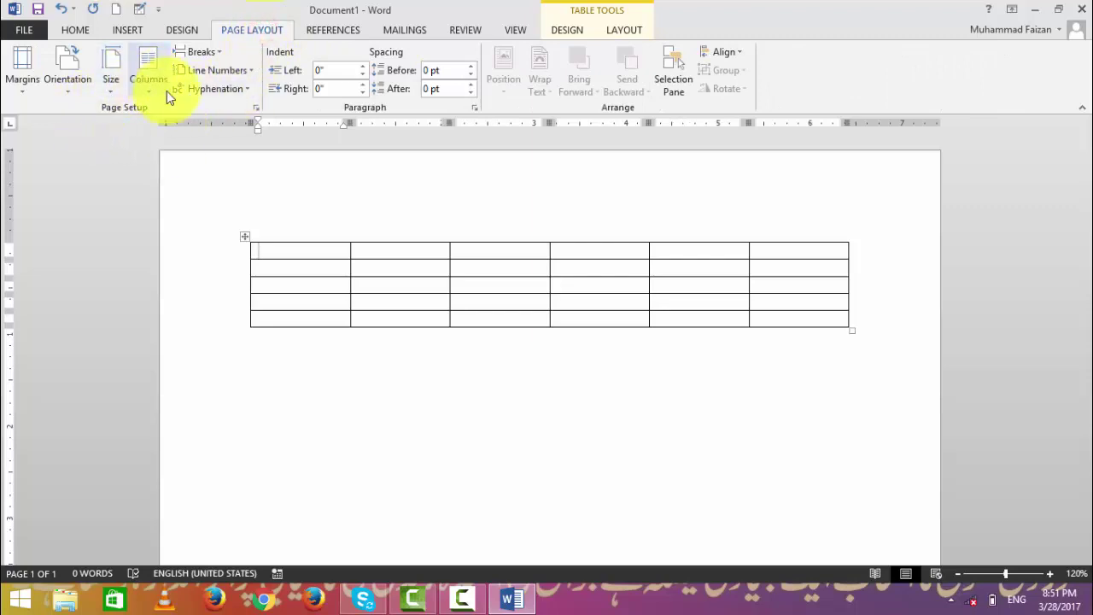
Delete the table and apply a margin preset to the page.
left_click(242, 240)
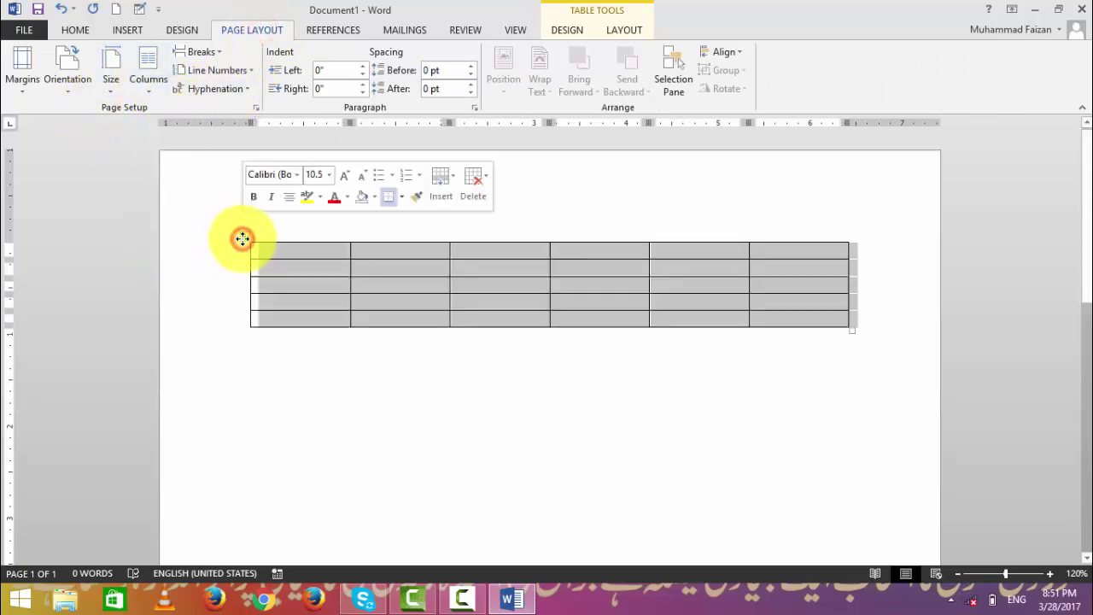
key("BackSpace")
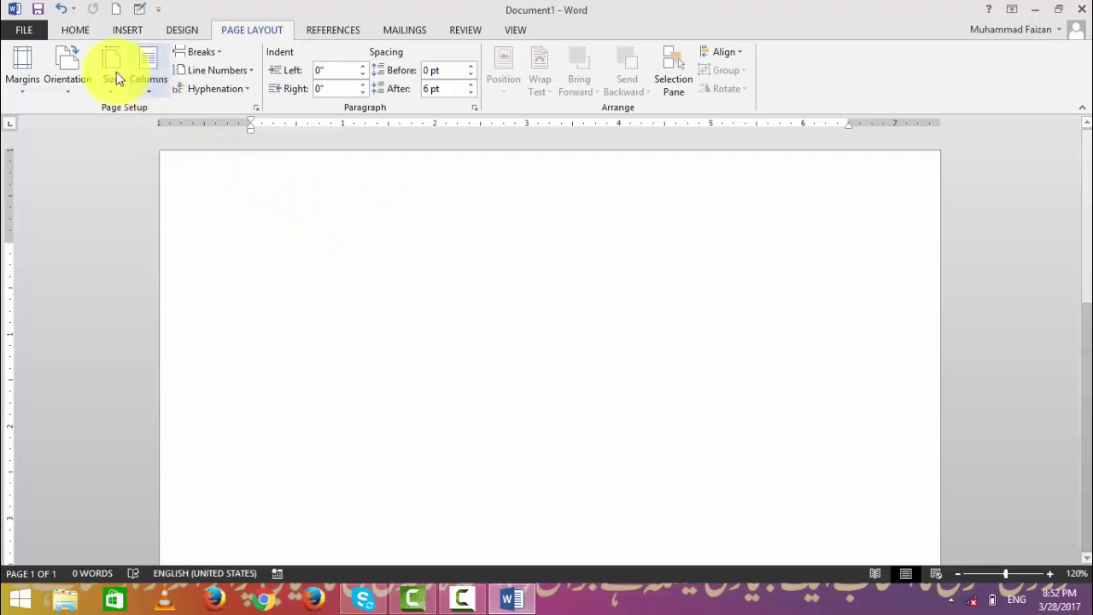
left_click(17, 73)
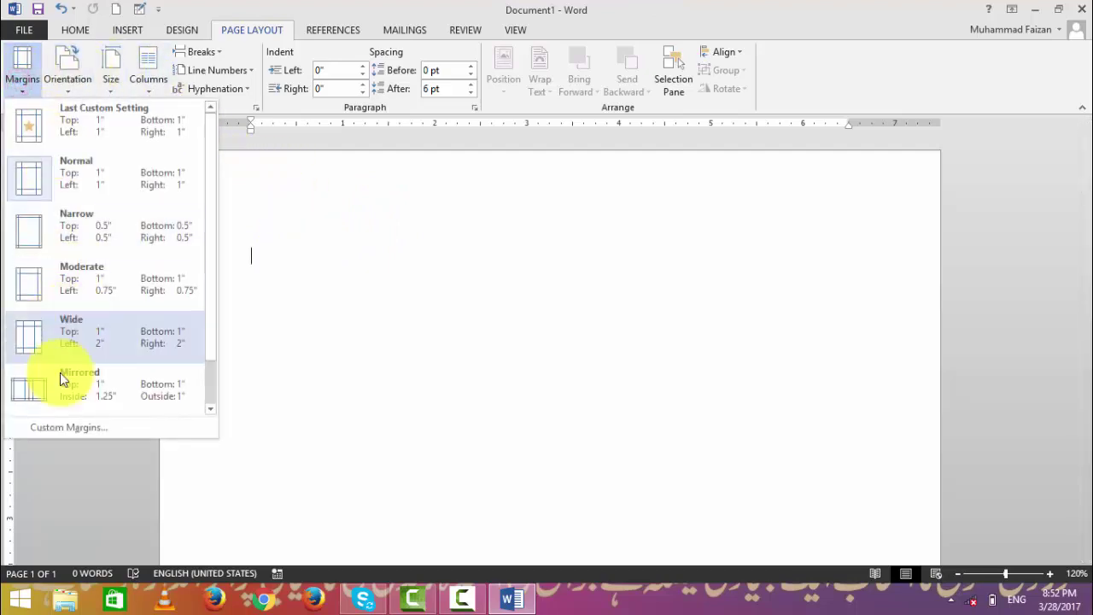
left_click(62, 398)
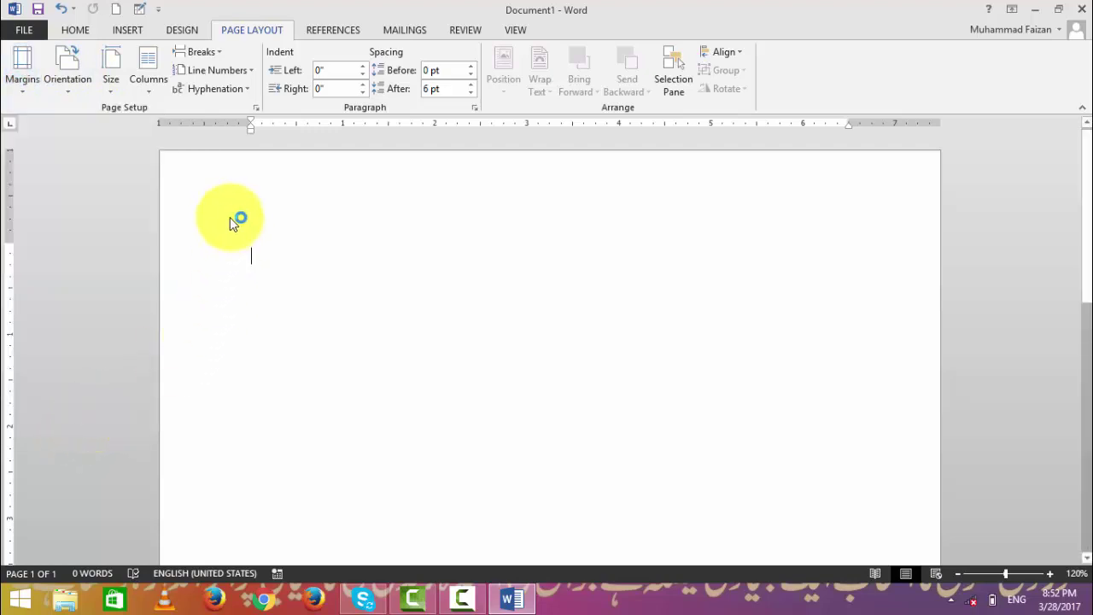
Review the Paper and Layout settings of Page Setup, including line numbering, then close it.
left_click(310, 175)
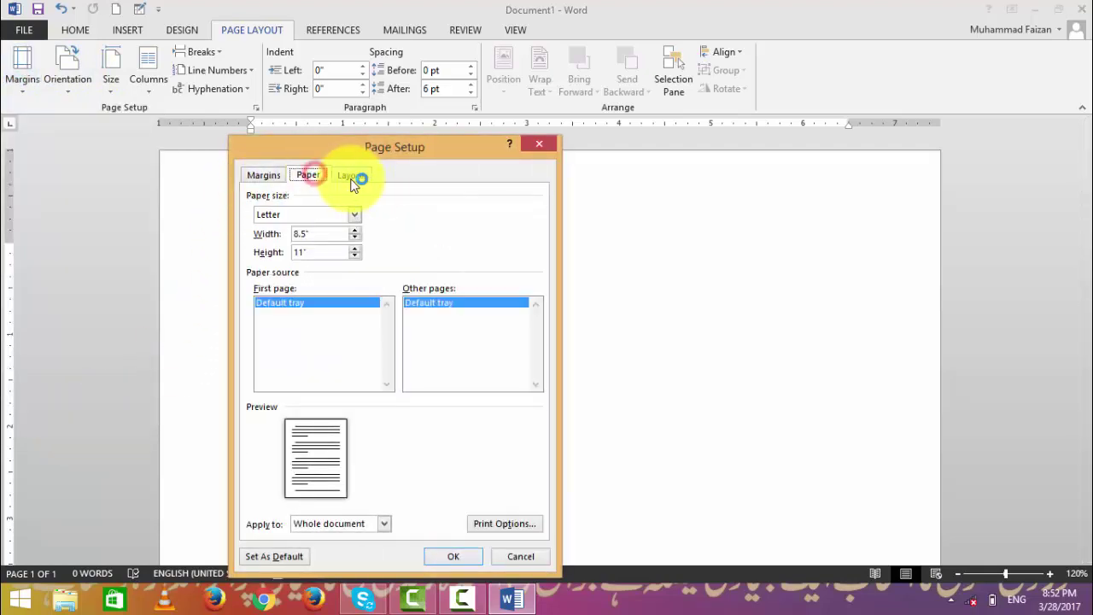
left_click(351, 176)
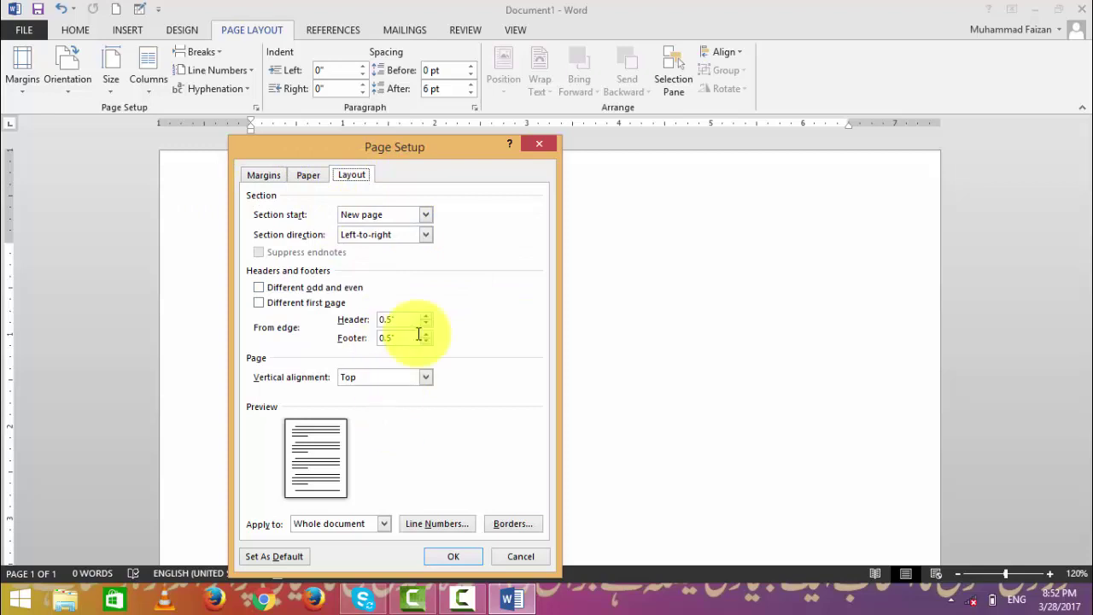
left_click(539, 145)
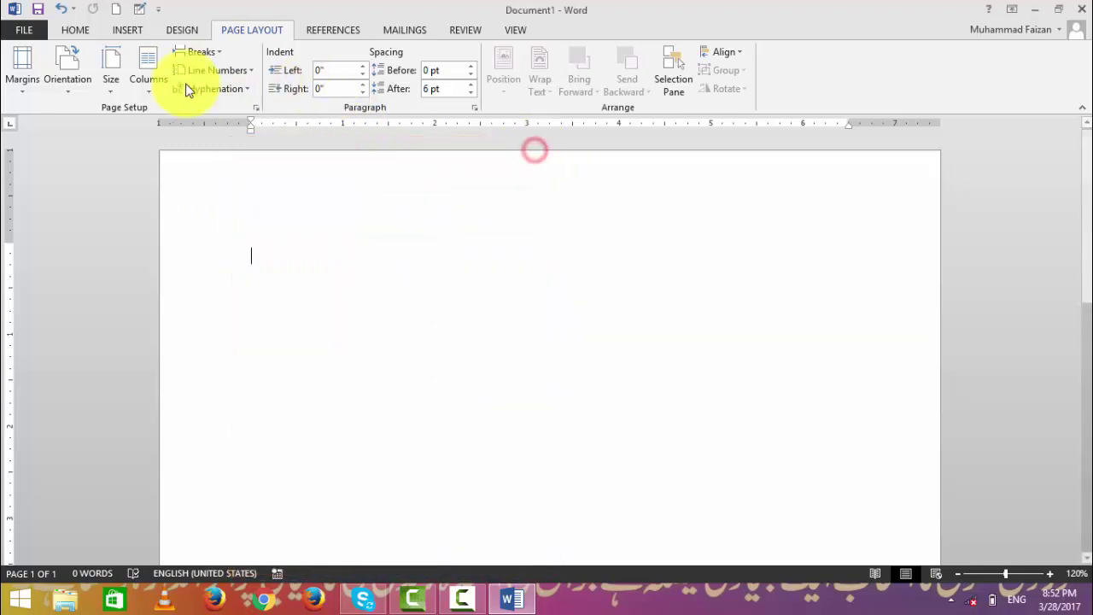
Switch the page to landscape and back to portrait, then browse Size and Columns without changes.
left_click(73, 82)
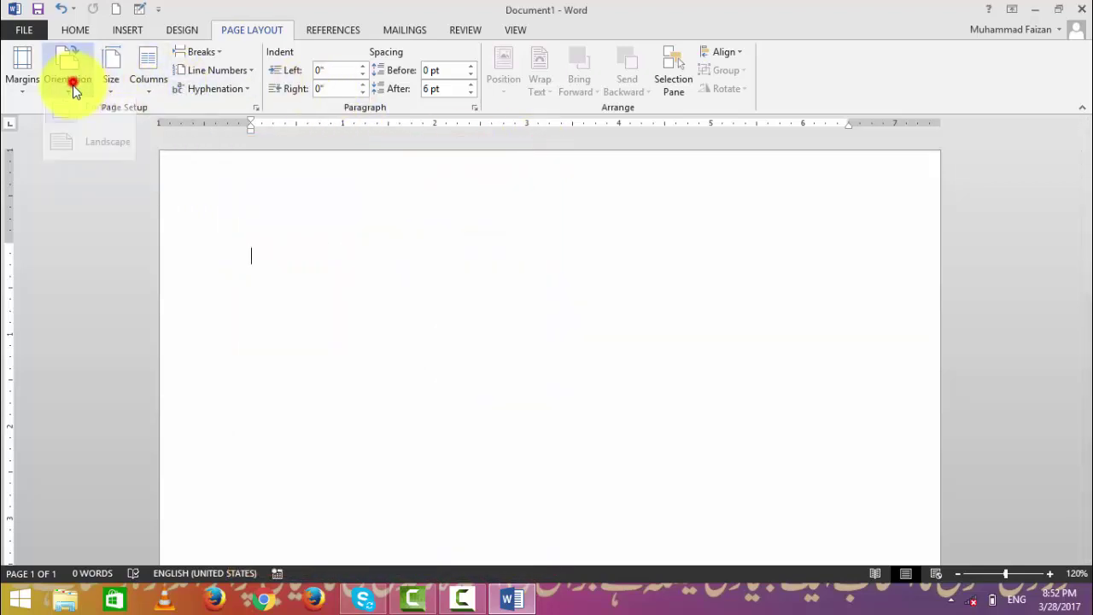
left_click(96, 154)
left_click(64, 79)
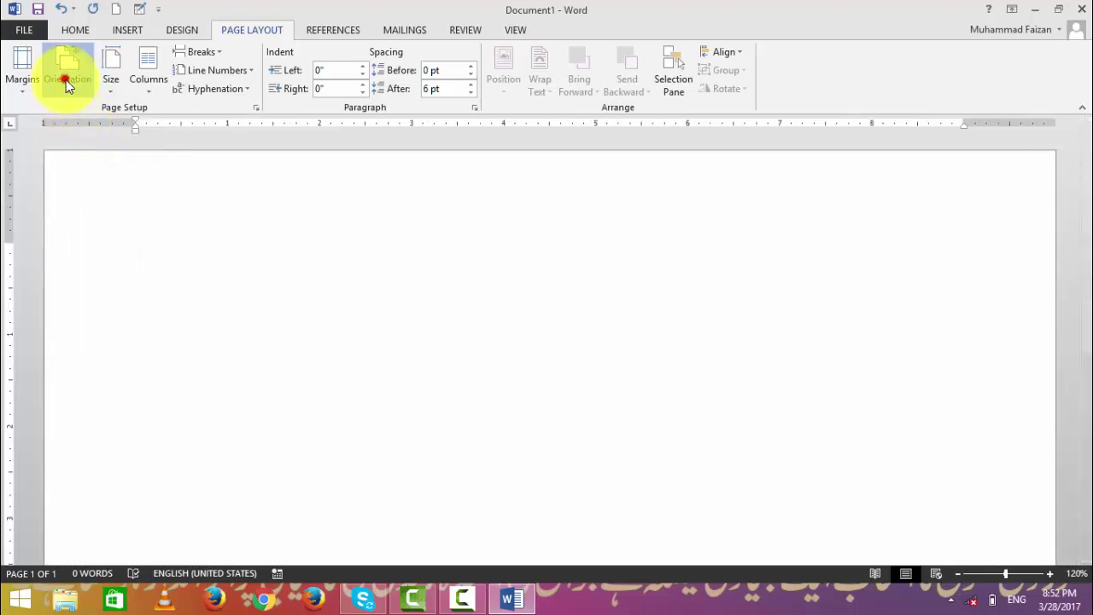
left_click(92, 103)
left_click(112, 75)
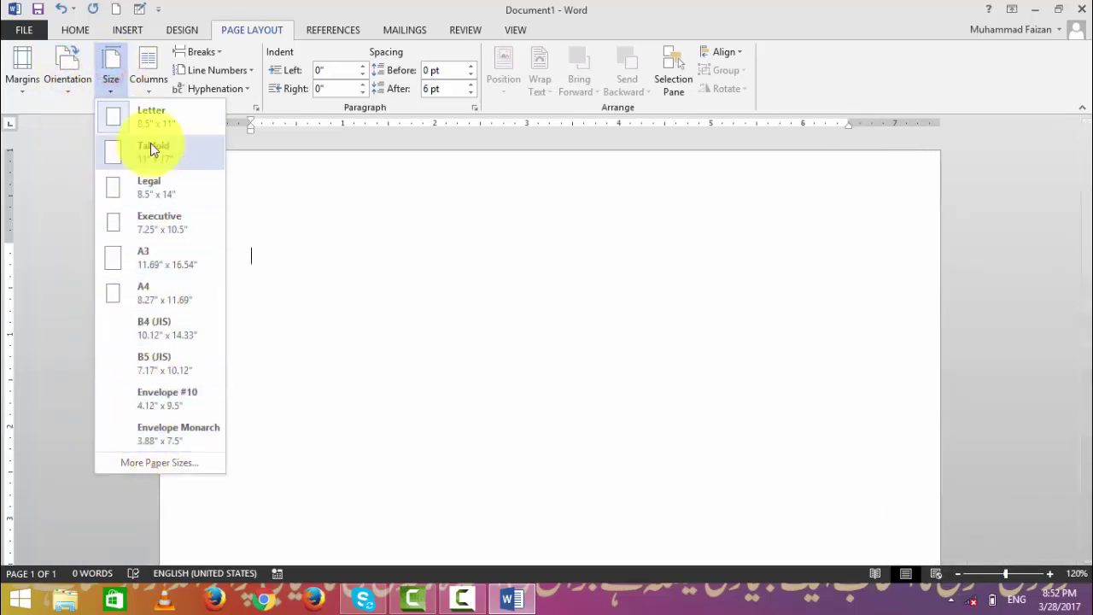
left_click(151, 114)
left_click(146, 73)
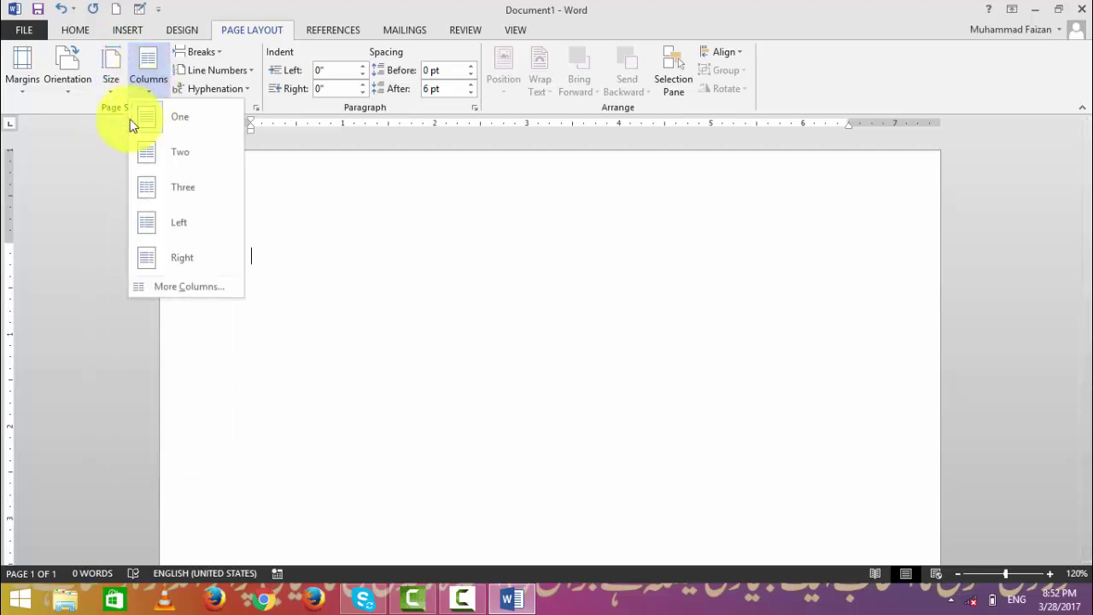
left_click(107, 157)
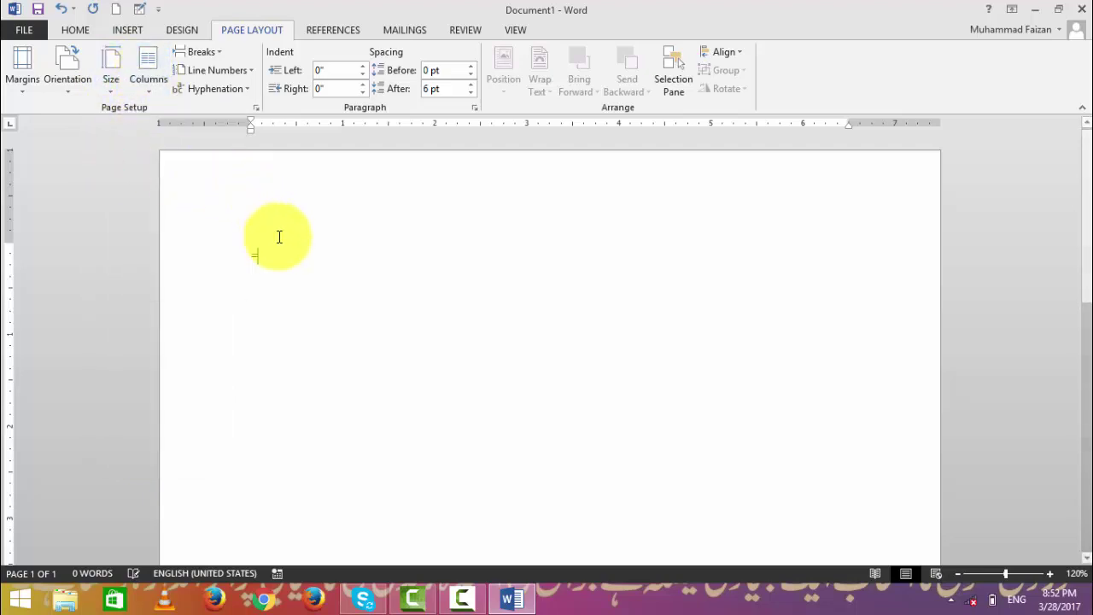
Generate Word's sample paragraphs with =rand(), 239 words, and select all the text.
type("=rand(")
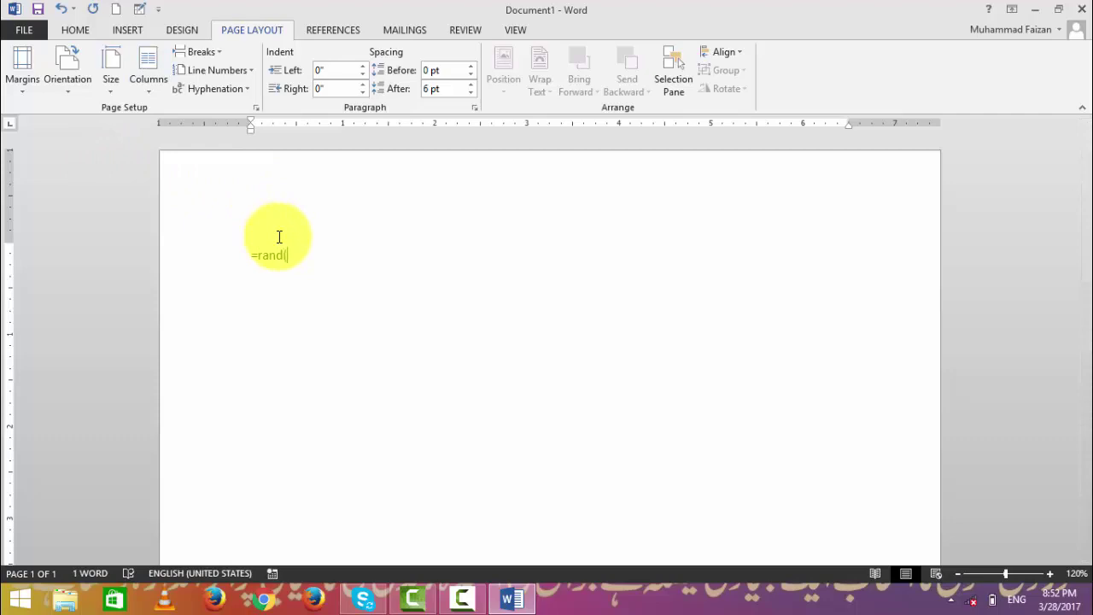
type(")")
key("Return")
key("ctrl+a")
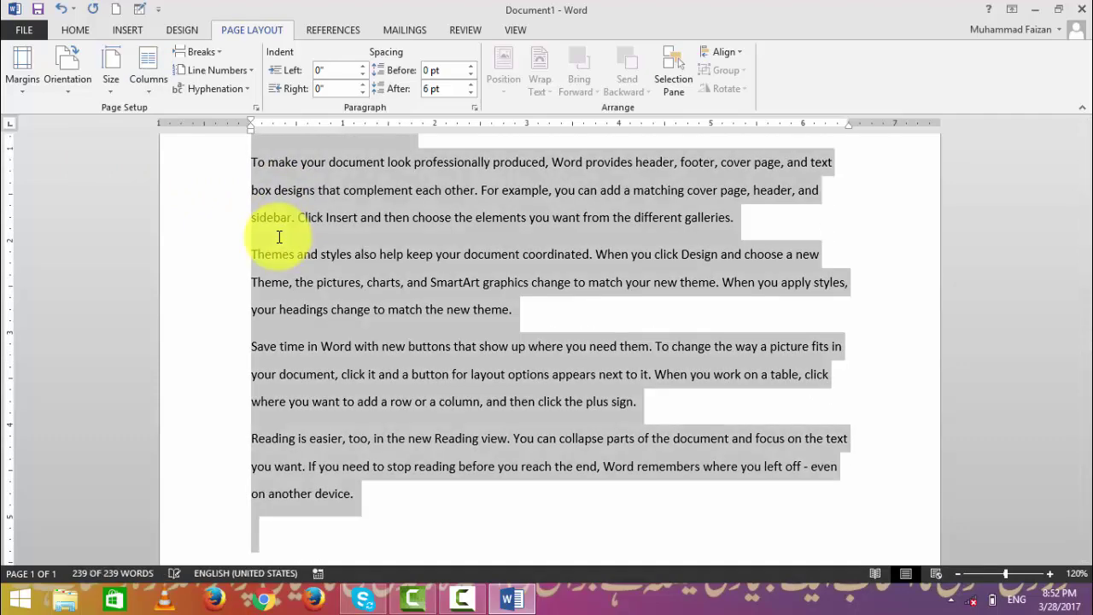
key("Right")
scroll(280, 236, "up", 1)
scroll(280, 237, "down", 2)
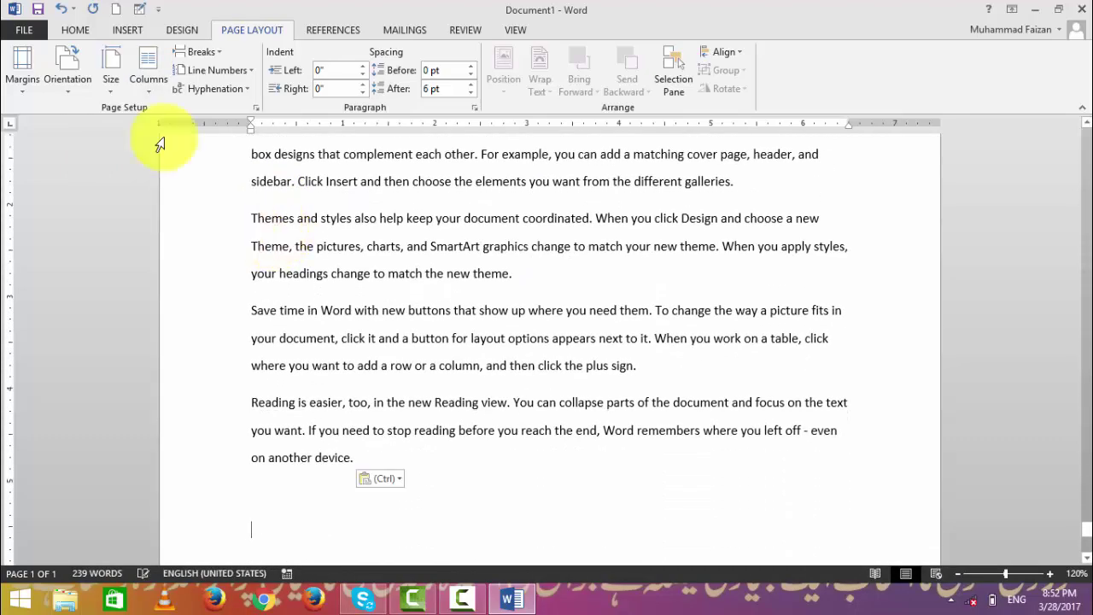
left_click(1088, 545)
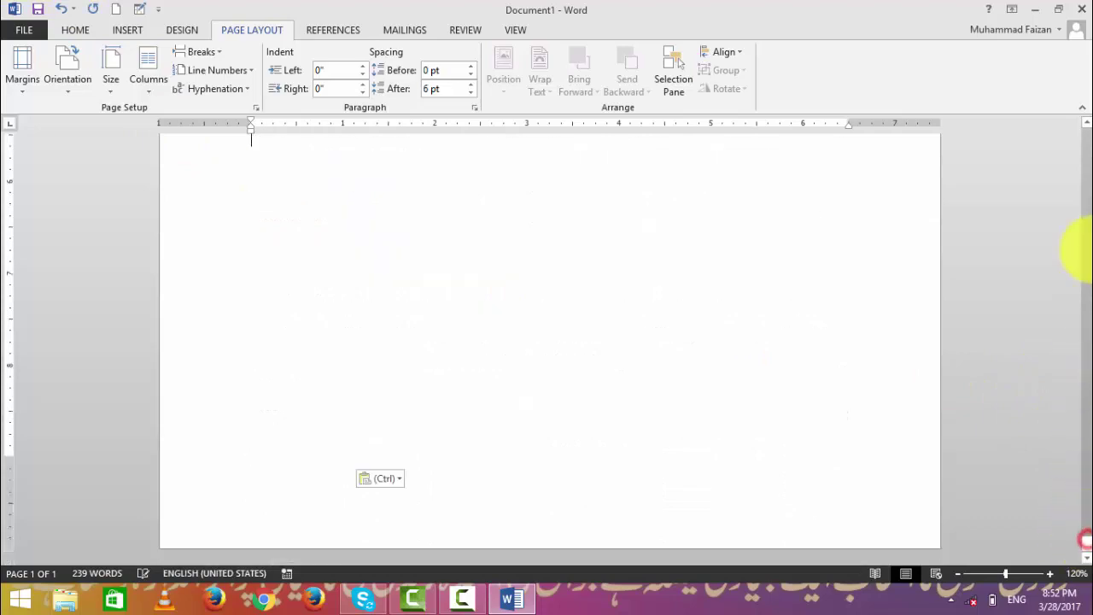
mouse_move(1086, 538)
left_mouse_down()
mouse_move(1087, 181)
mouse_move(1074, 128)
left_mouse_up()
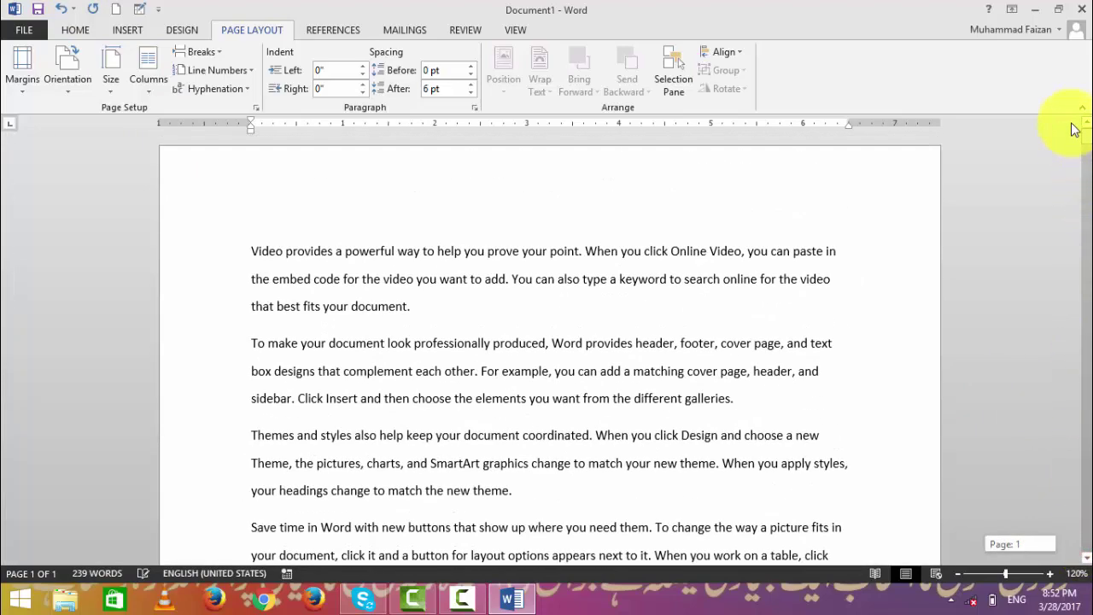
Select the whole document and lay it out in two columns.
left_click(248, 258)
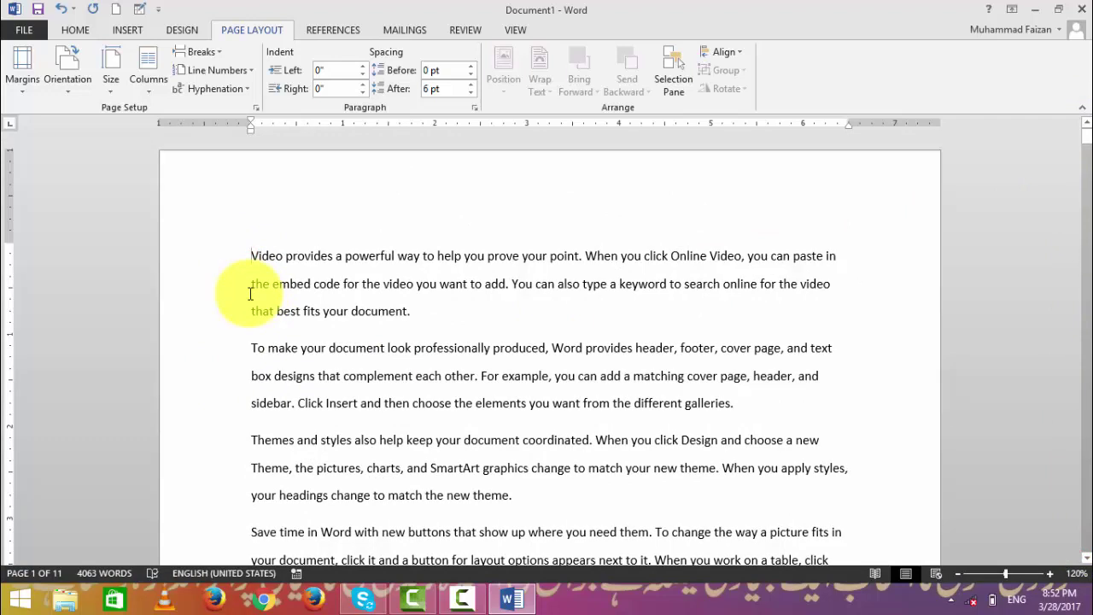
key("ctrl+a")
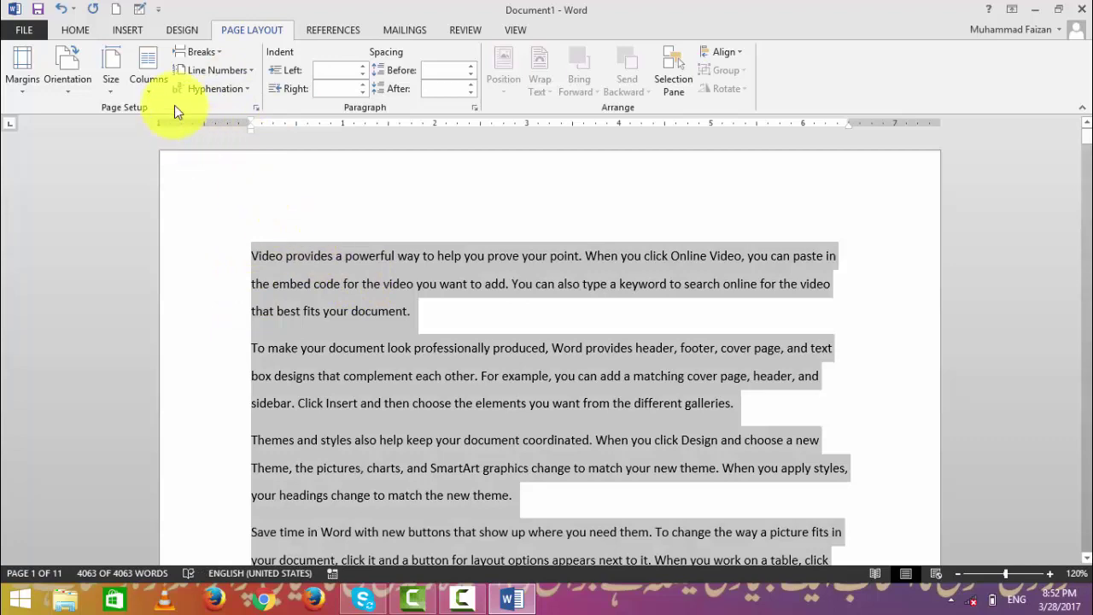
left_click(145, 77)
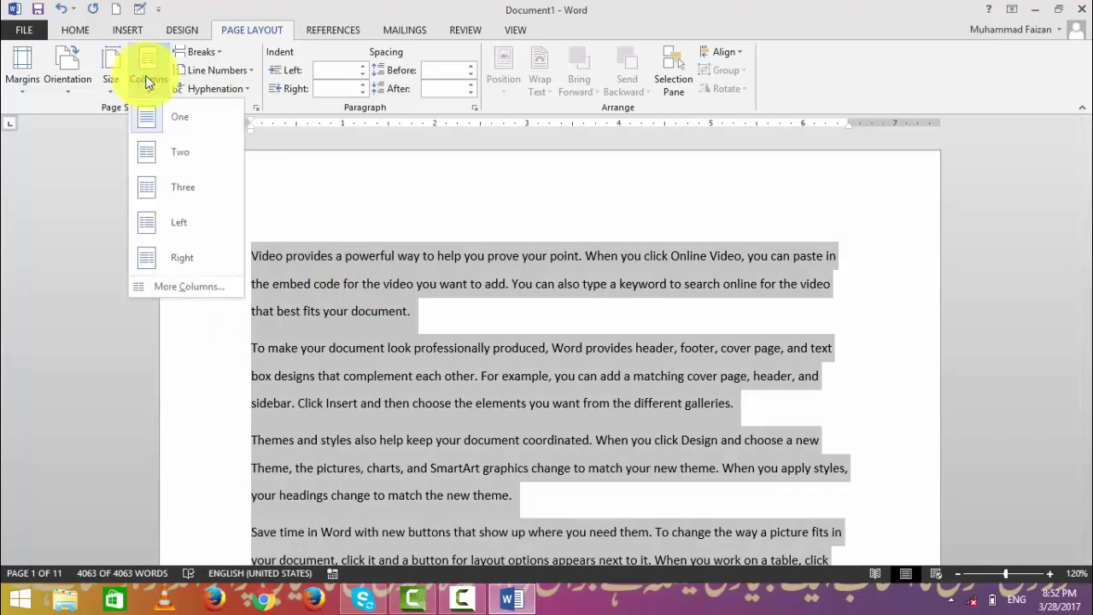
left_click(187, 162)
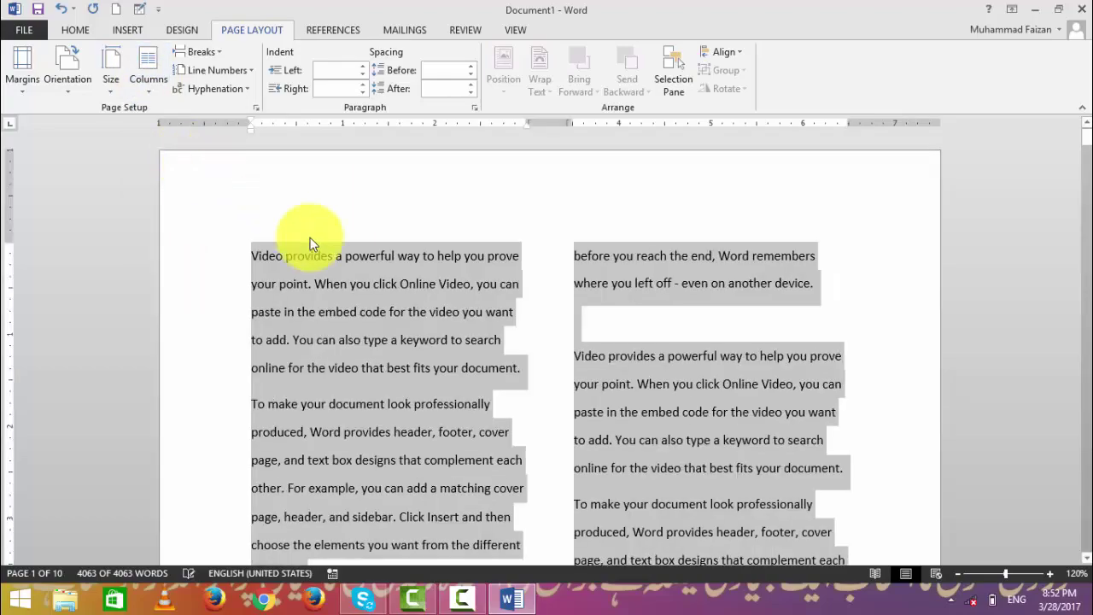
scroll(345, 251, "down", 4)
scroll(391, 267, "down", 6)
scroll(392, 267, "down", 3)
scroll(398, 265, "down", 5)
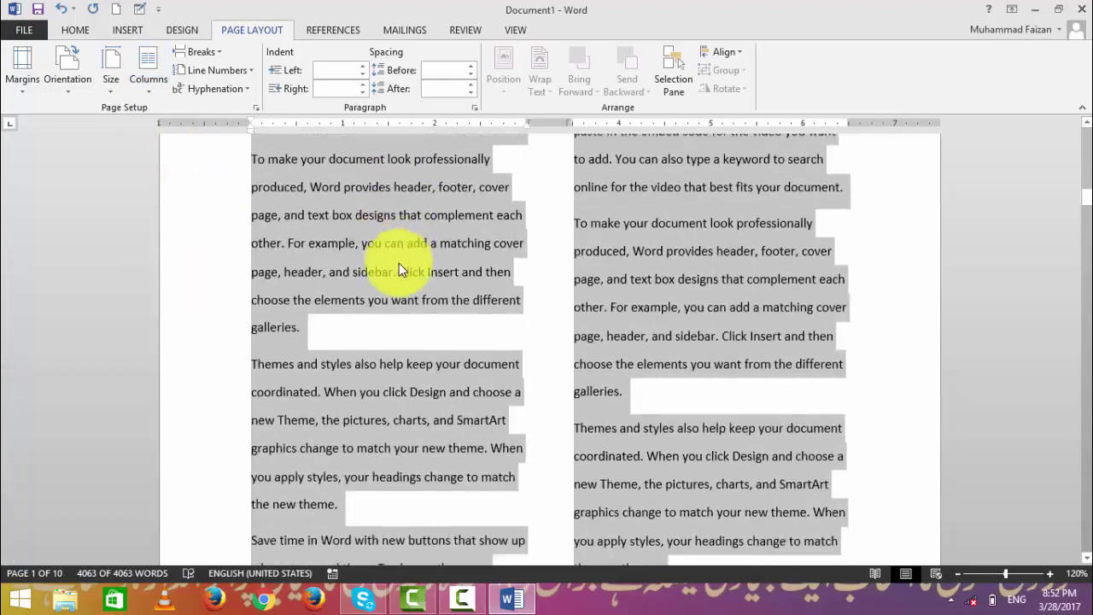
scroll(398, 263, "down", 6)
scroll(394, 267, "down", 9)
scroll(389, 252, "up", 5)
scroll(384, 246, "up", 5)
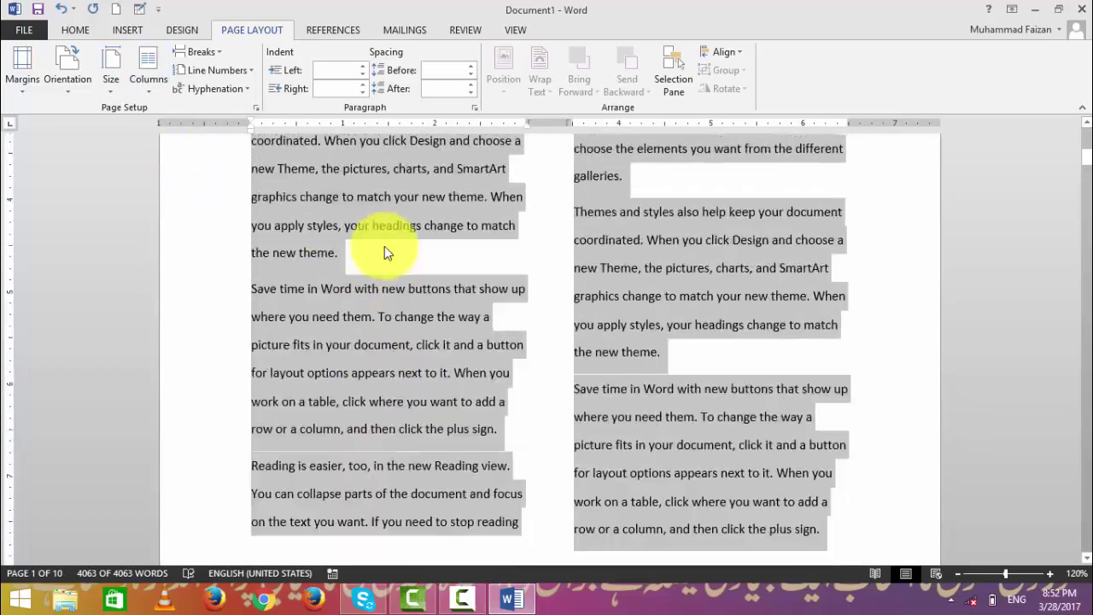
scroll(384, 246, "up", 5)
scroll(384, 246, "up", 2)
Try three columns, then the Left and Right layouts, then two equal columns again.
left_click(148, 68)
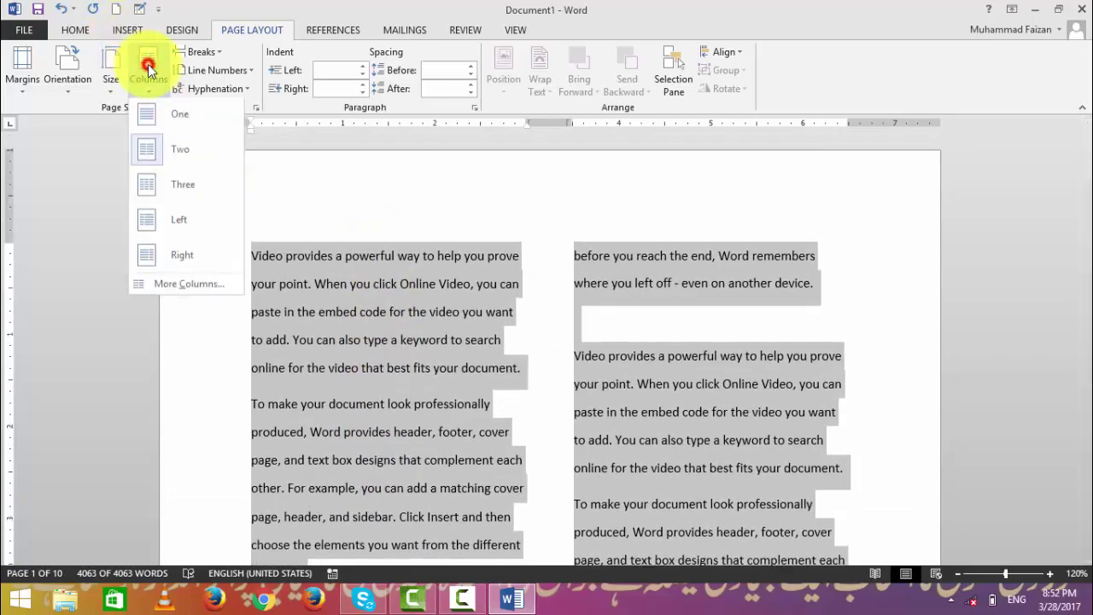
left_click(200, 189)
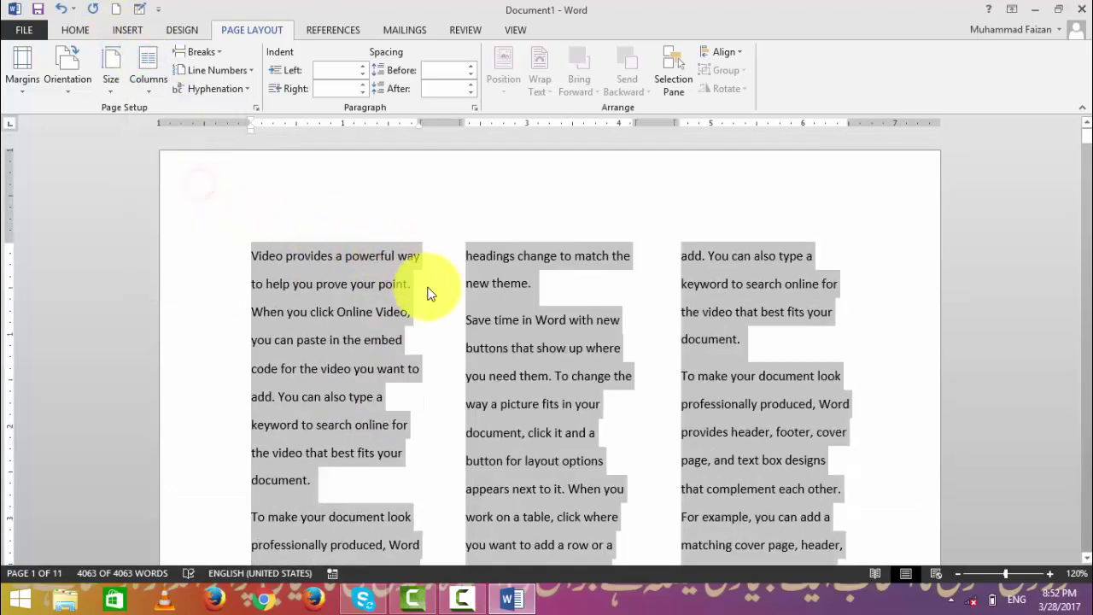
scroll(425, 293, "down", 5)
scroll(427, 286, "down", 3)
scroll(431, 265, "up", 5)
scroll(401, 243, "up", 4)
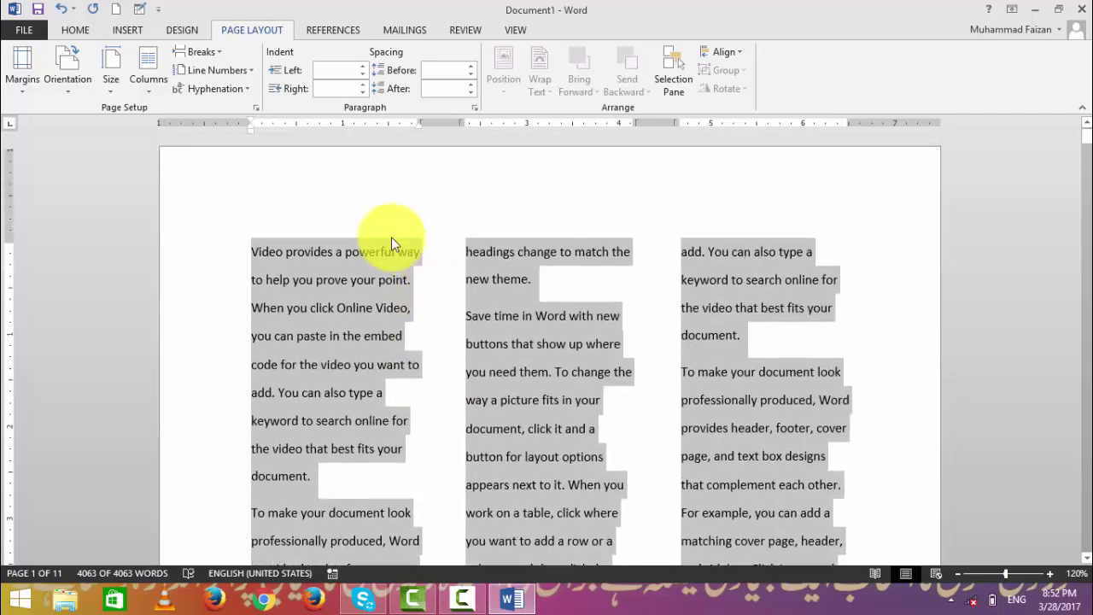
left_click(144, 86)
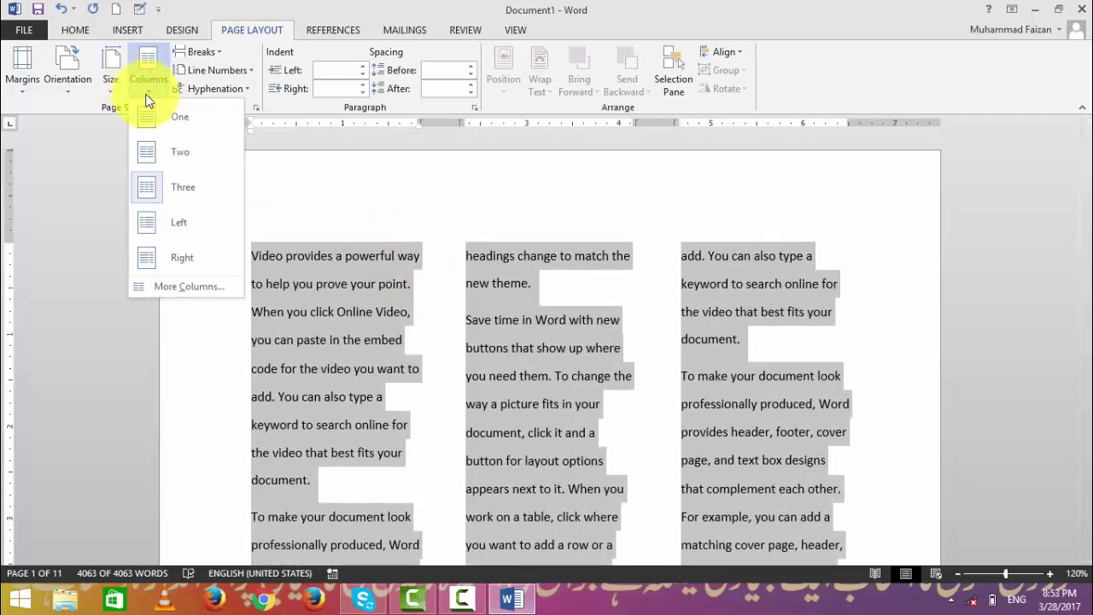
left_click(194, 226)
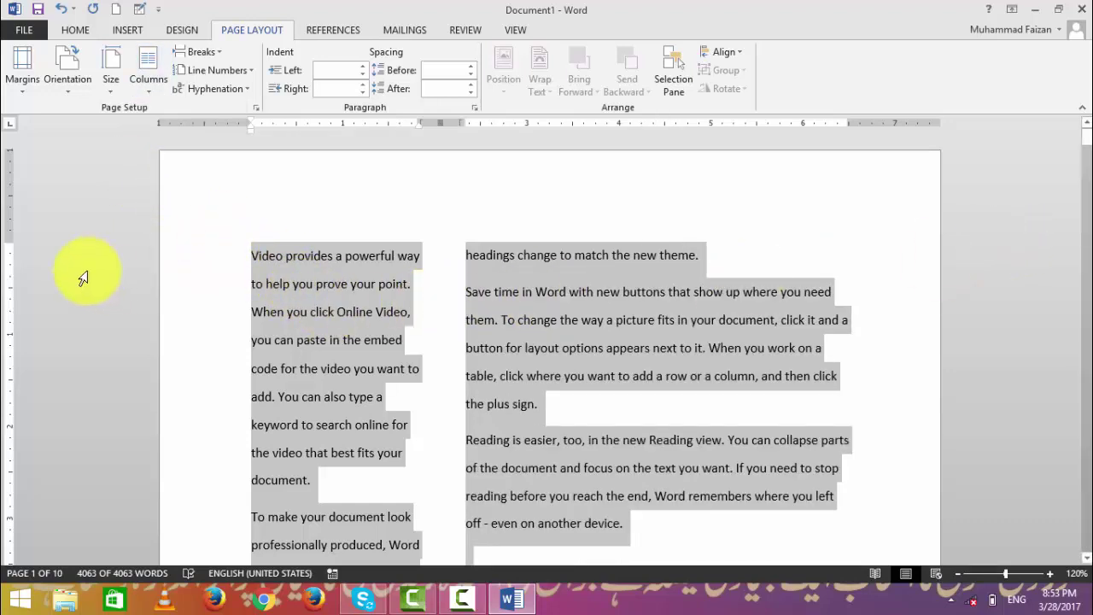
left_click(148, 69)
left_click(186, 249)
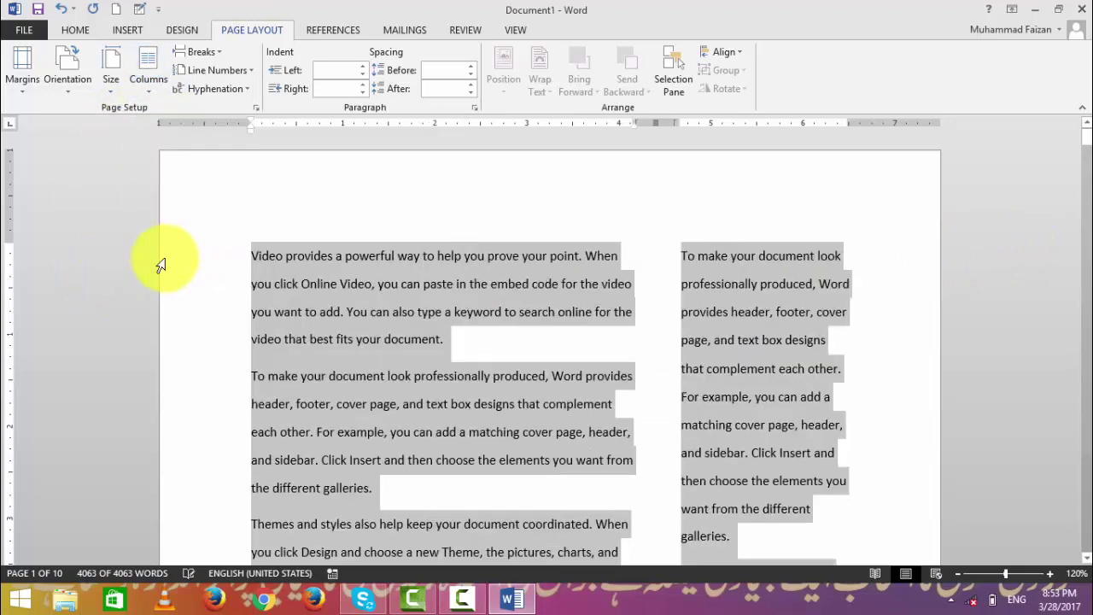
left_click(144, 83)
left_click(169, 153)
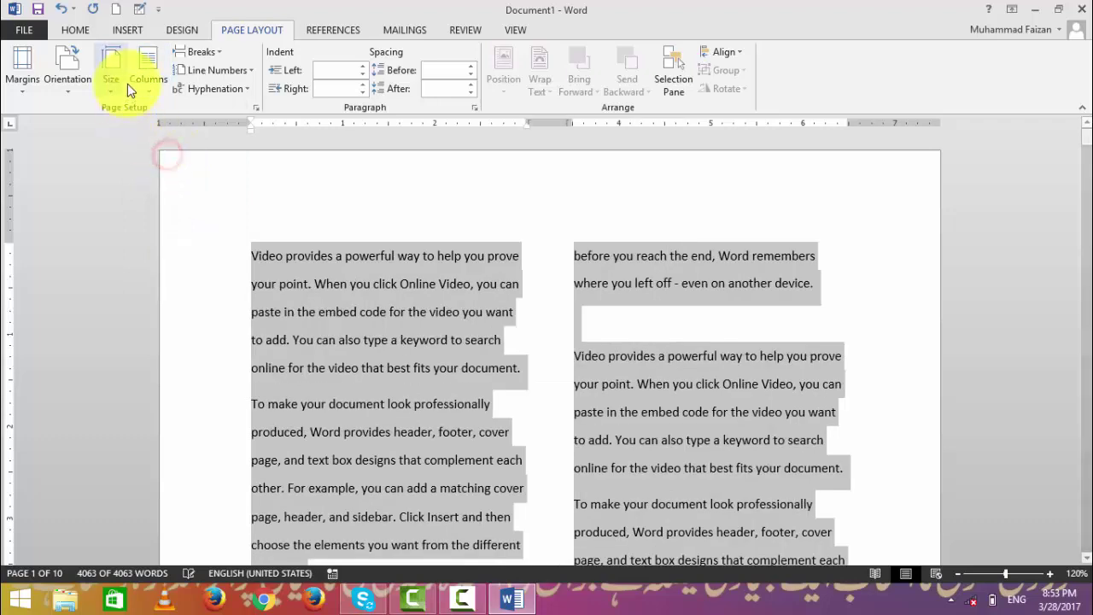
Return the text to one full-width column and bring up More Columns.
left_click(139, 68)
left_click(169, 115)
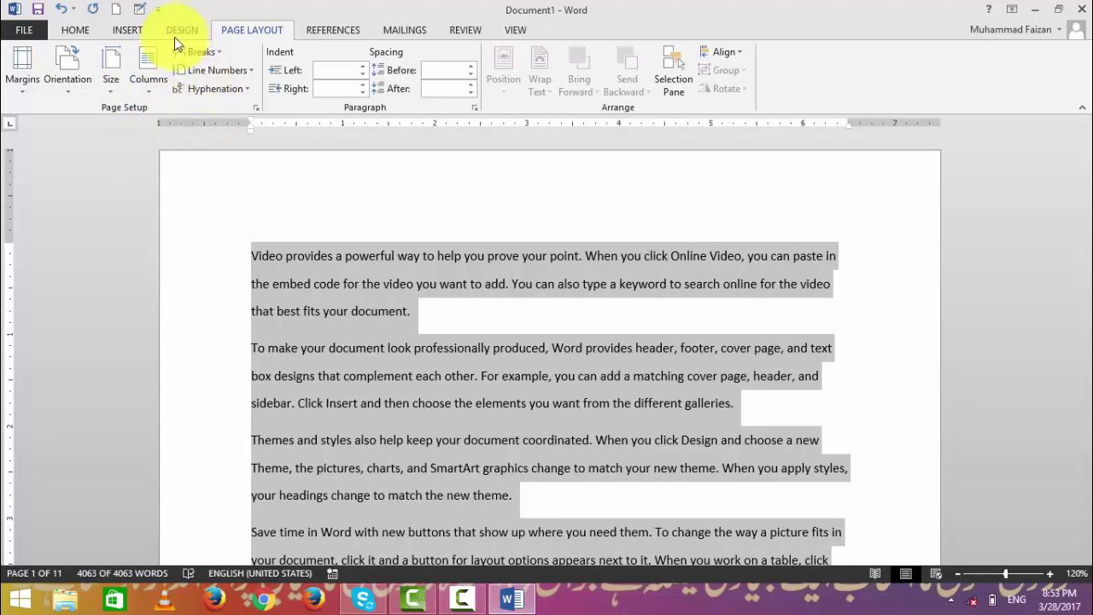
left_click(156, 79)
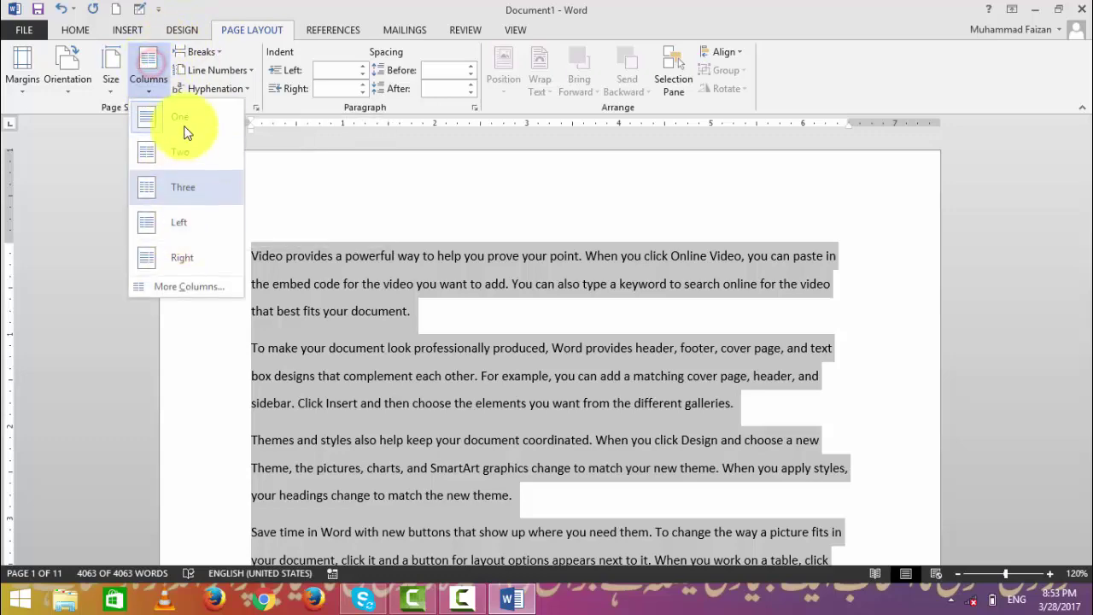
left_click(189, 286)
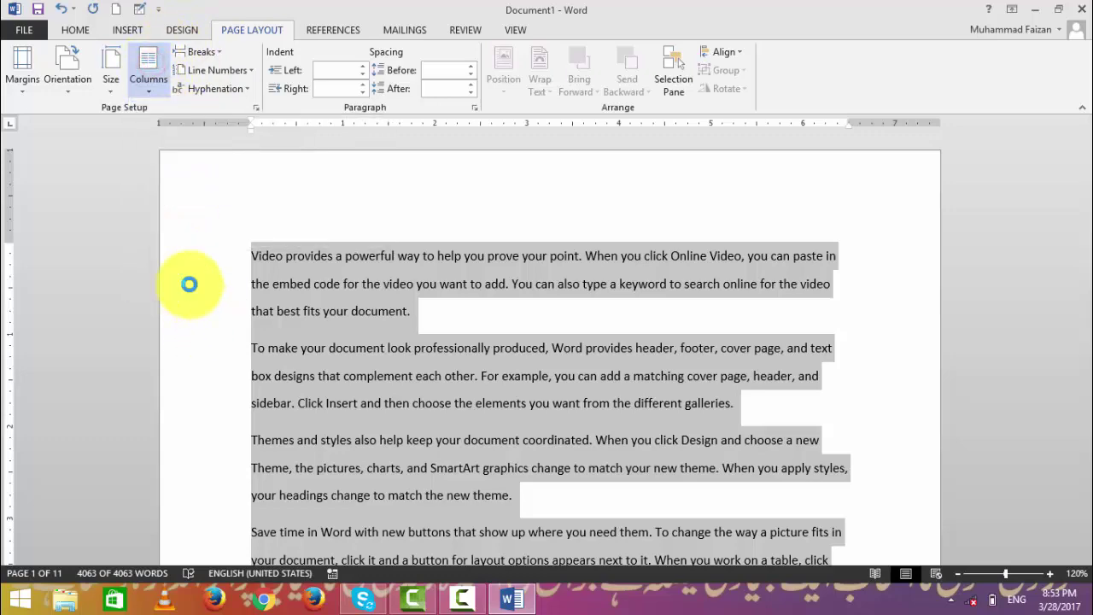
Set the number of columns to 7 in the Columns dialog and apply it.
left_click_drag(643, 175, 407, 188)
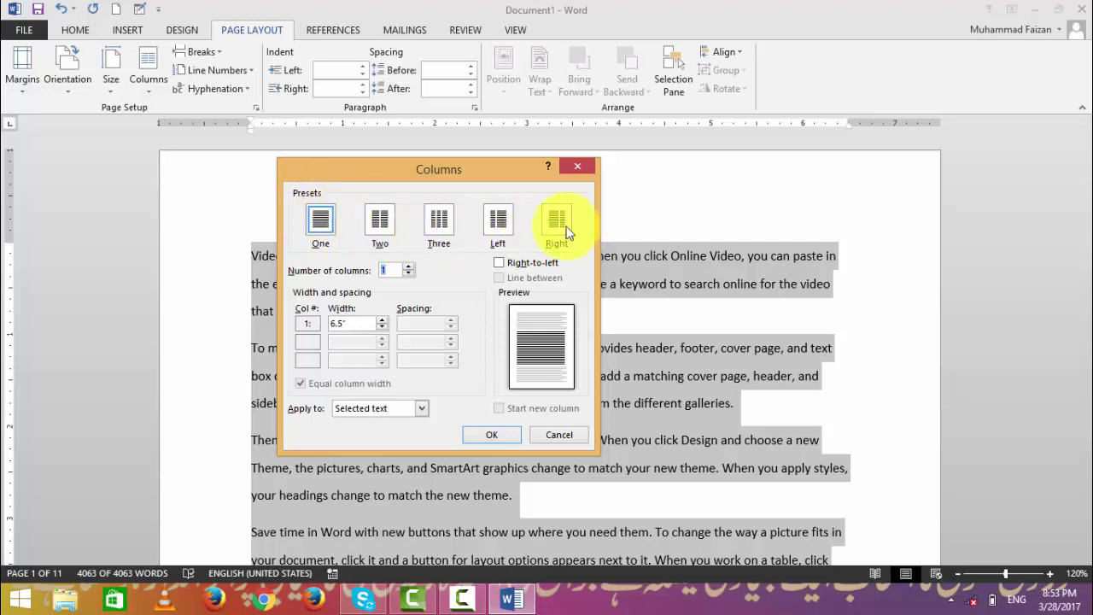
left_click(406, 268)
left_click(406, 268)
left_click(406, 267)
left_click(406, 267)
left_click(407, 267)
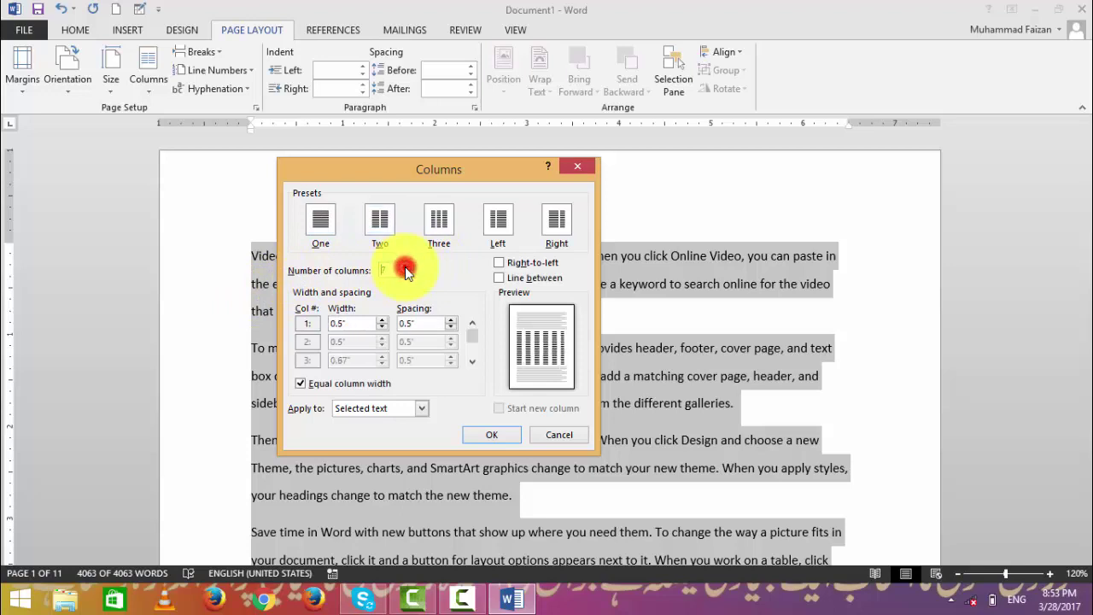
left_click(406, 267)
left_click(472, 436)
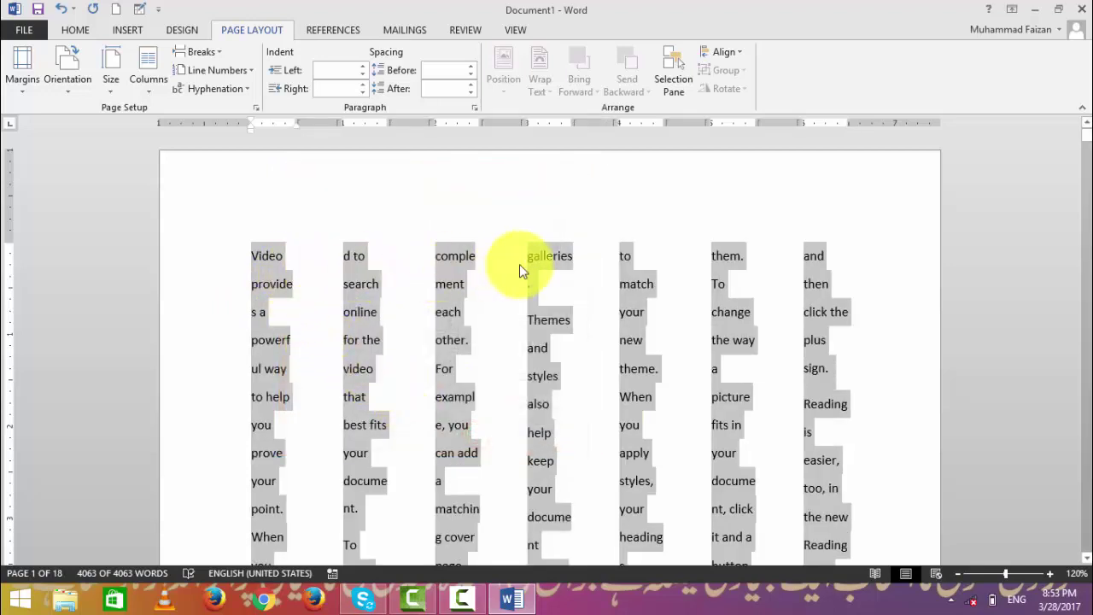
Cancel a second look at column settings, return to page 1 and select all 4063 words.
left_click(148, 86)
left_click(175, 289)
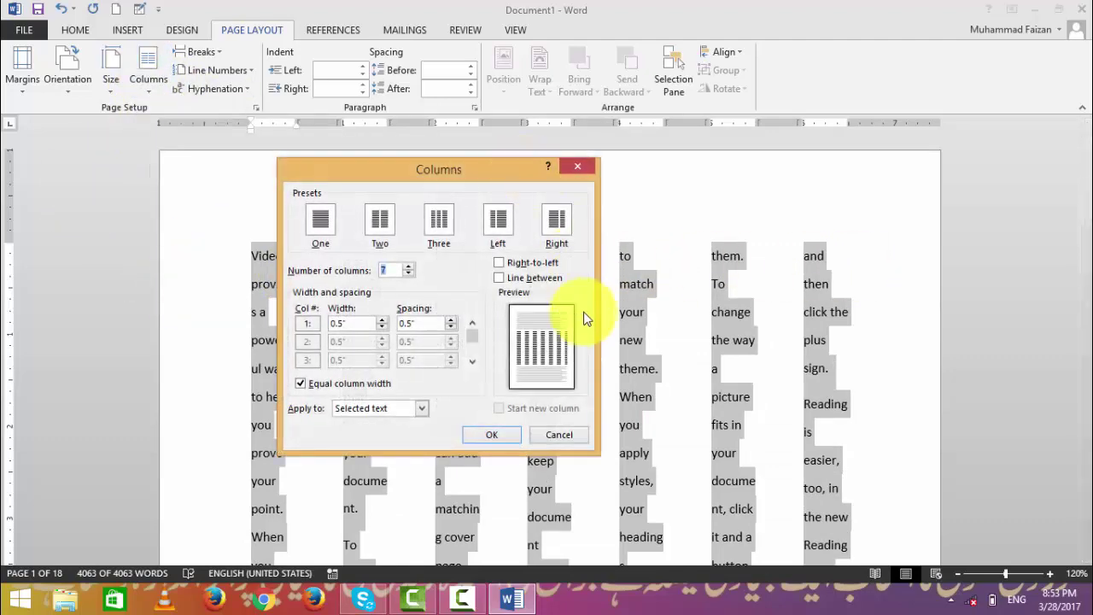
left_click(559, 434)
scroll(488, 385, "down", 5)
scroll(490, 381, "down", 10)
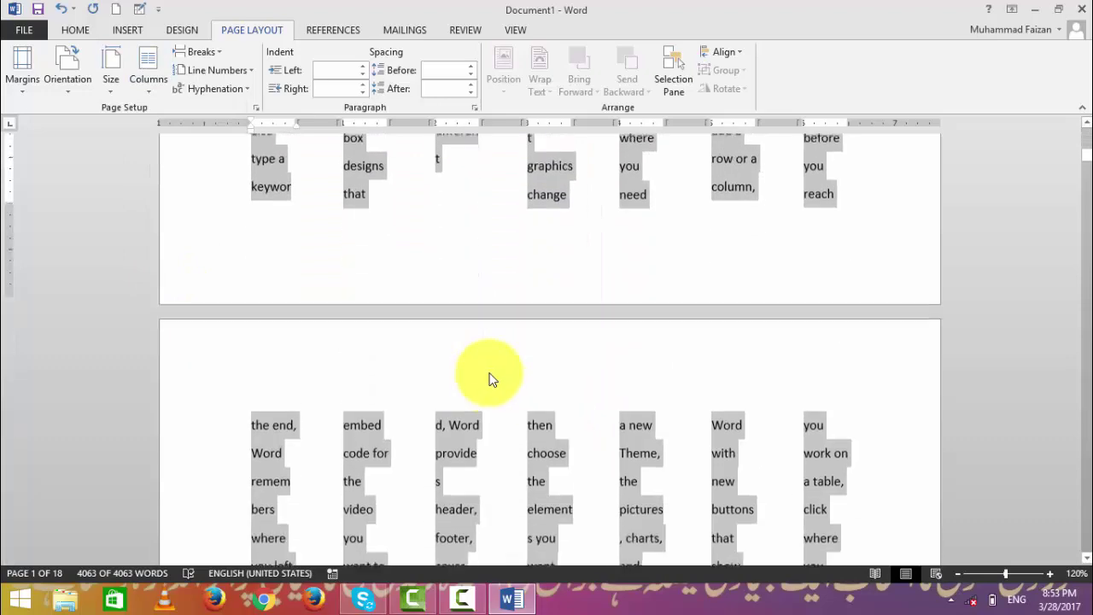
scroll(495, 299, "up", 3)
scroll(501, 240, "up", 5)
scroll(530, 247, "up", 2)
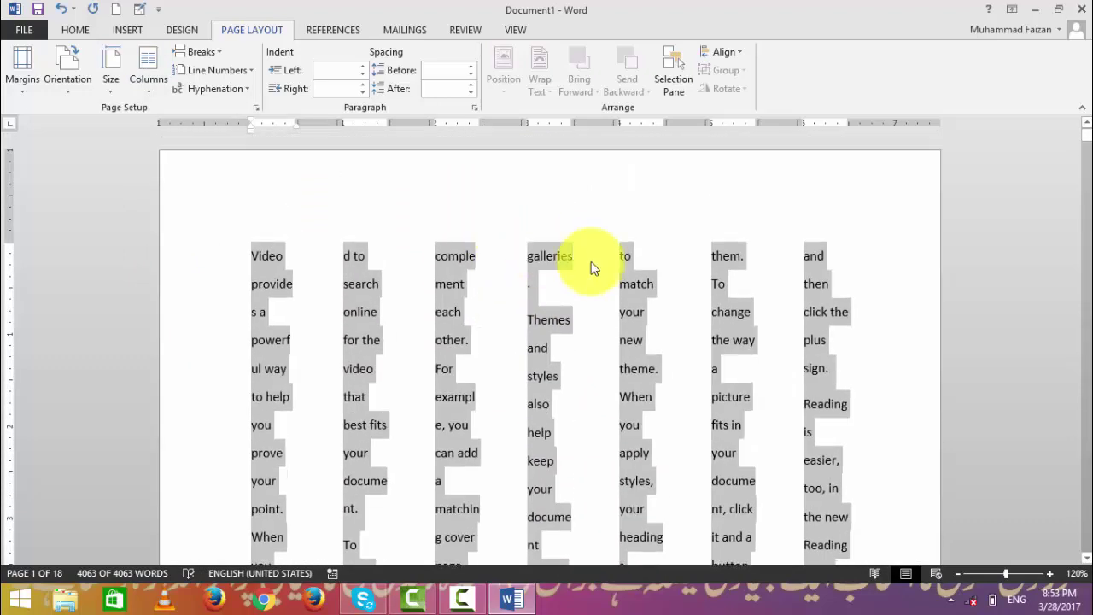
left_click(499, 295)
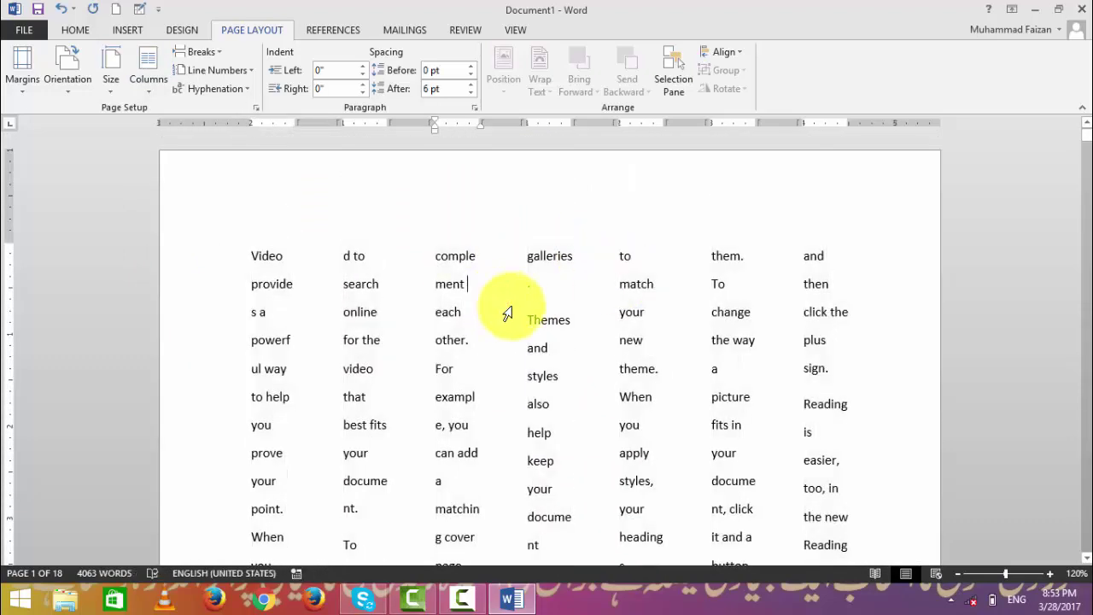
key("ctrl+a")
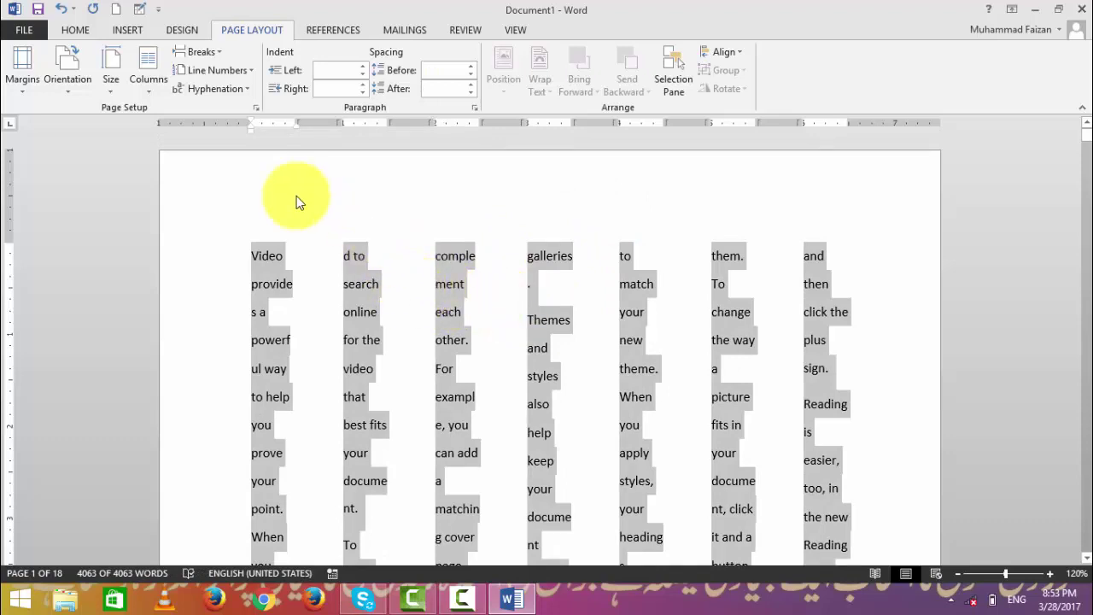
Enable Line between in the More Columns settings for the seven columns.
left_click(152, 76)
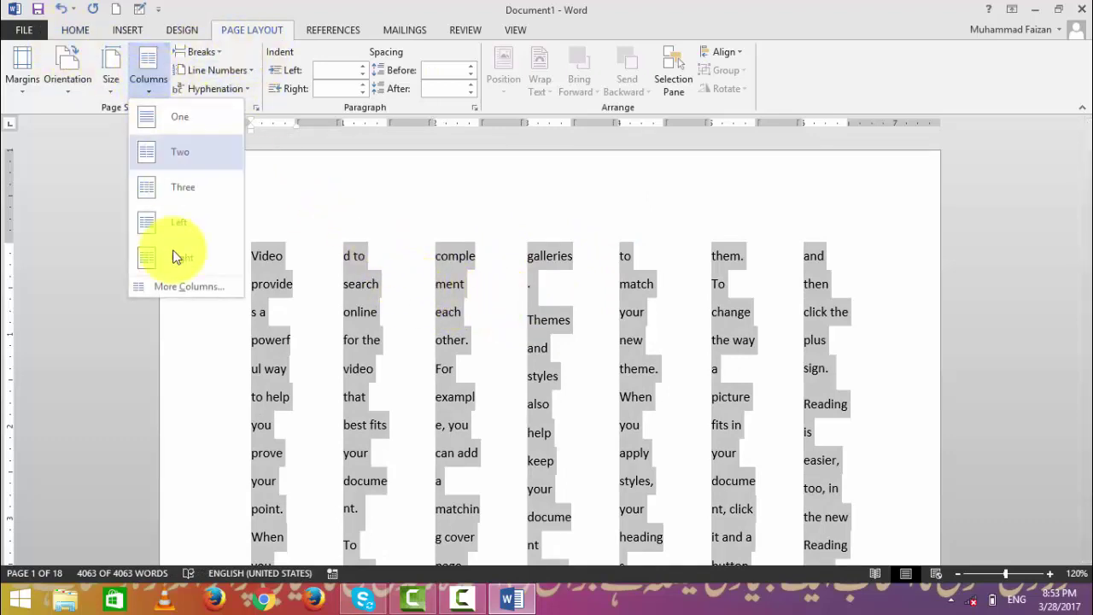
left_click(186, 284)
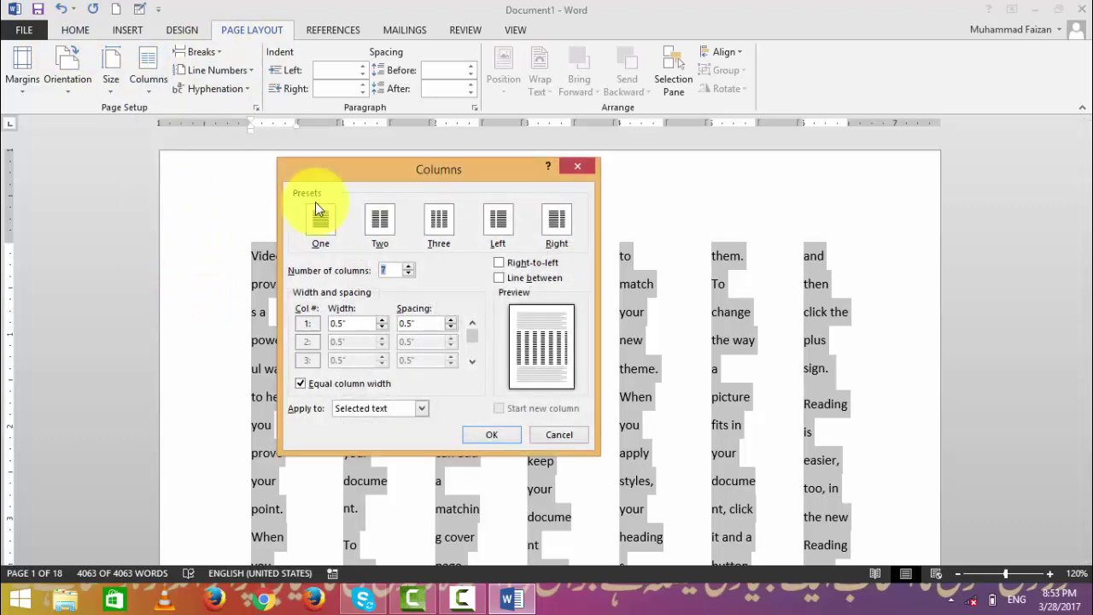
left_click(504, 276)
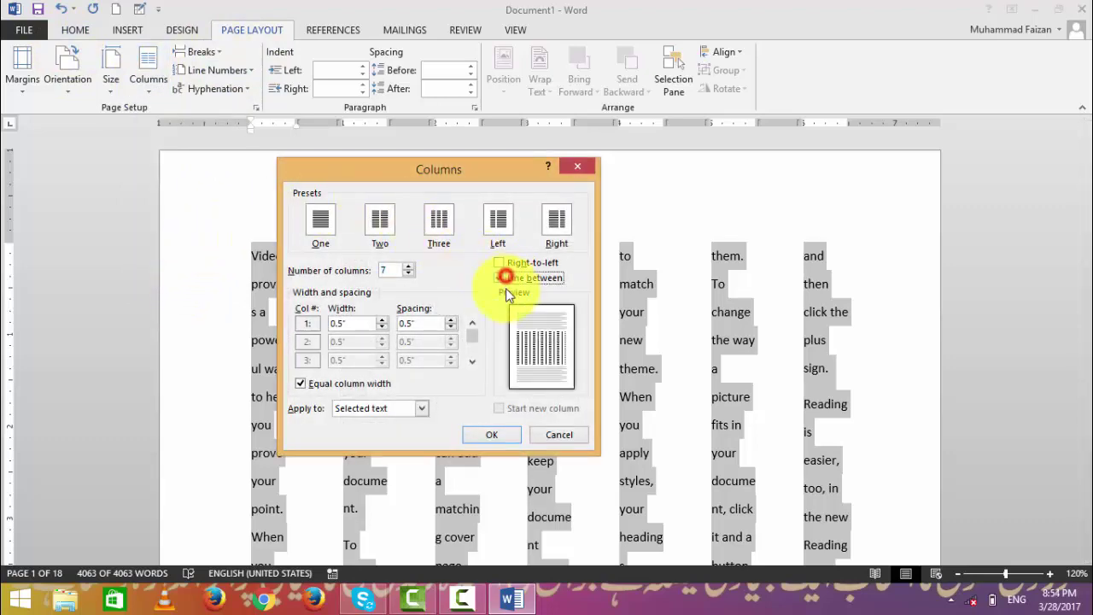
left_click(491, 435)
left_click(507, 384)
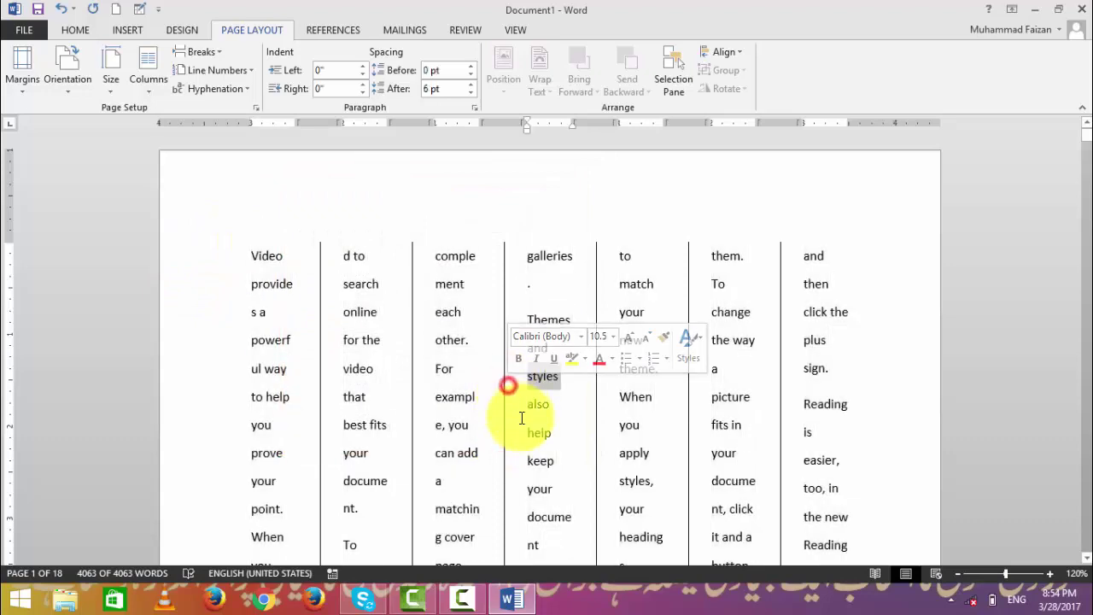
Check the divided columns in print preview, then select all the text again.
scroll(528, 433, "down", 3)
left_click(521, 409)
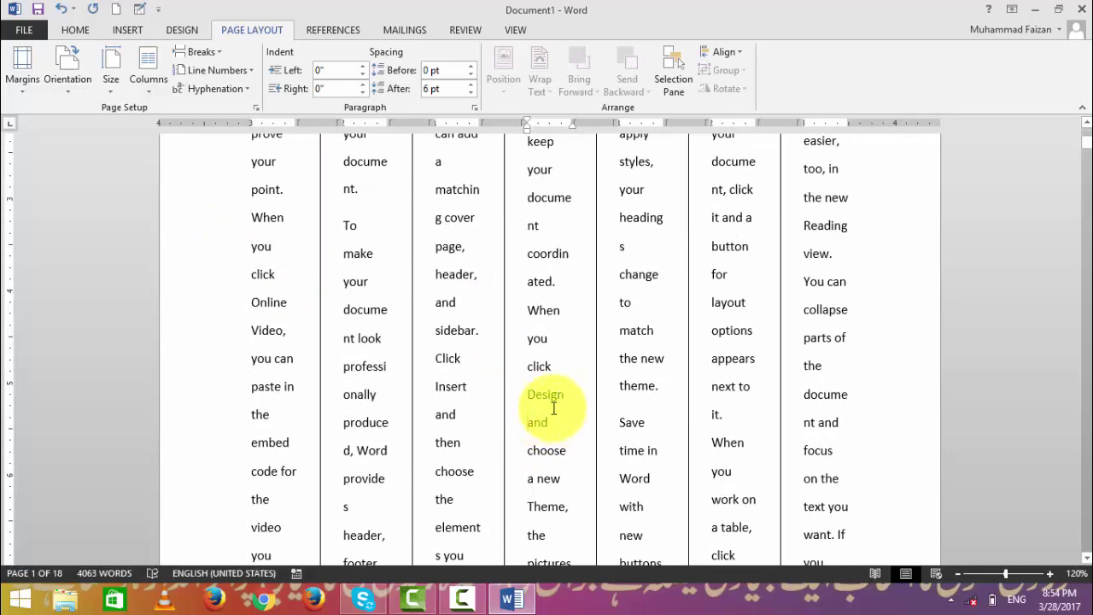
key("ctrl+p")
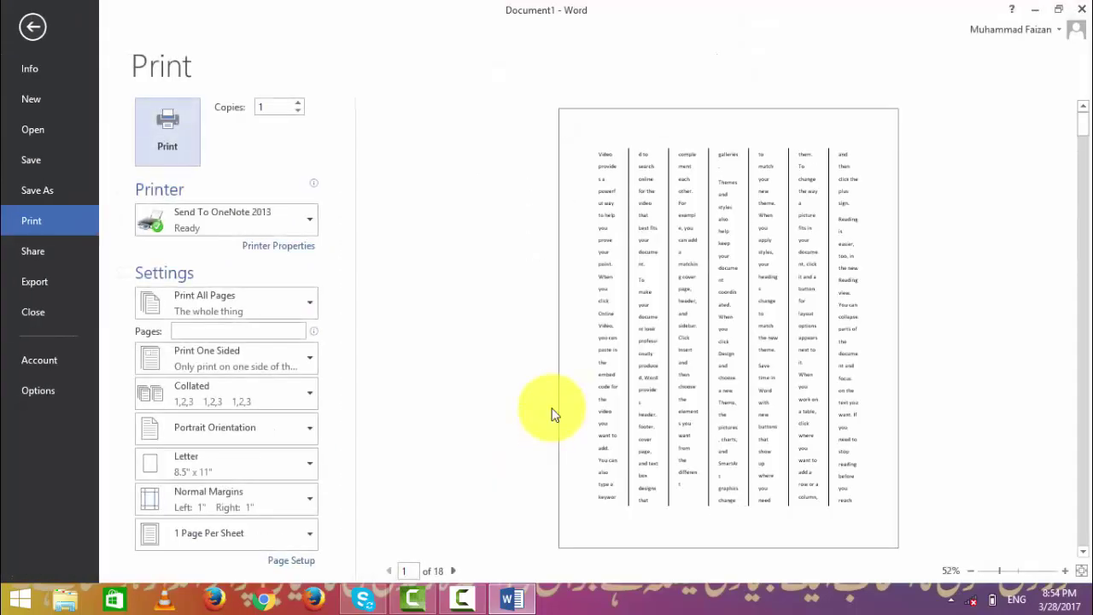
key("Escape")
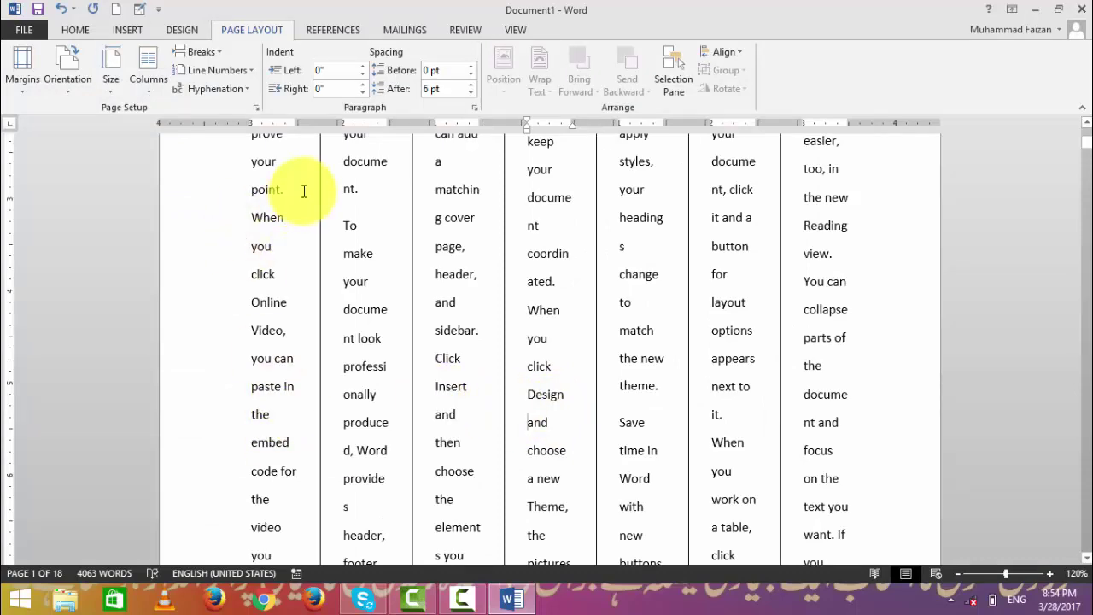
scroll(304, 191, "up", 1)
key("ctrl+a")
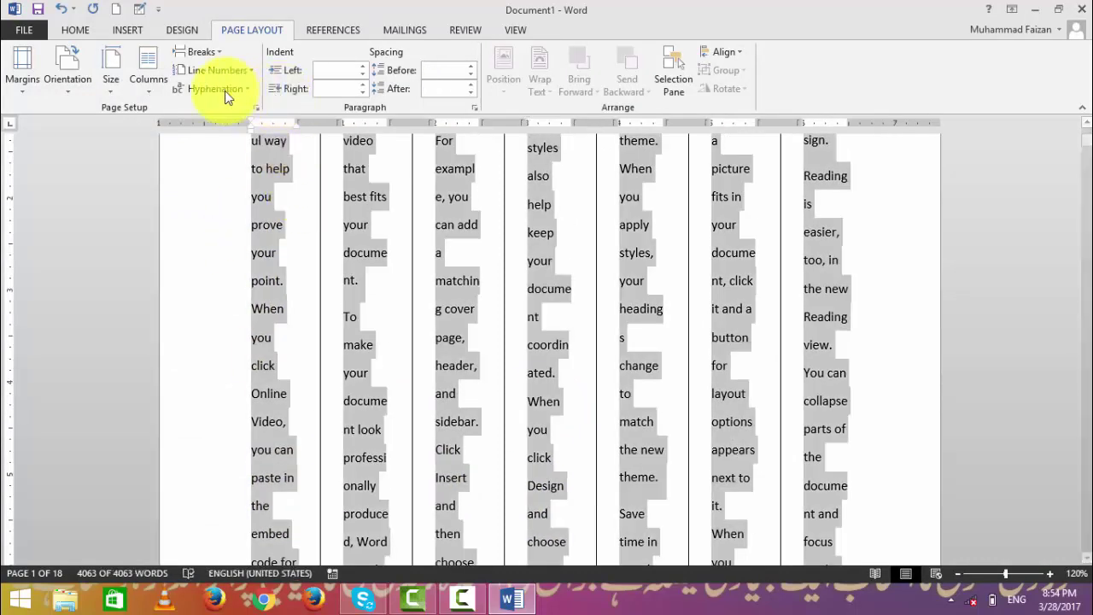
In More Columns, try Right-to-left then turn it off, and uncheck Line between.
left_click(147, 67)
left_click(189, 286)
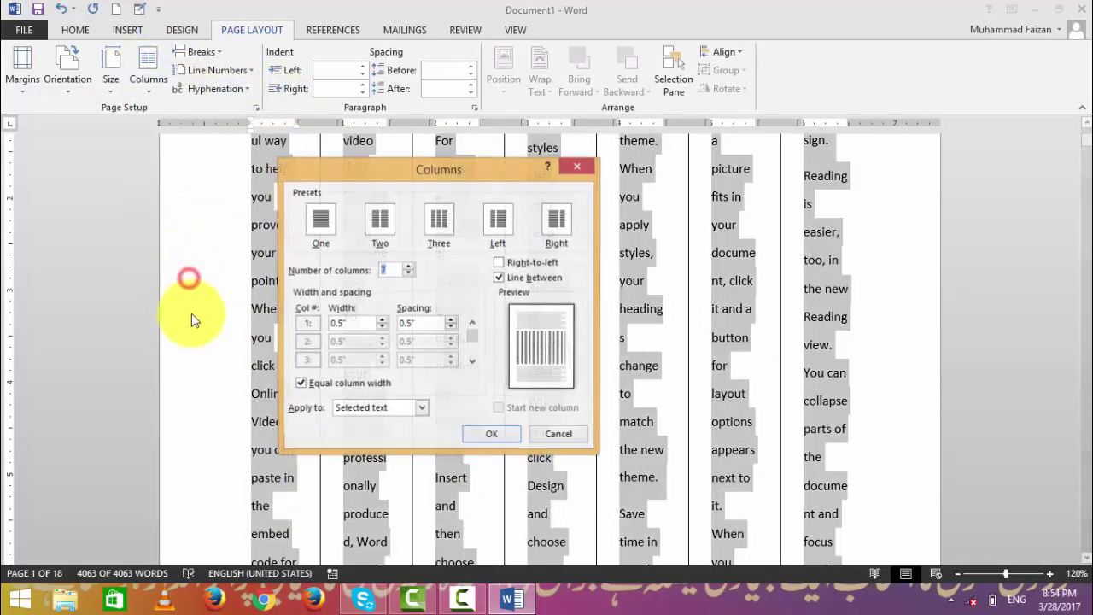
left_click(500, 263)
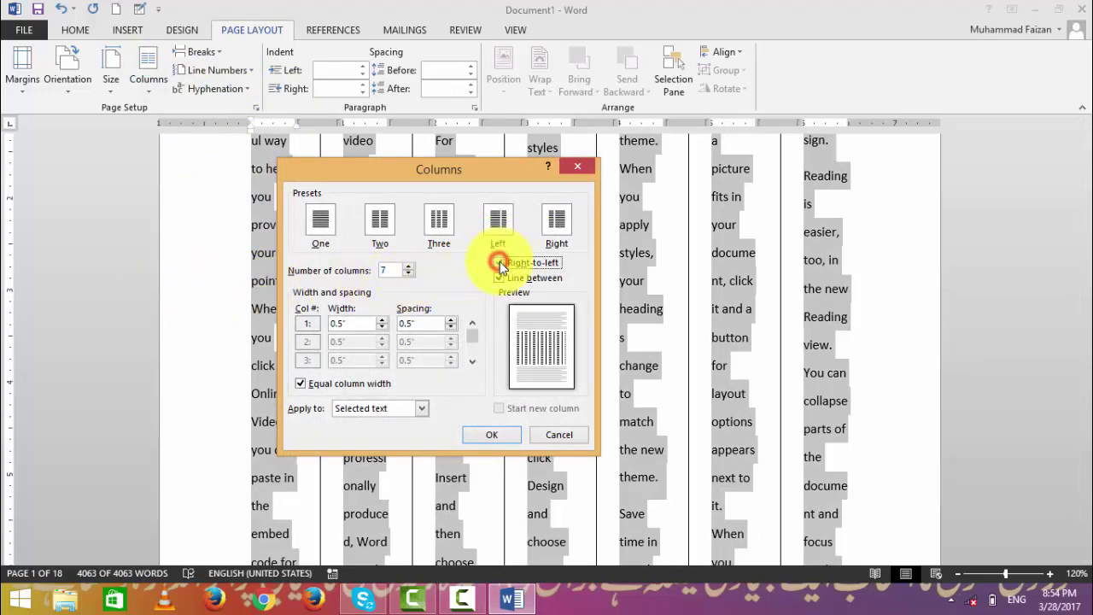
left_click(500, 264)
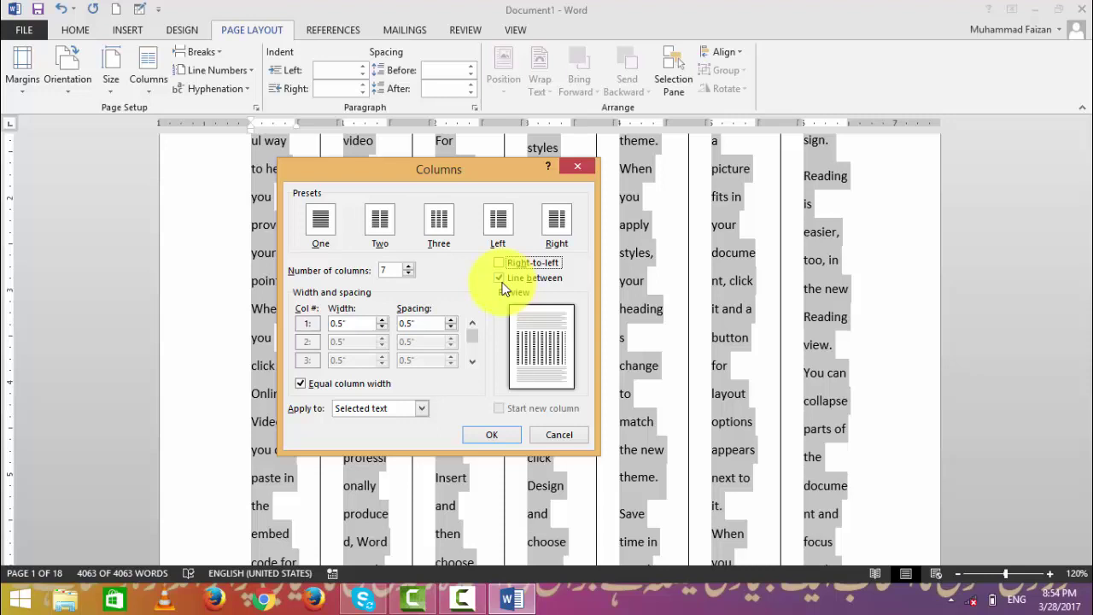
left_click(498, 278)
left_click(499, 277)
left_click(500, 278)
left_click(500, 278)
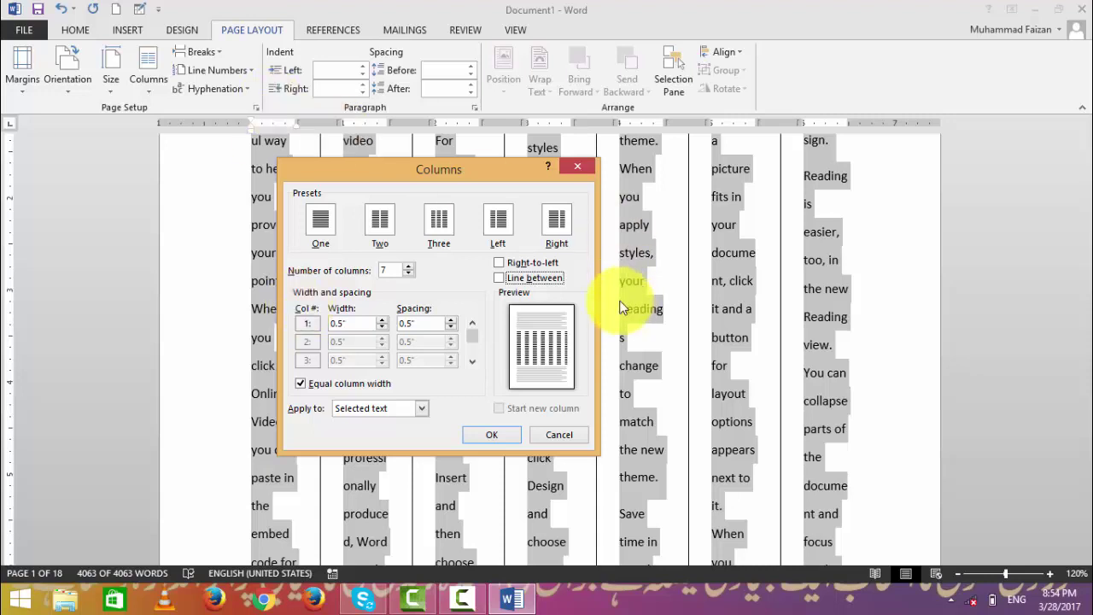
Apply the Three preset so the text flows in three columns over 11 pages.
left_click(408, 273)
left_click(408, 274)
left_click(408, 274)
left_click(409, 273)
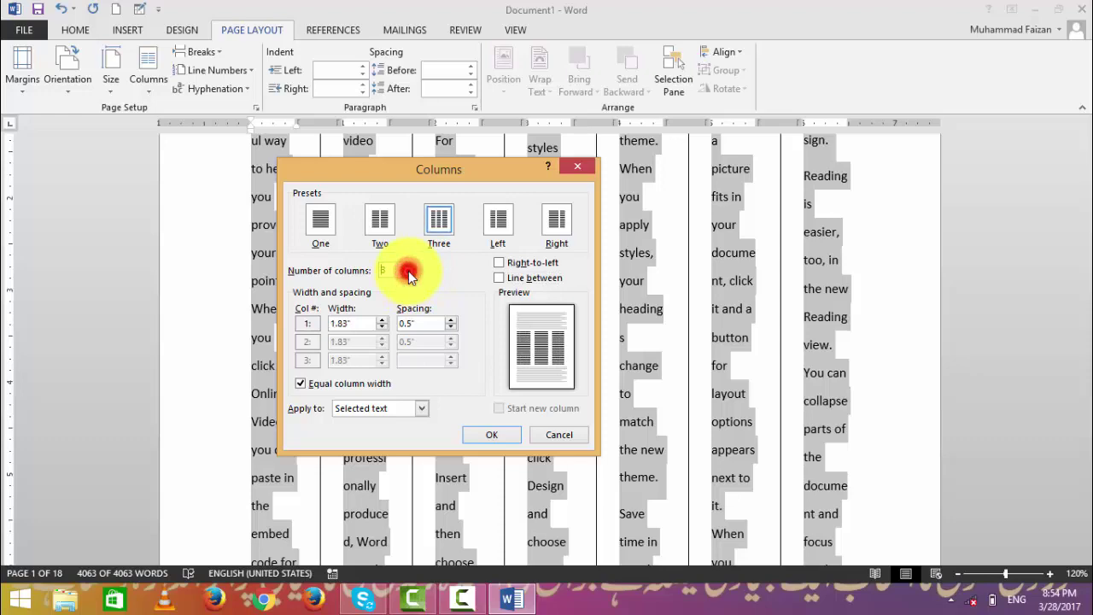
left_click(484, 439)
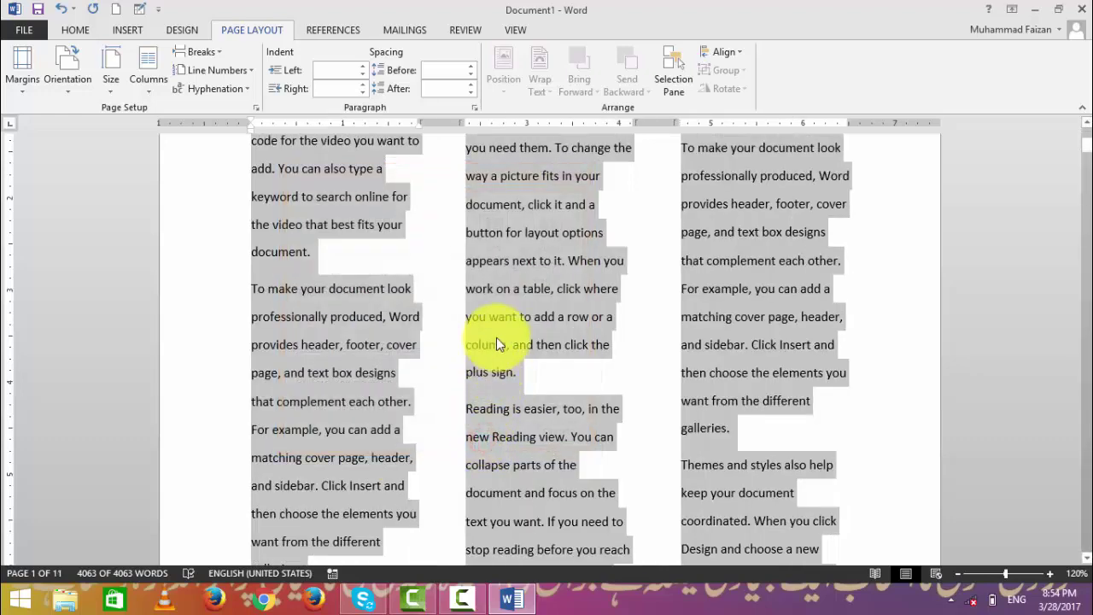
scroll(497, 338, "up", 3)
left_click(439, 237)
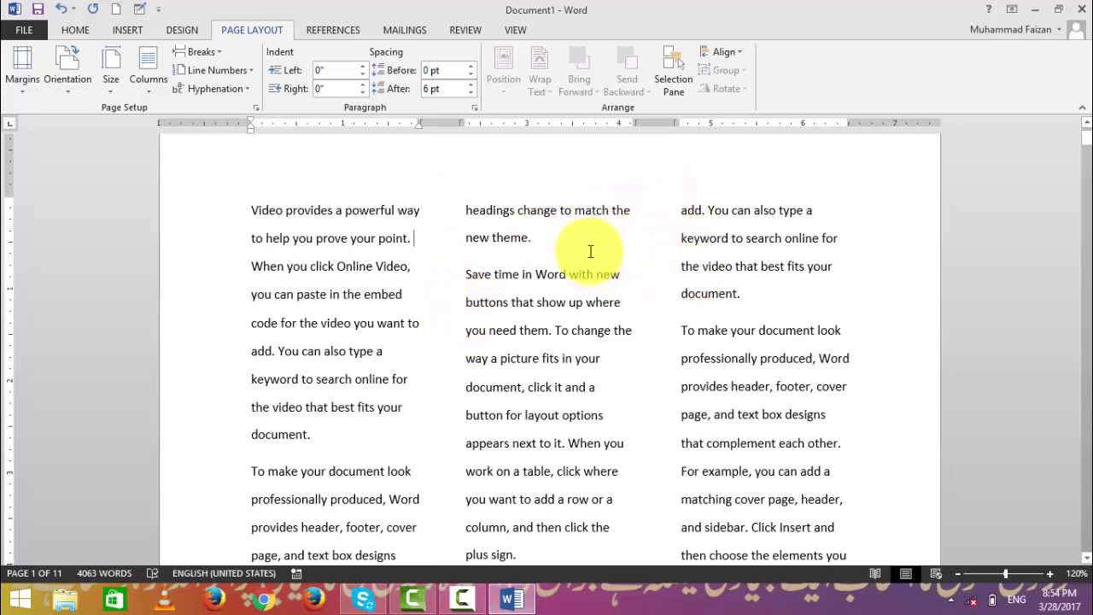
left_click(144, 73)
left_click(204, 286)
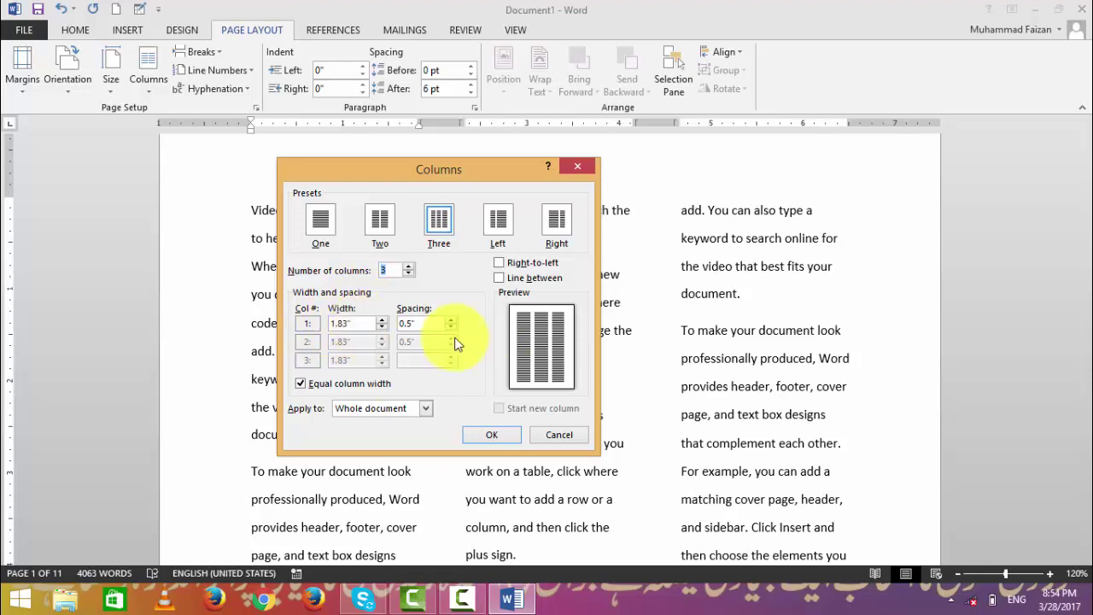
left_click(344, 383)
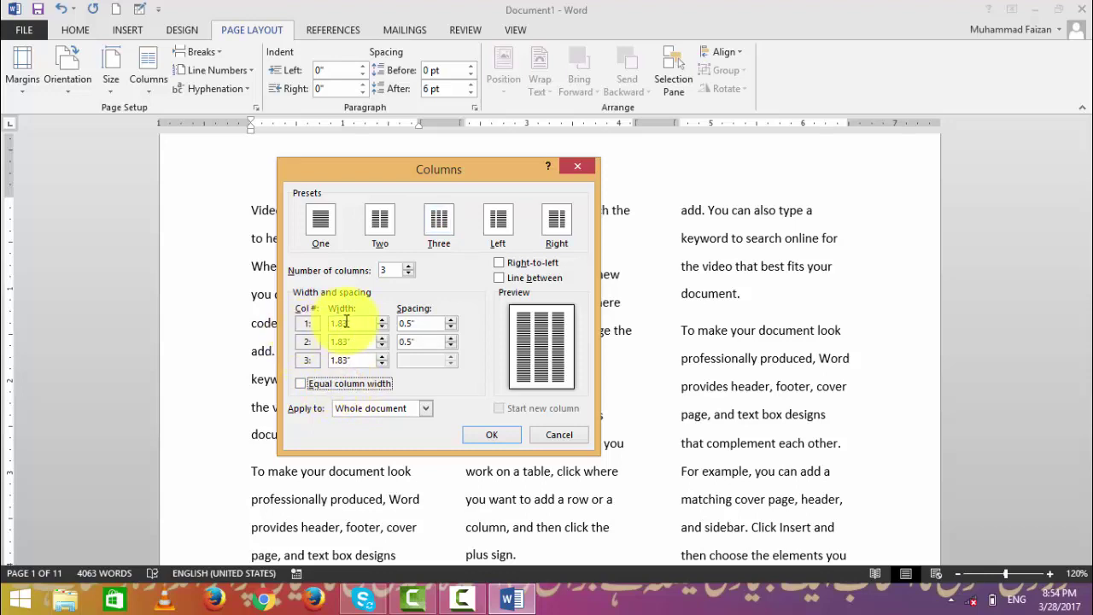
left_click_drag(355, 325, 317, 323)
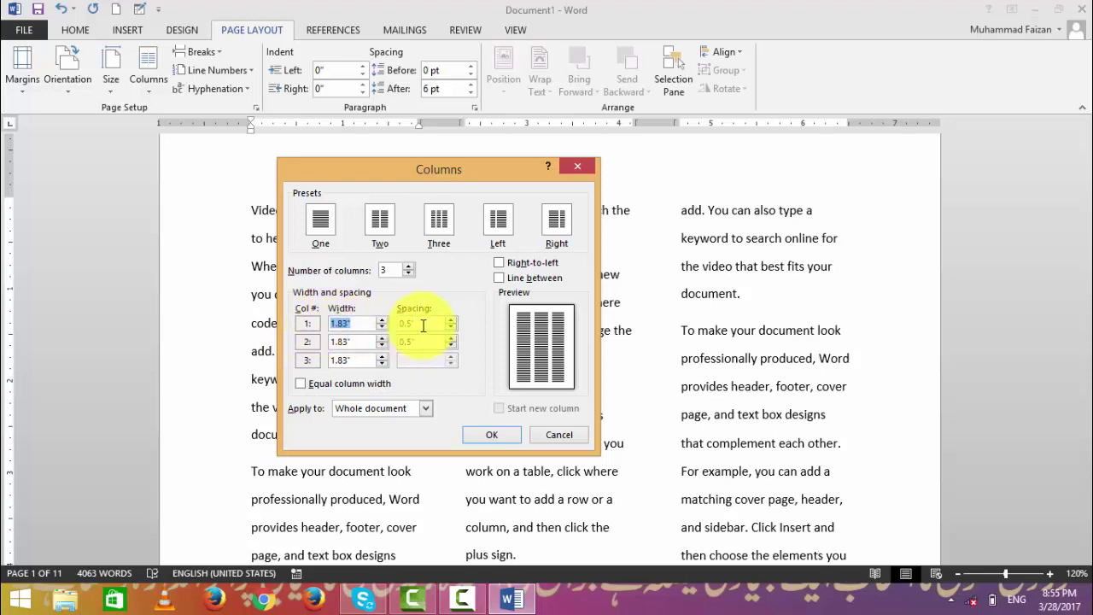
left_click(450, 321)
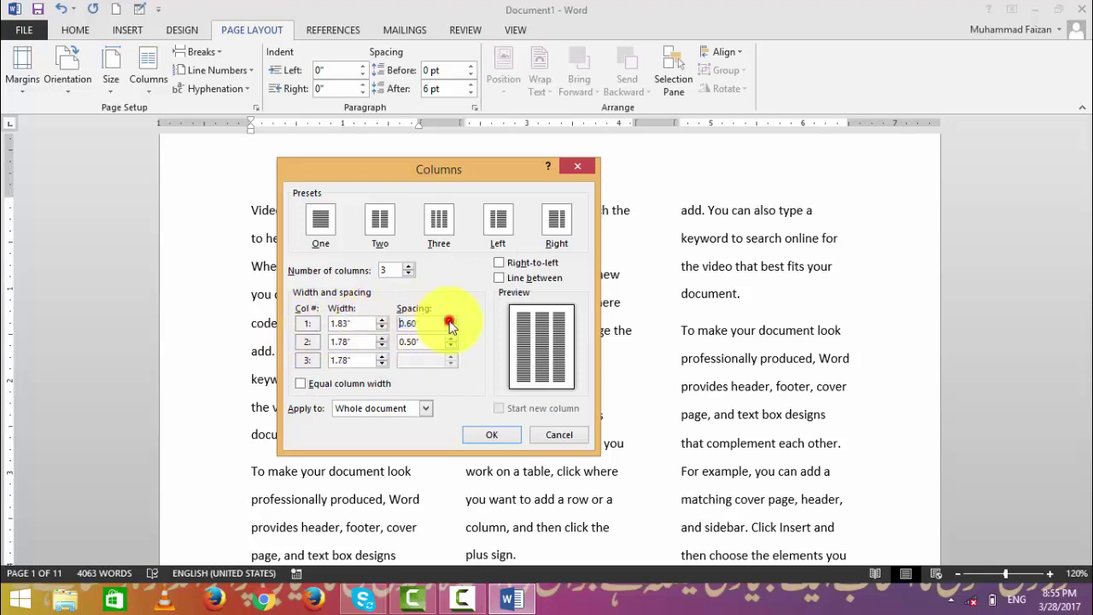
left_click(450, 321)
type("1.2")
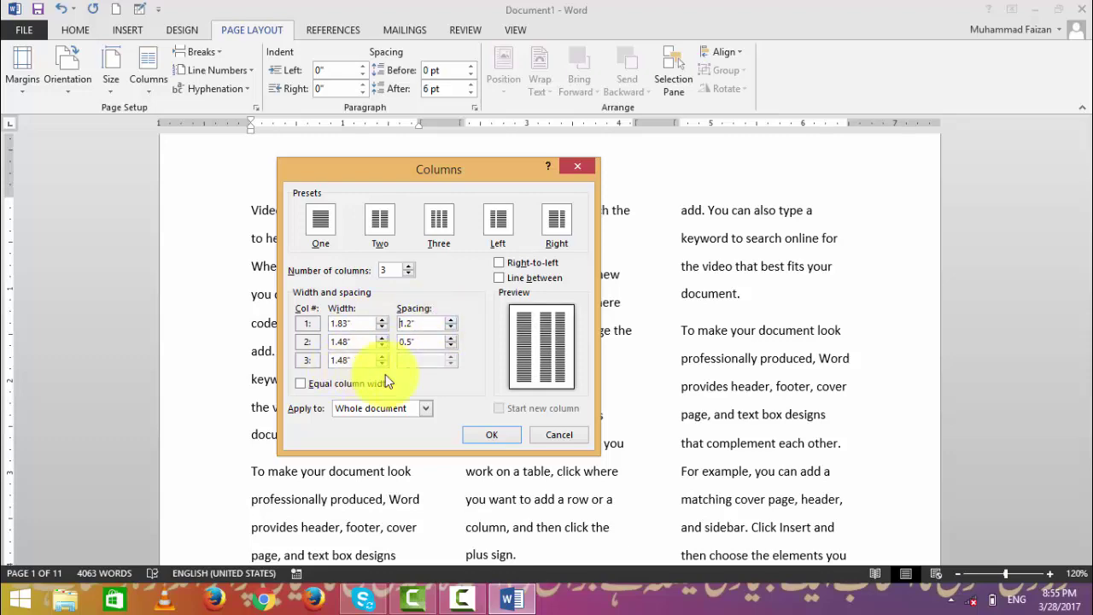
left_click(499, 437)
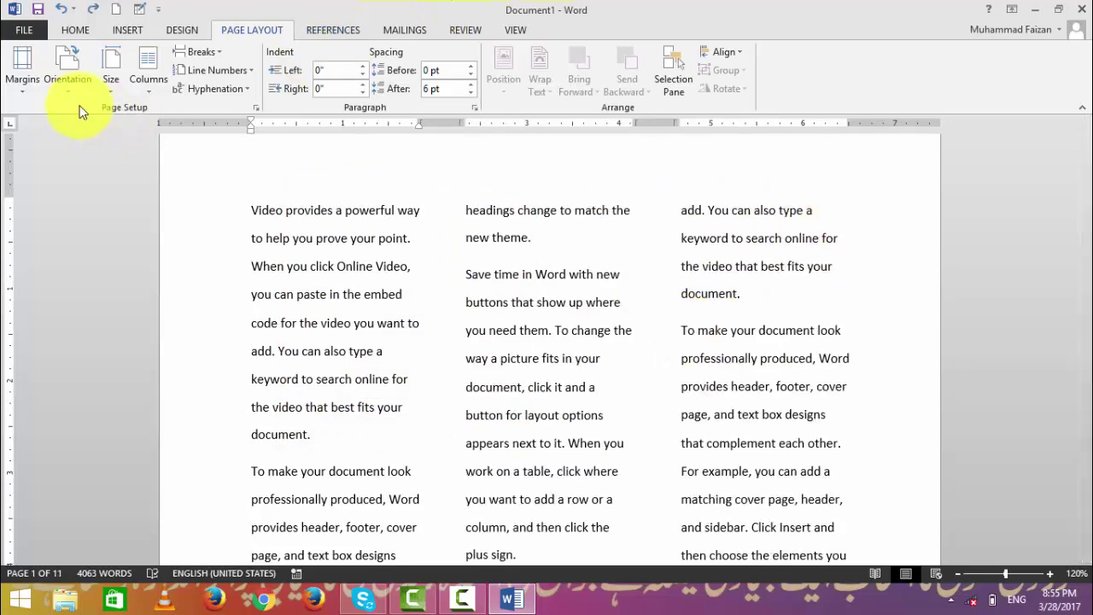
left_click(141, 68)
left_click(210, 287)
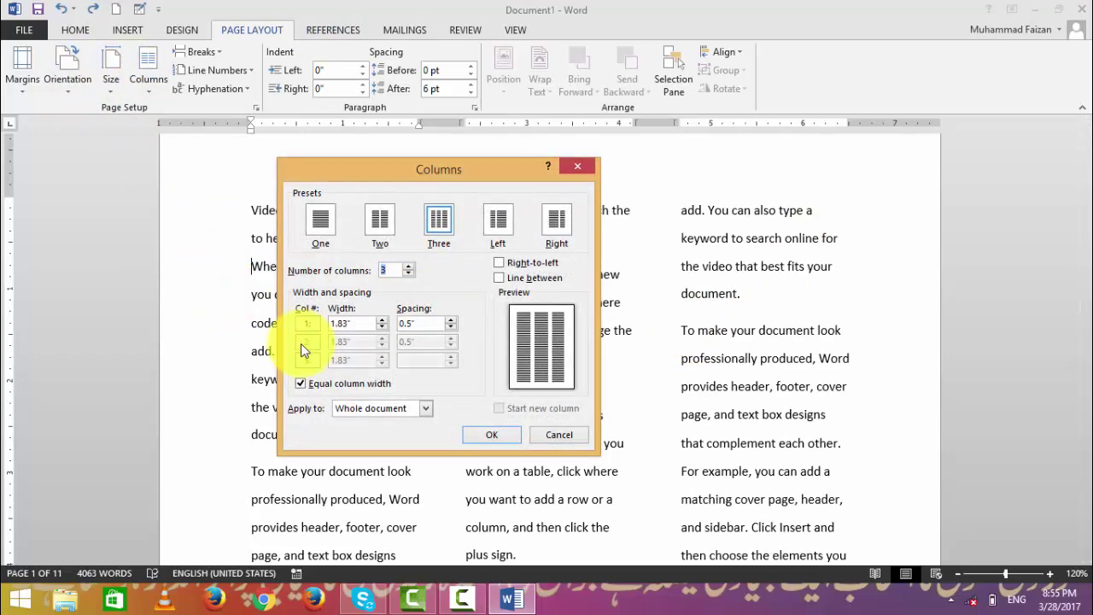
left_click(384, 409)
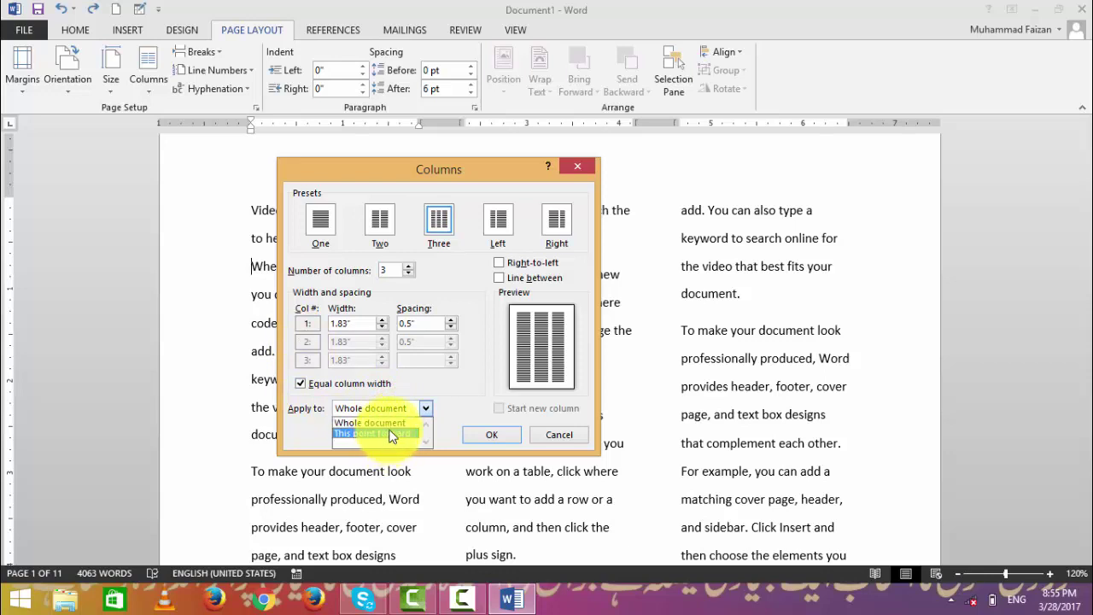
left_click(398, 412)
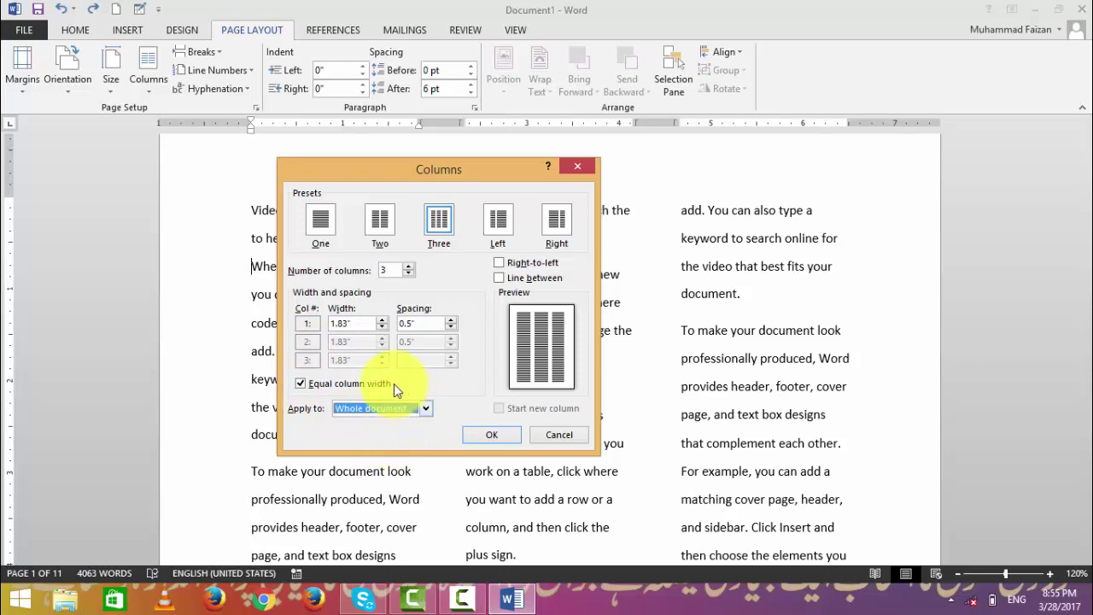
left_click(411, 268)
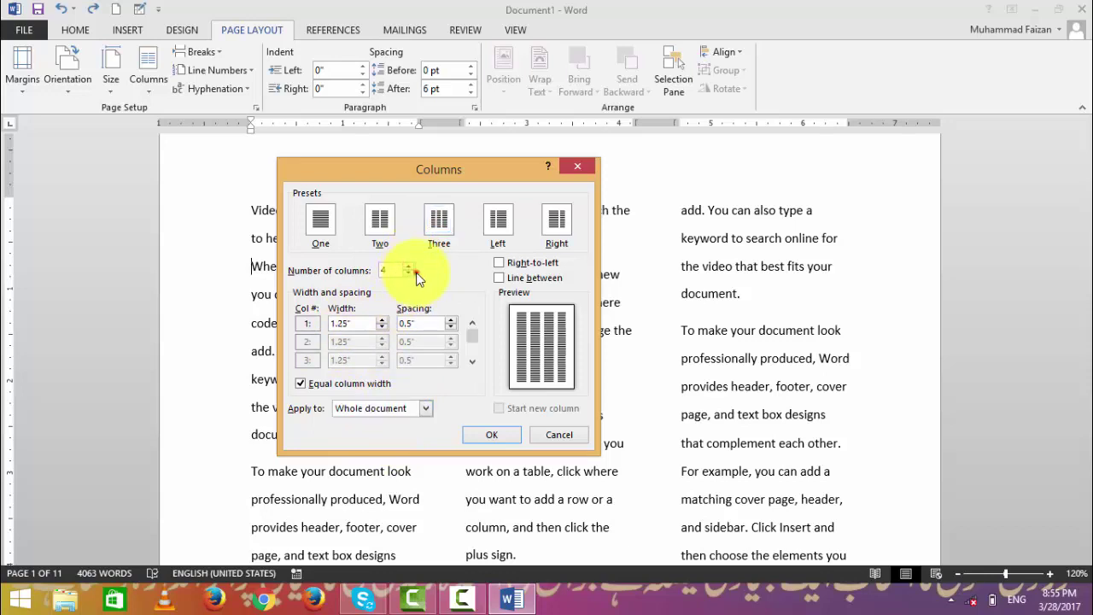
left_click(408, 274)
left_click(332, 383)
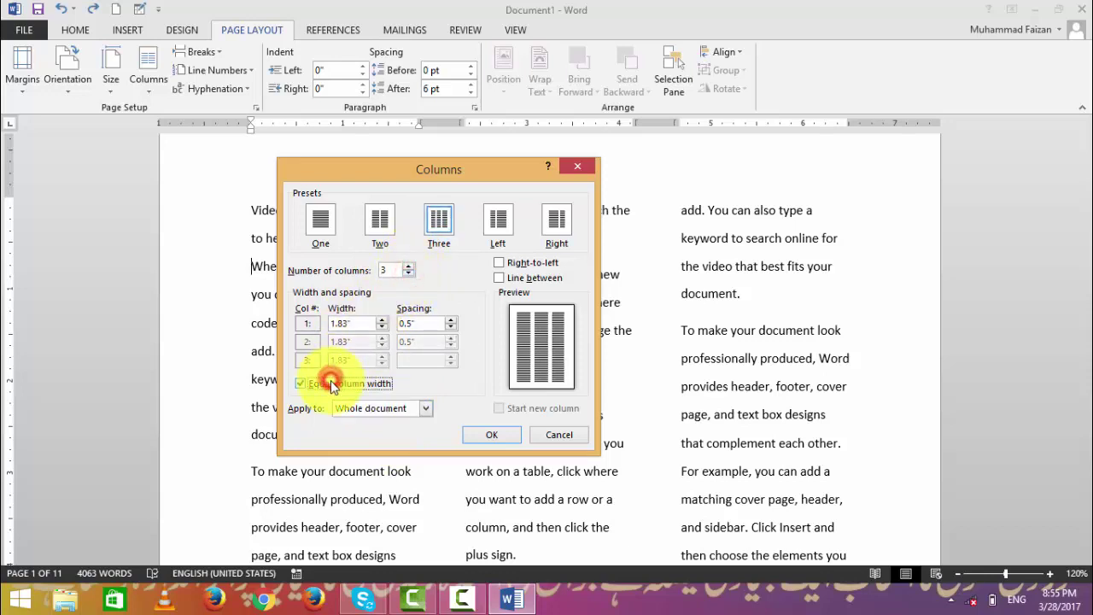
left_click(490, 435)
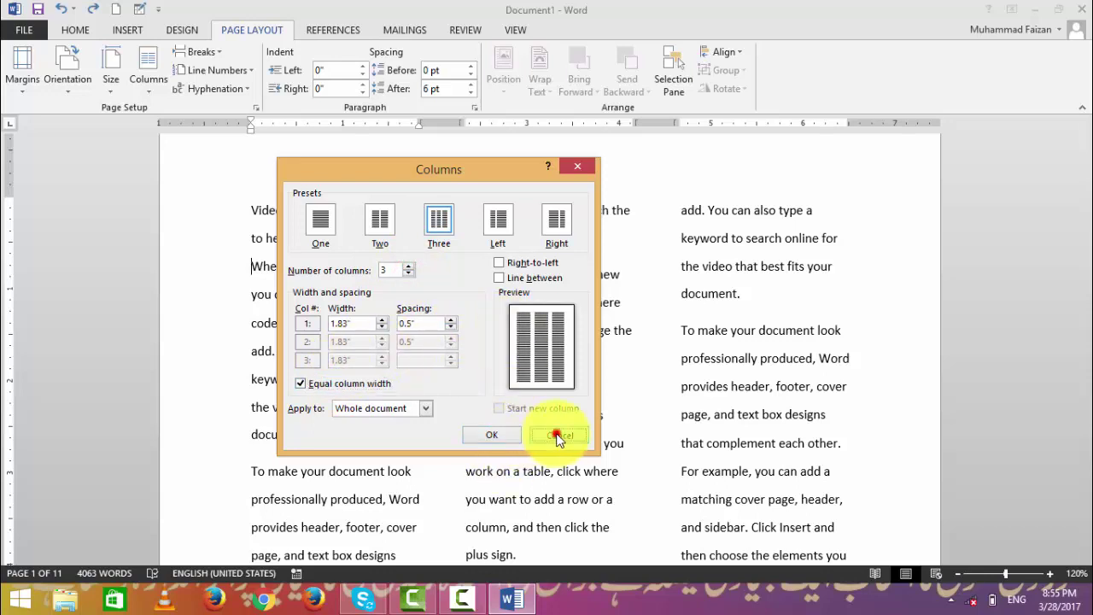
left_click(505, 373)
scroll(483, 301, "up", 1)
Remove the text from the second column to the document's end, ending at 'When you apply styles, your'.
scroll(484, 300, "down", 3)
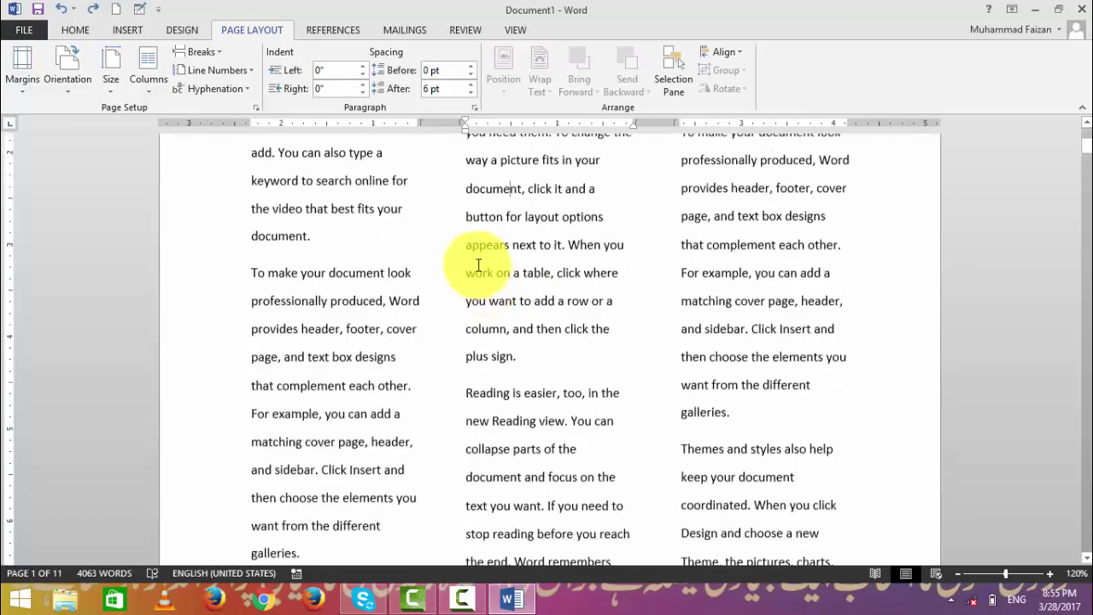
scroll(464, 151, "up", 1)
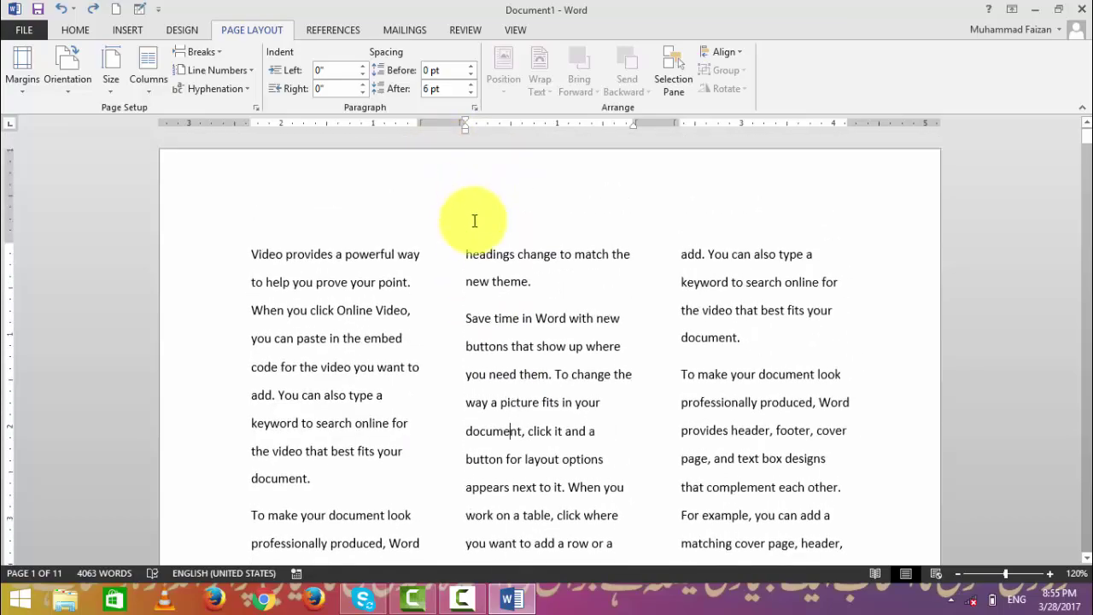
left_click_drag(452, 245, 459, 248)
scroll(550, 350, "down", 5)
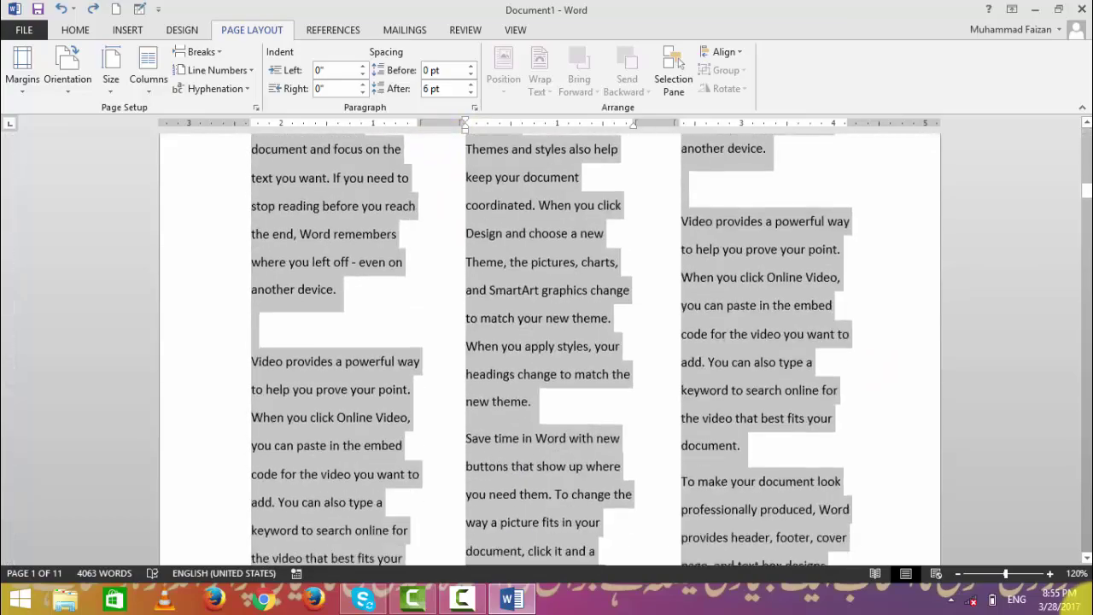
scroll(550, 350, "down", 5)
scroll(550, 351, "down", 5)
scroll(550, 351, "down", 5)
scroll(550, 350, "down", 5)
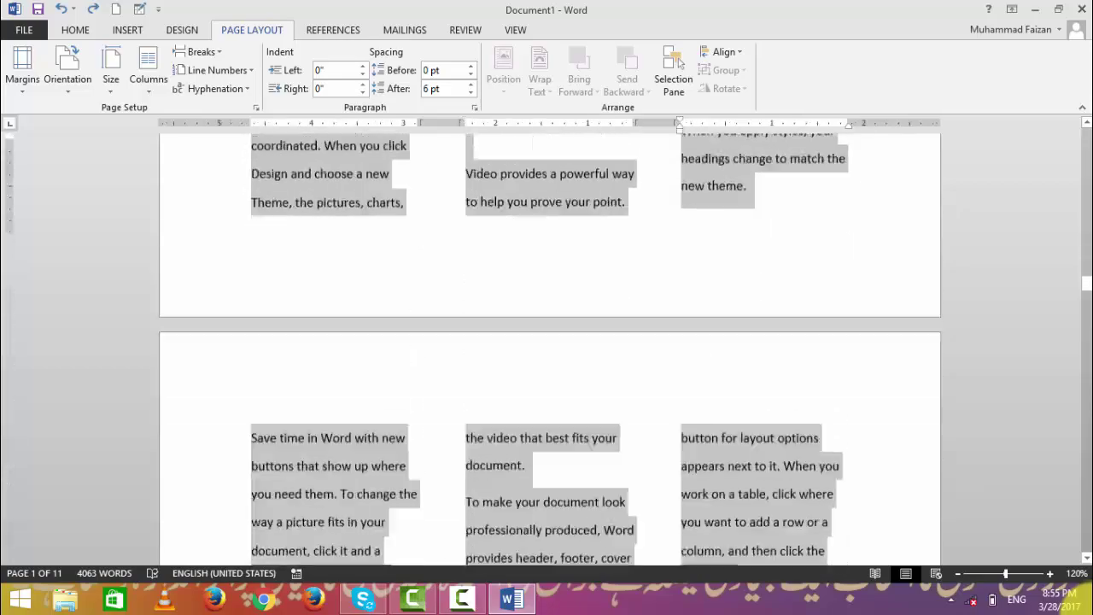
scroll(550, 350, "down", 5)
scroll(550, 350, "down", 5)
scroll(550, 351, "down", 5)
scroll(550, 350, "down", 5)
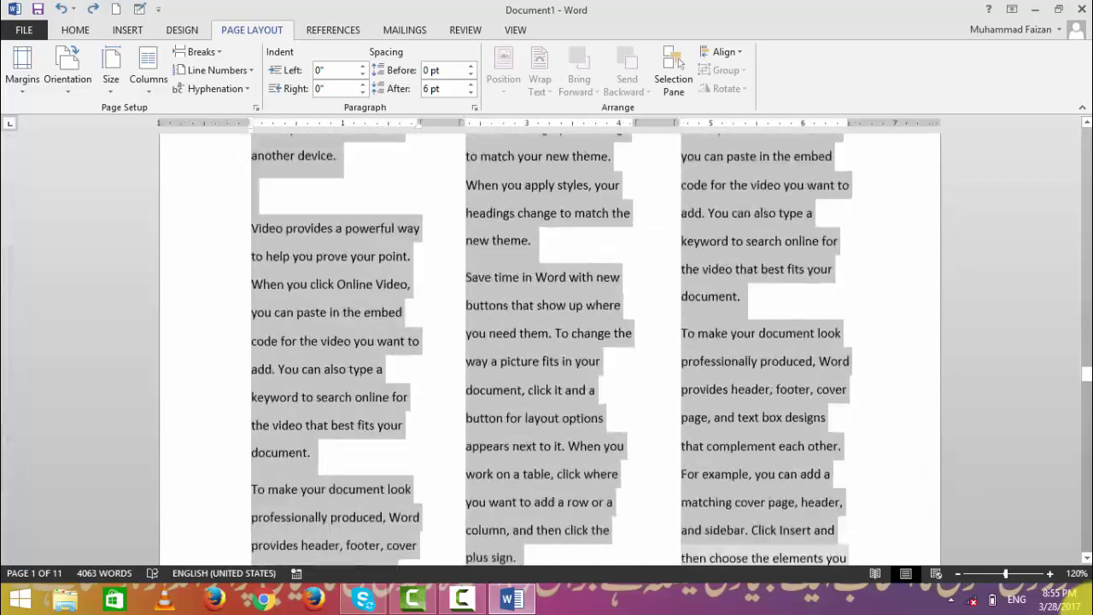
scroll(550, 350, "down", 5)
scroll(550, 350, "down", 5)
scroll(550, 350, "down", 5)
scroll(550, 350, "down", 5)
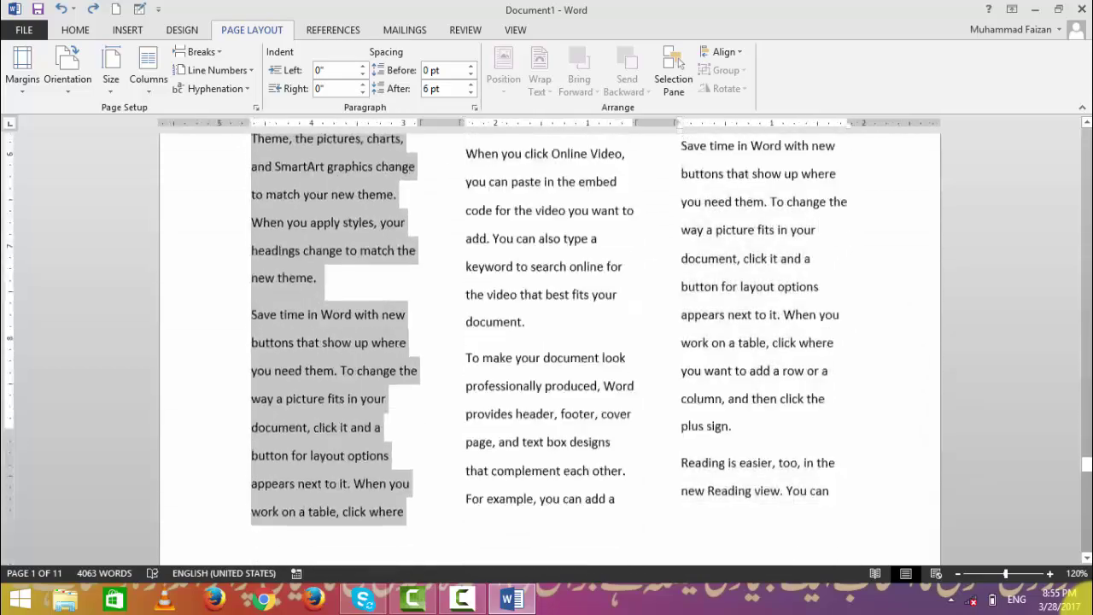
scroll(550, 351, "down", 5)
scroll(550, 350, "down", 5)
scroll(550, 350, "down", 5)
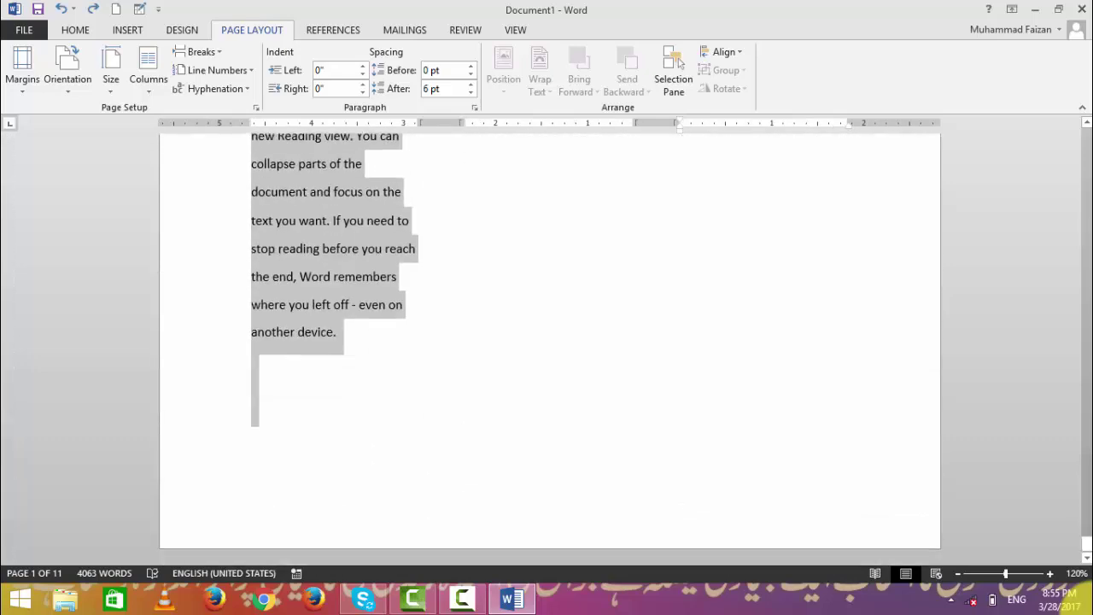
scroll(932, 539, "down", 5)
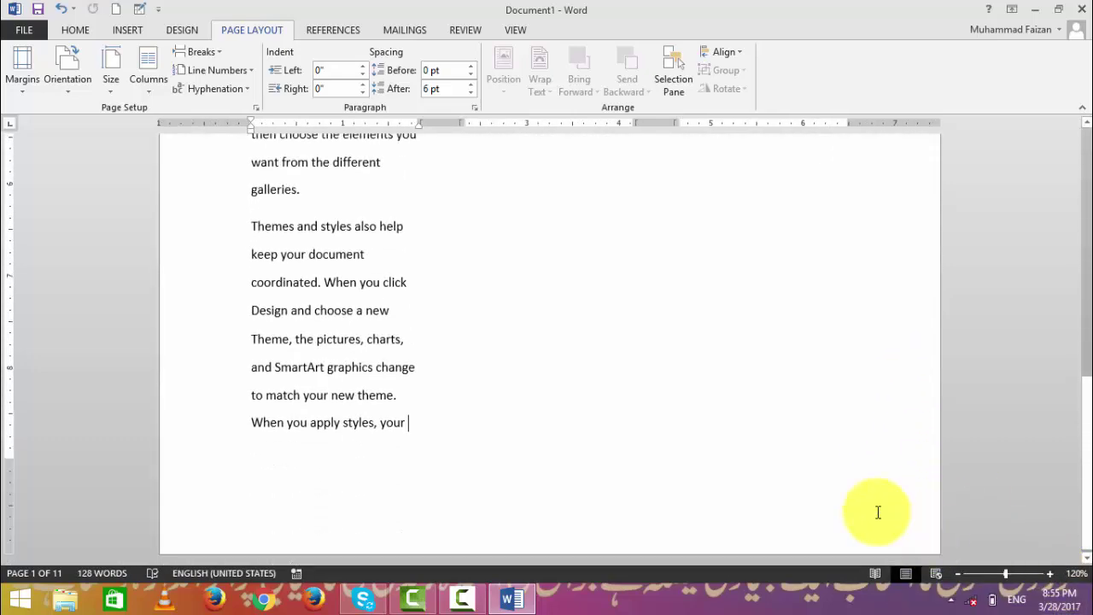
left_click(150, 86)
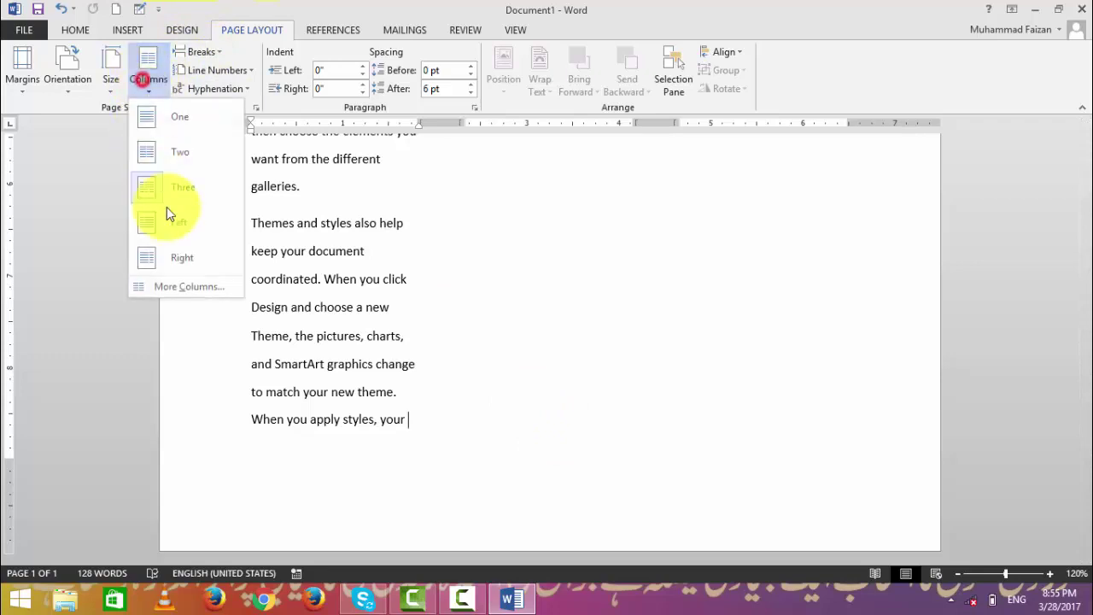
left_click(195, 286)
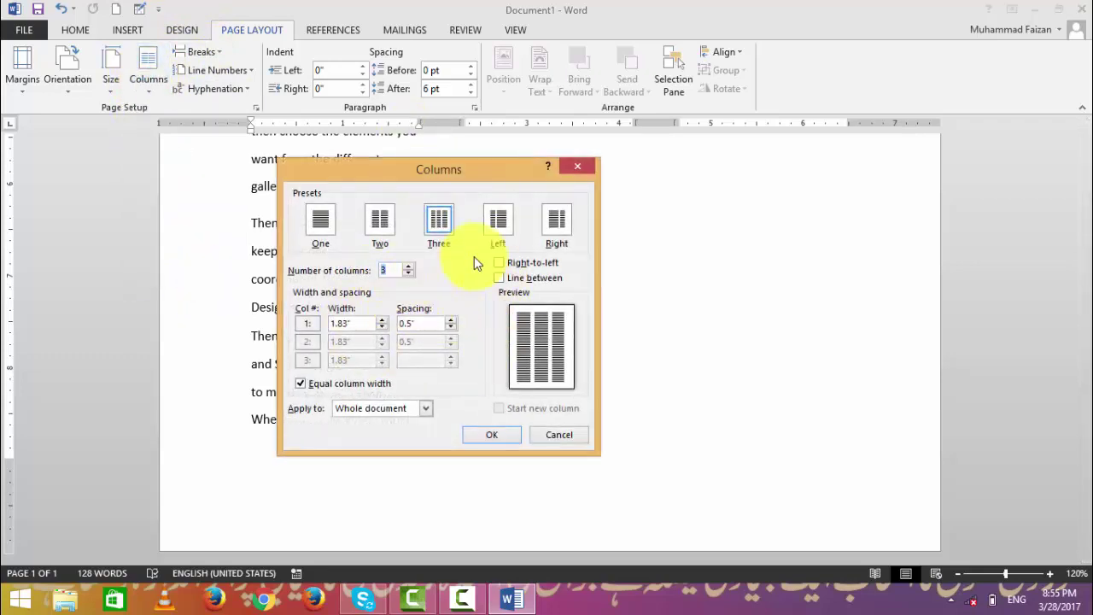
left_click(369, 224)
left_click(322, 222)
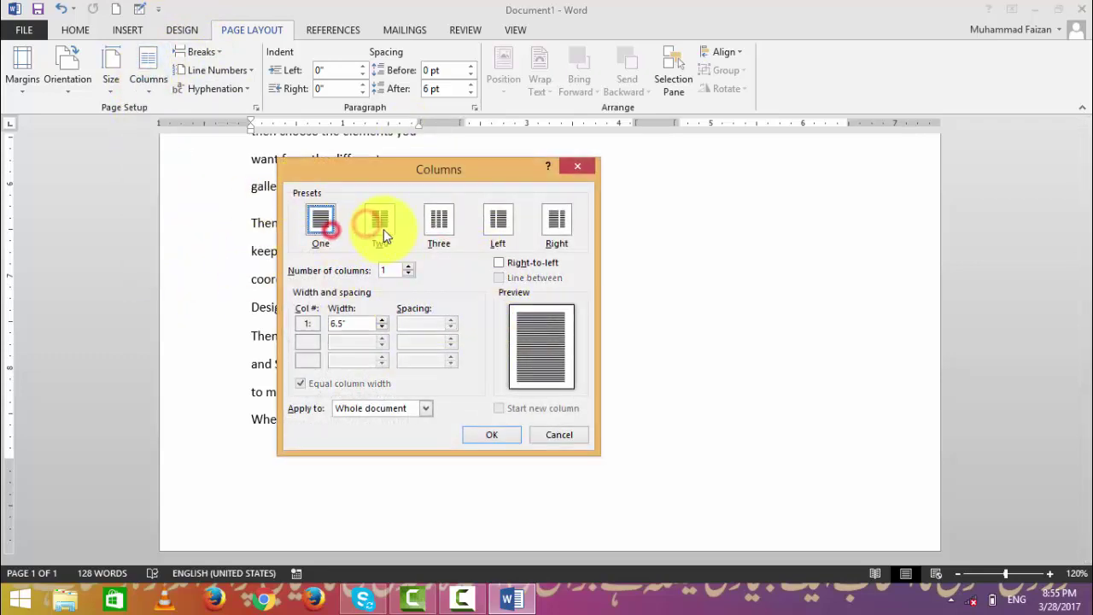
left_click(381, 224)
left_click(438, 224)
left_click(499, 220)
left_click(556, 220)
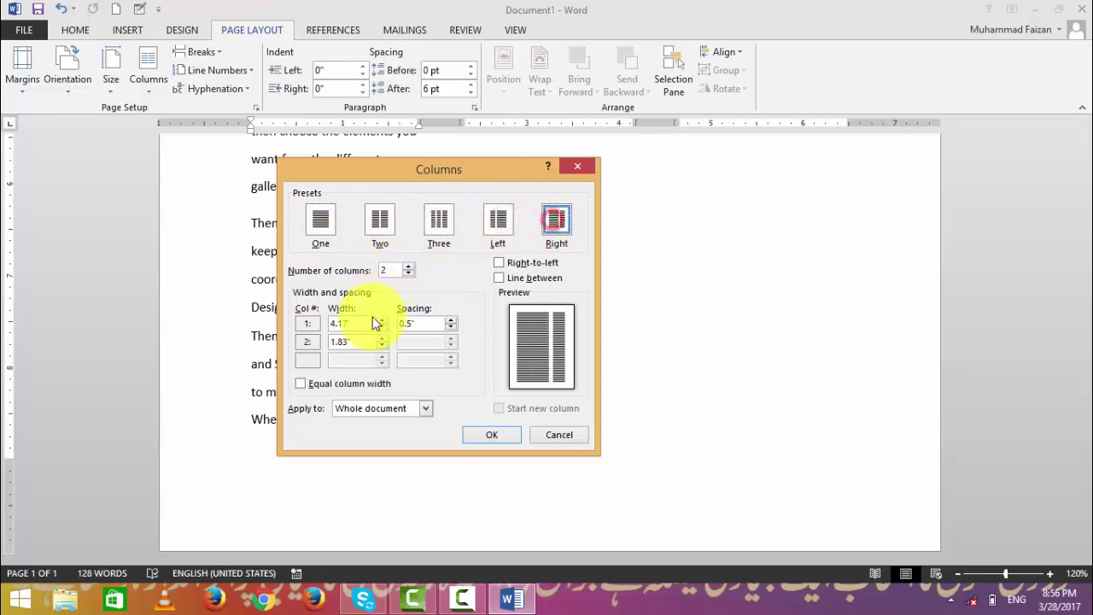
left_click(333, 384)
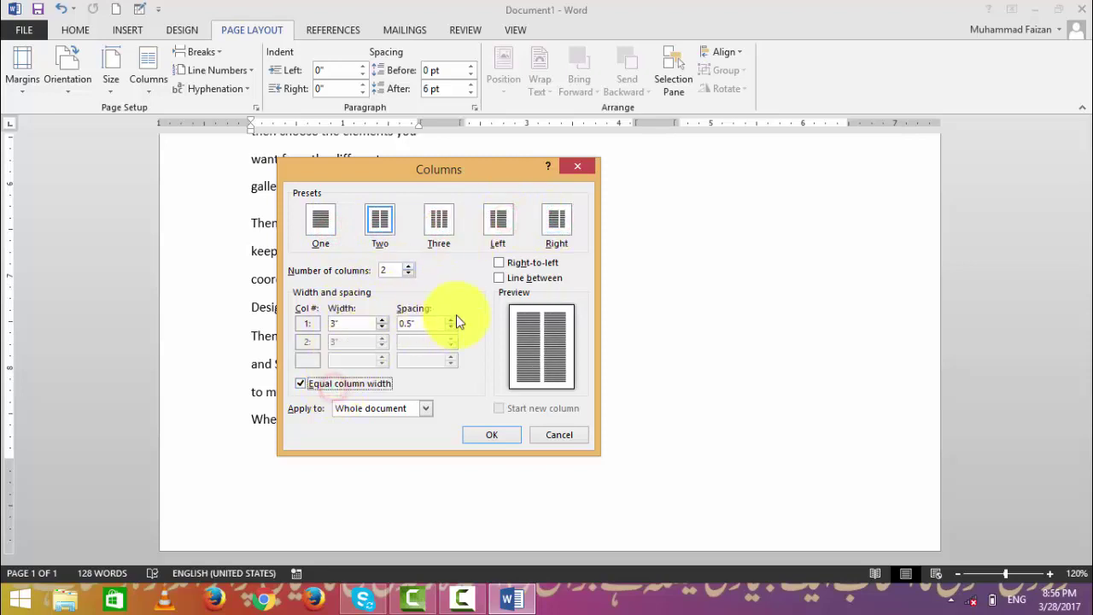
left_click(545, 438)
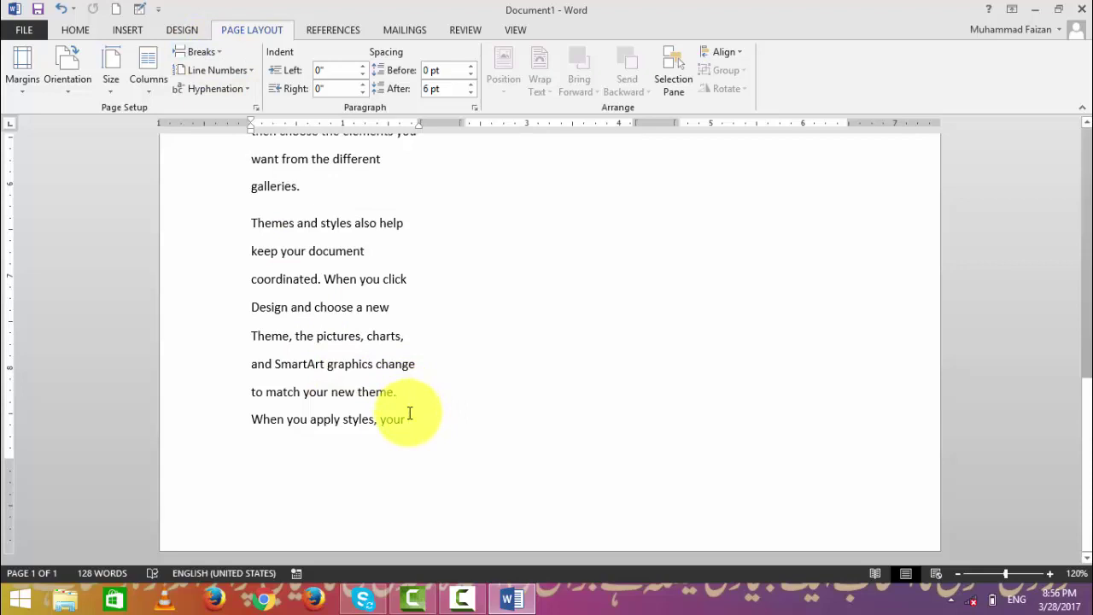
Insert a page break after the text from Page Layout > Breaks > Page.
scroll(409, 414, "up", 2)
scroll(409, 413, "up", 1)
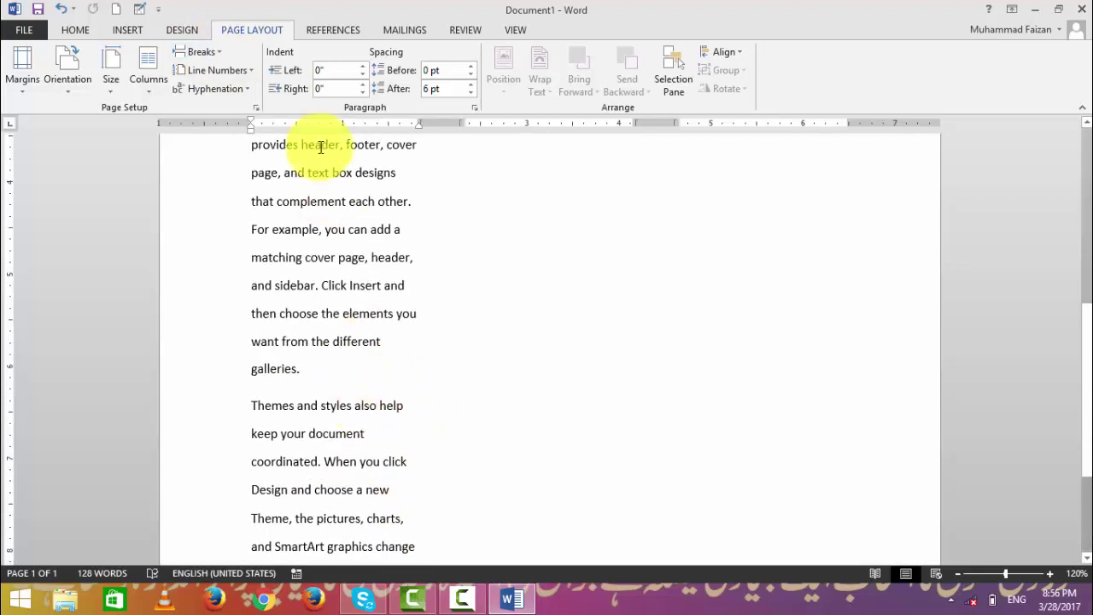
left_click(202, 52)
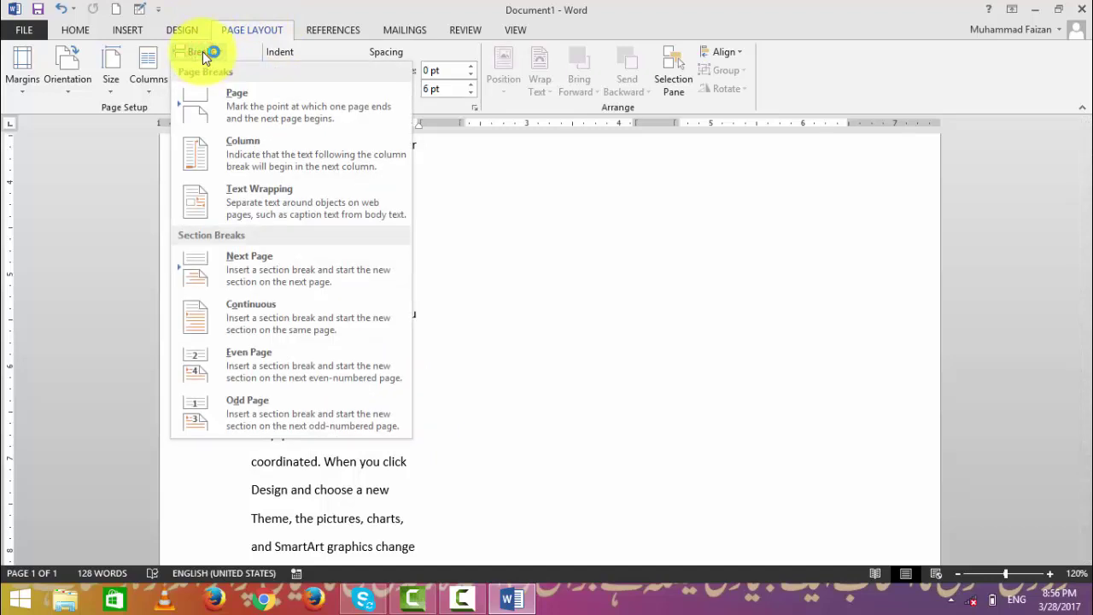
left_click(470, 462)
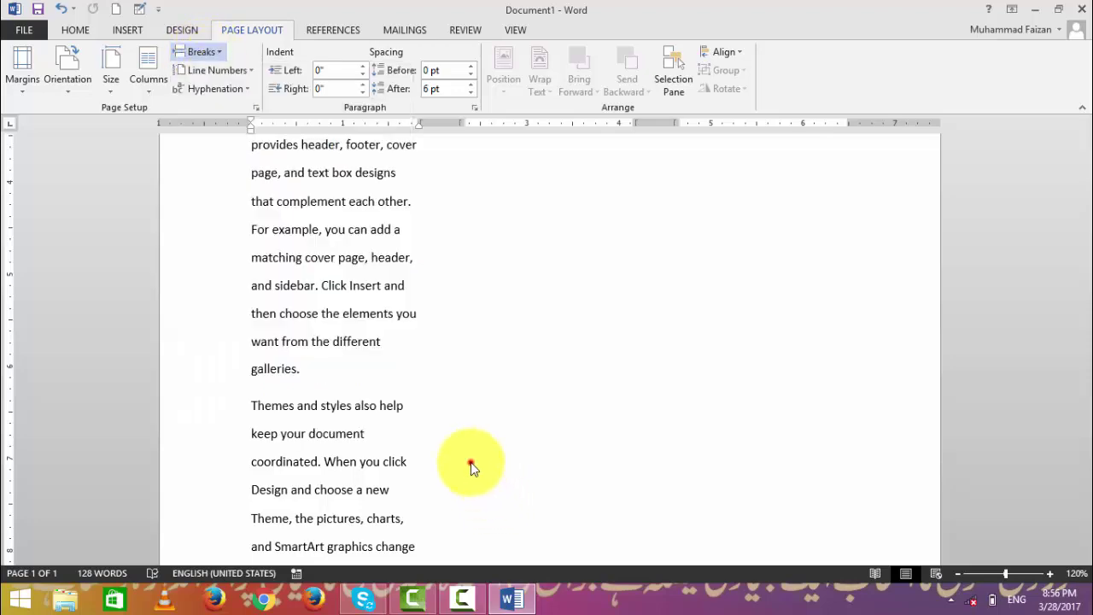
scroll(471, 463, "down", 2)
scroll(459, 398, "up", 3)
scroll(498, 341, "up", 2)
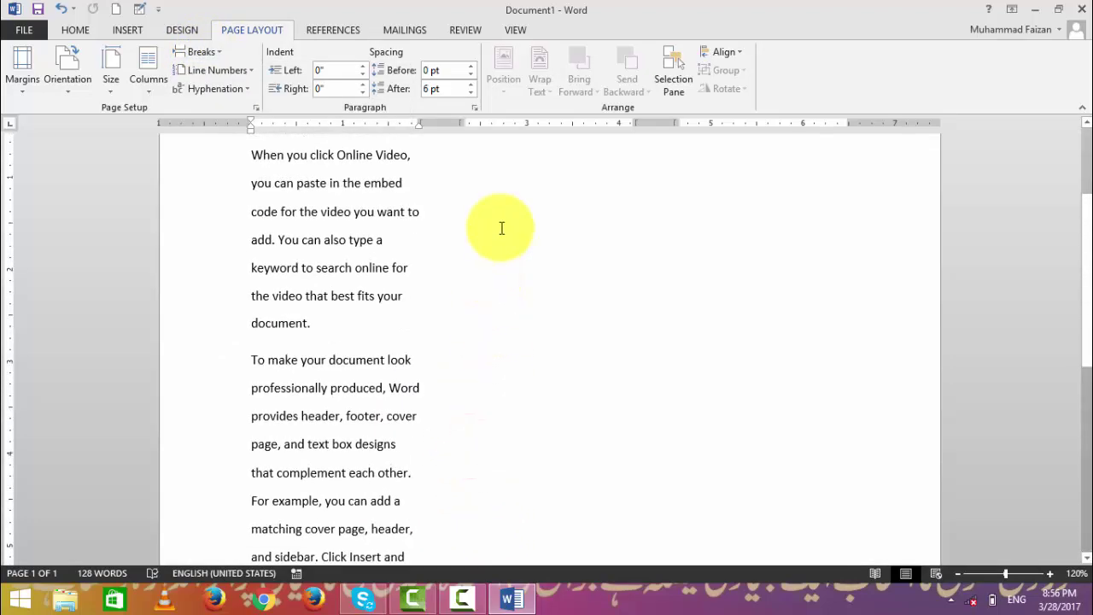
scroll(501, 230, "up", 1)
scroll(491, 210, "up", 1)
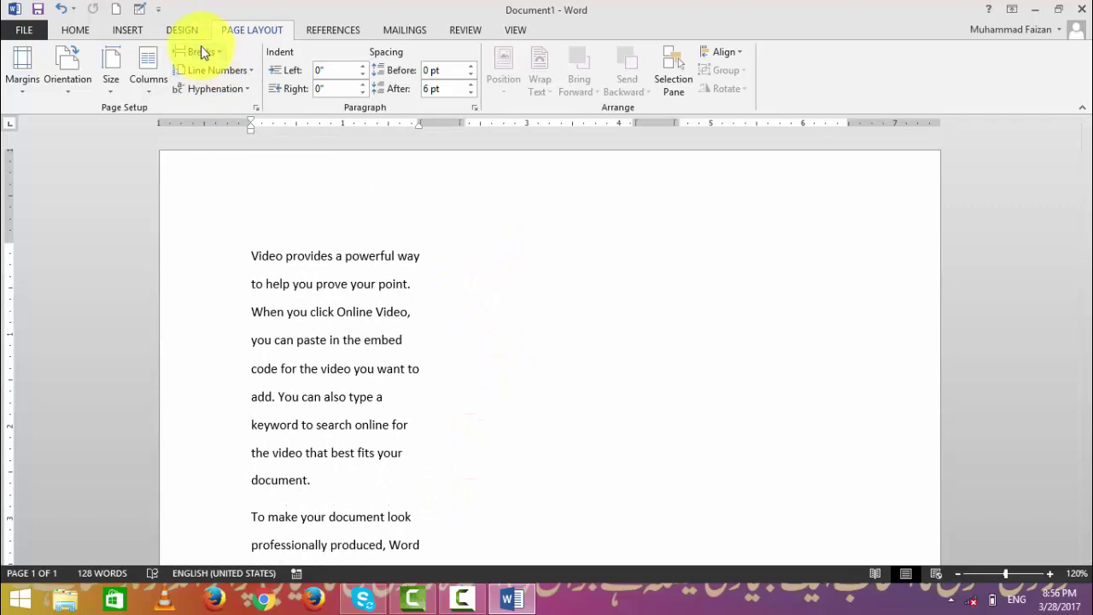
left_click(201, 46)
left_click(231, 104)
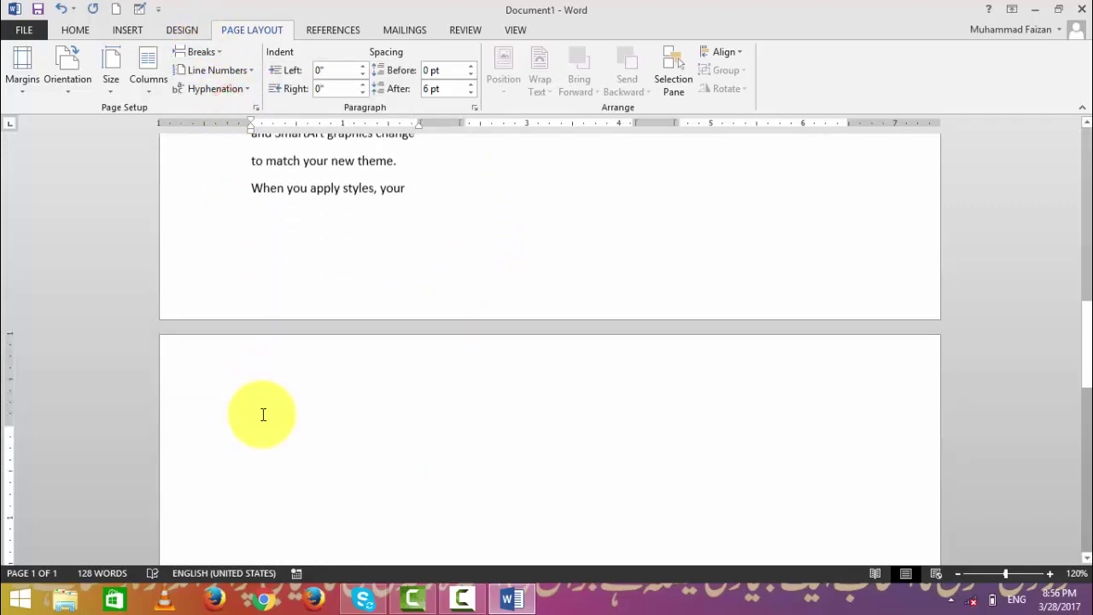
Delete the trailing lines in three selections, leaving 64 words ending 'page, and text box designs'.
left_click(129, 30)
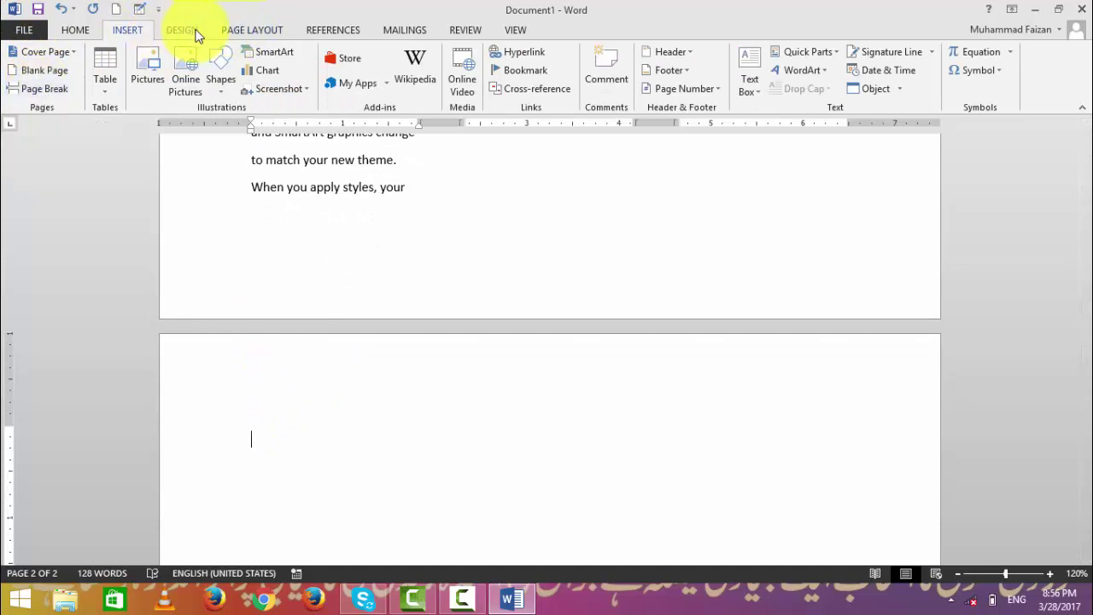
left_click(239, 30)
left_click(177, 51)
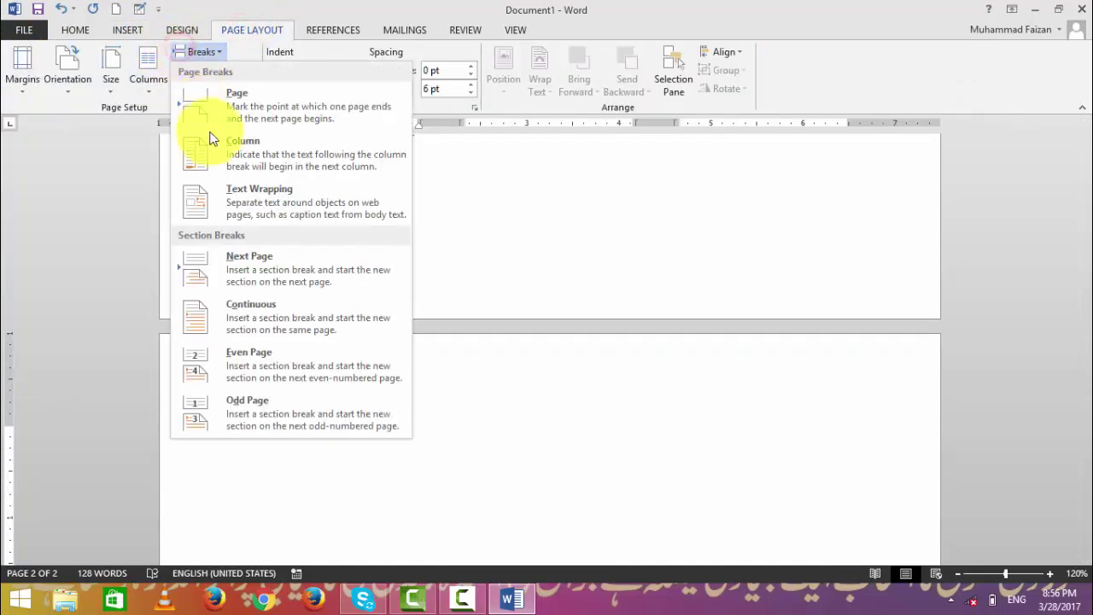
left_click(519, 222)
scroll(384, 288, "up", 3)
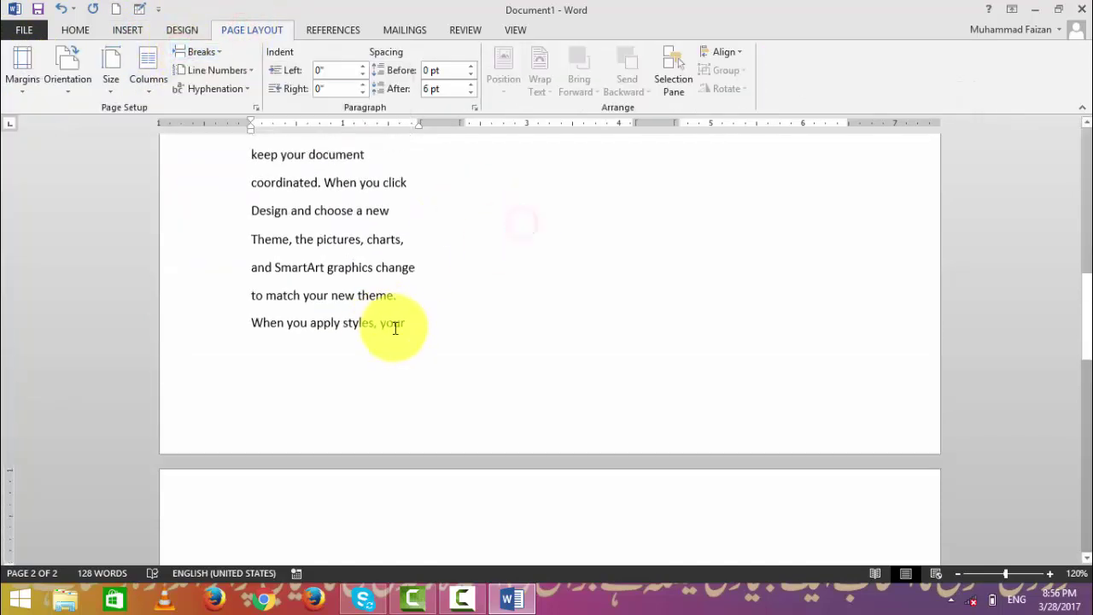
left_click_drag(211, 211, 518, 522)
key("Delete")
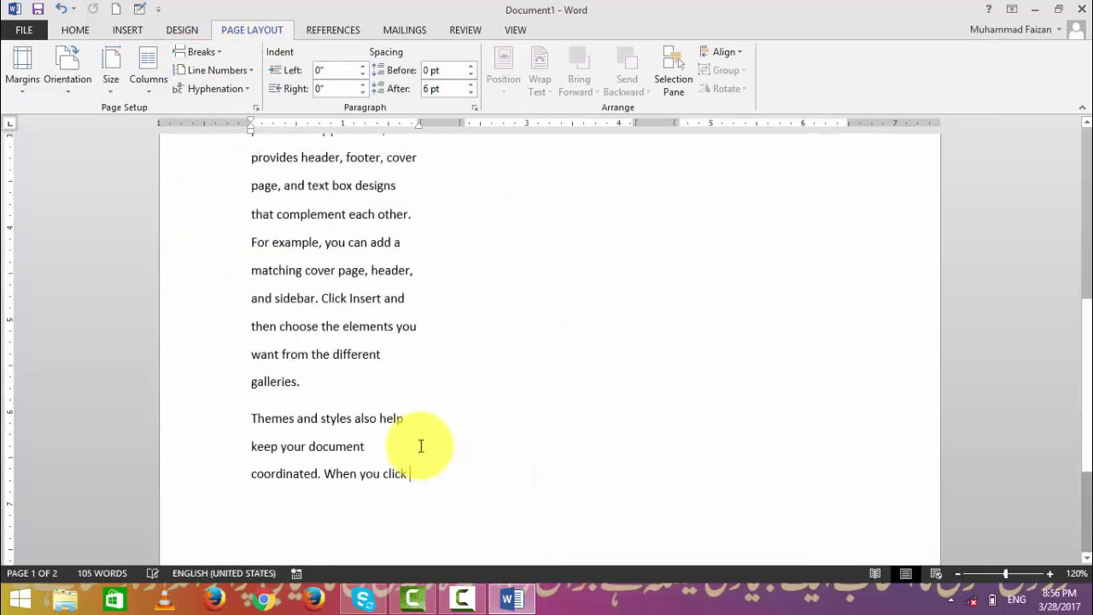
left_click_drag(256, 389, 379, 509)
key("Delete")
left_click_drag(273, 282, 422, 456)
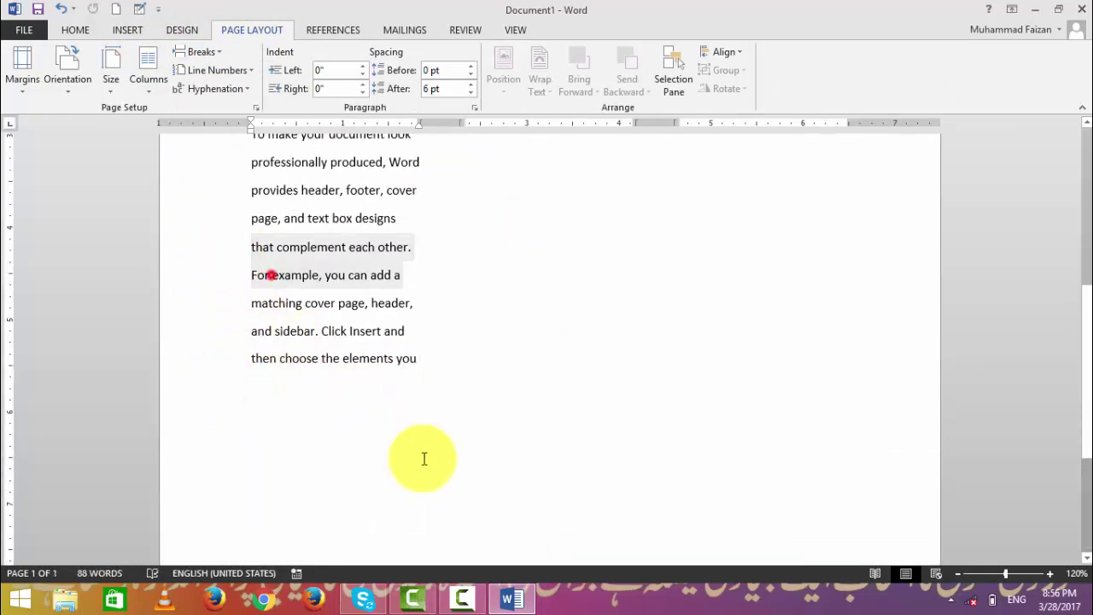
key("Delete")
scroll(356, 390, "up", 3)
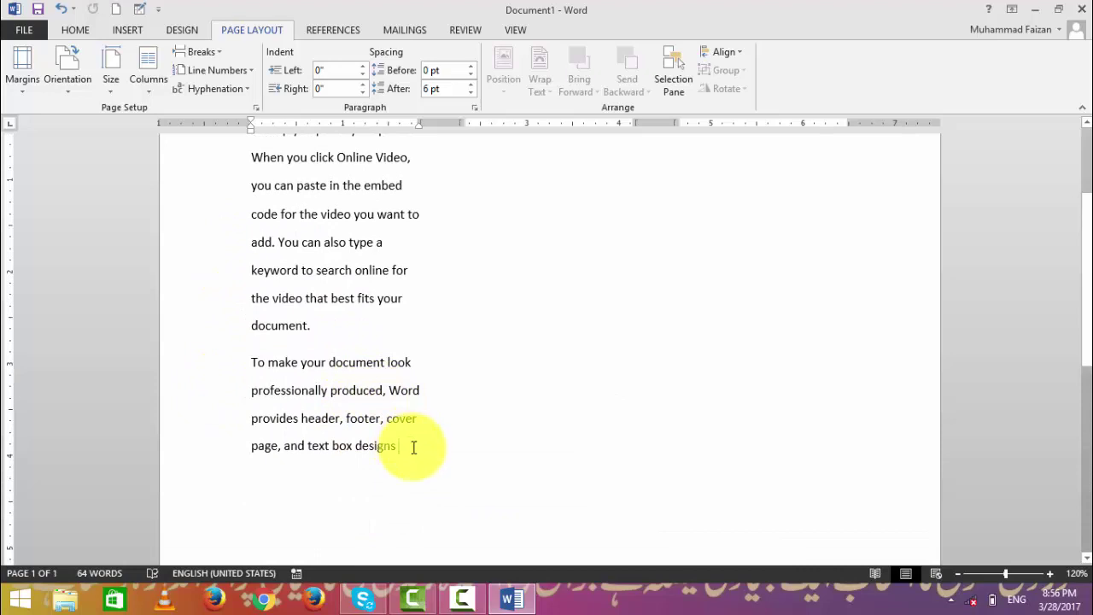
scroll(413, 447, "up", 3)
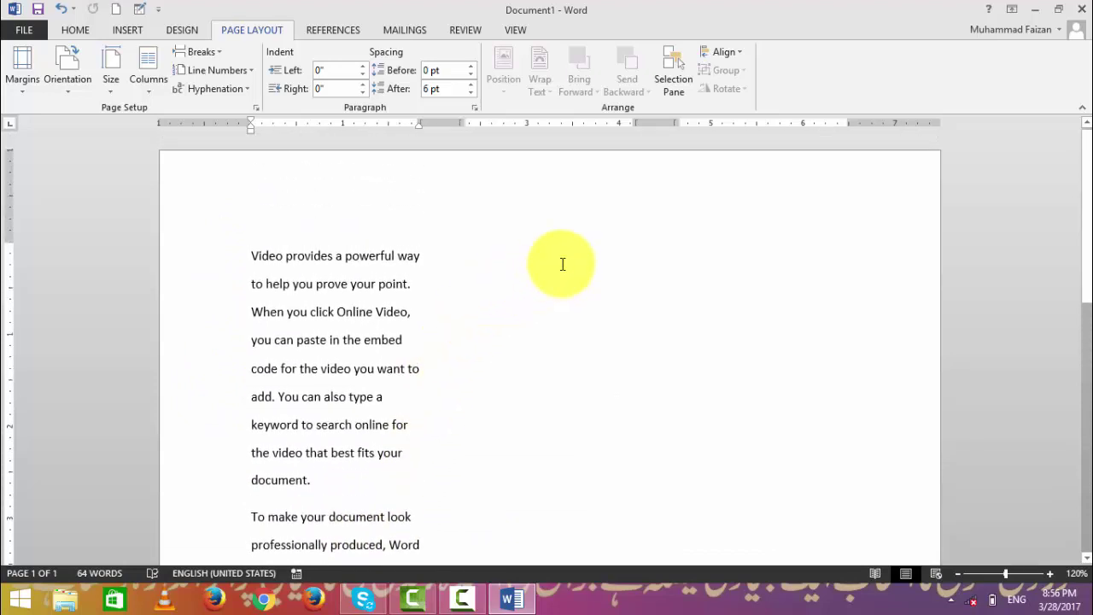
Insert a column break, undo a test string typed in column two, and open Run.
left_click(204, 54)
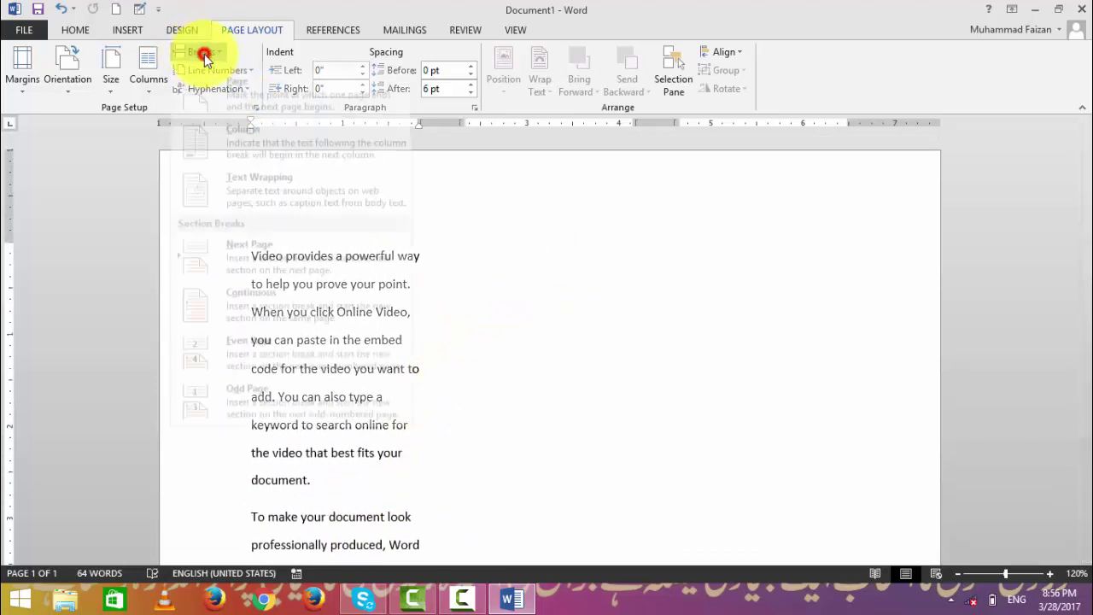
left_click(230, 162)
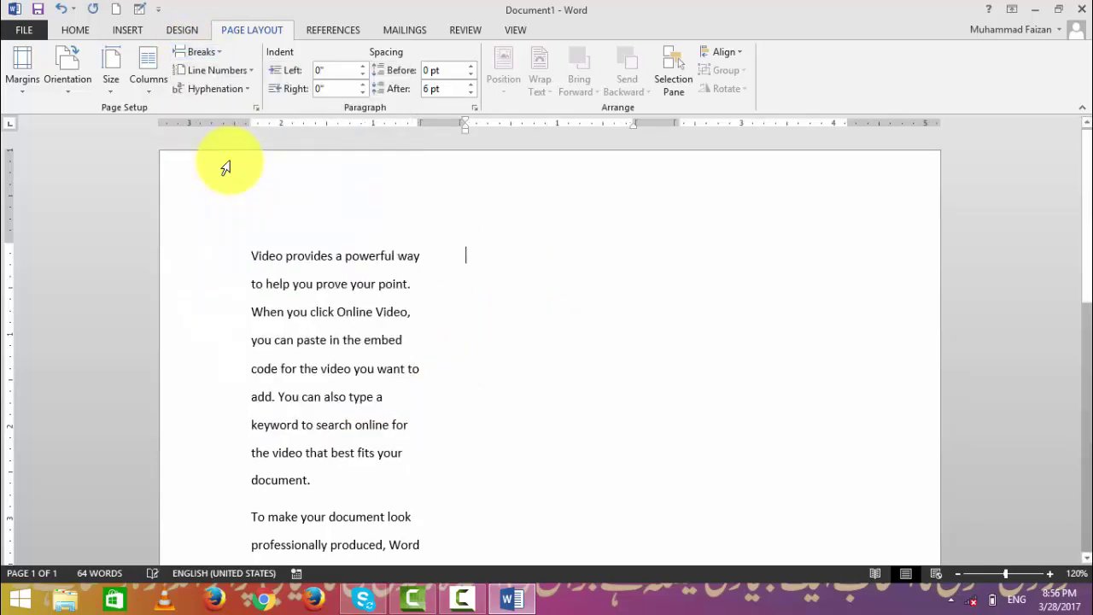
type("refdgsdfgdf")
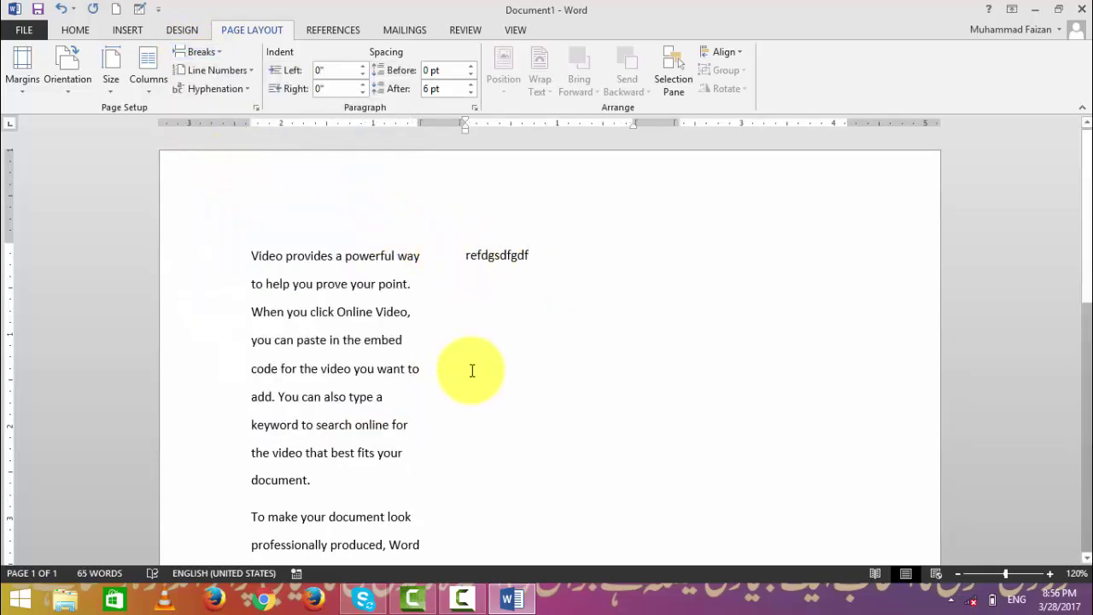
scroll(470, 371, "down", 5)
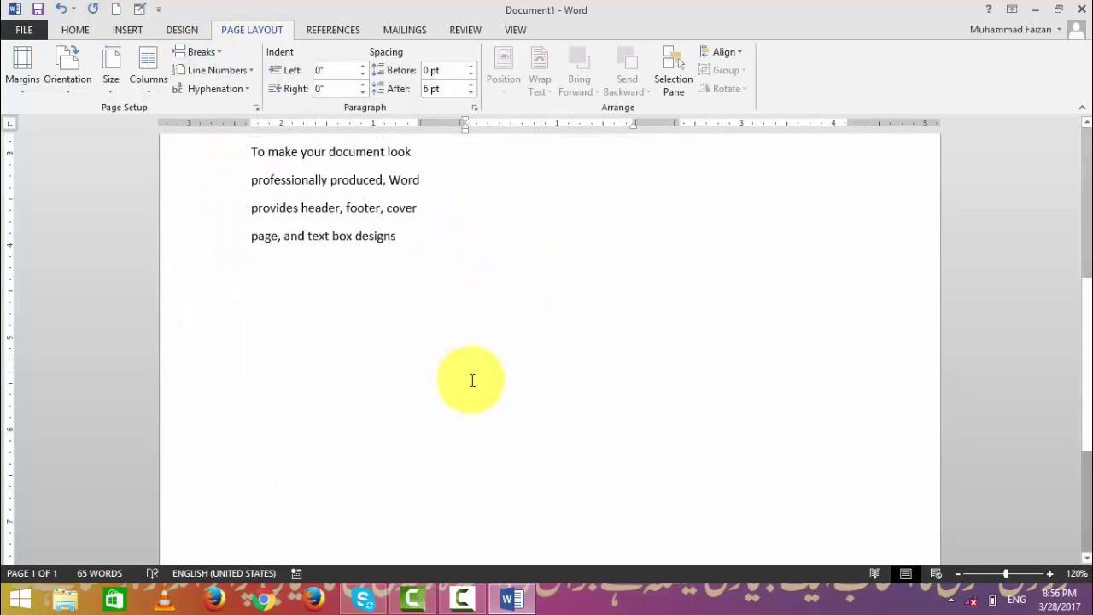
key("ctrl+z")
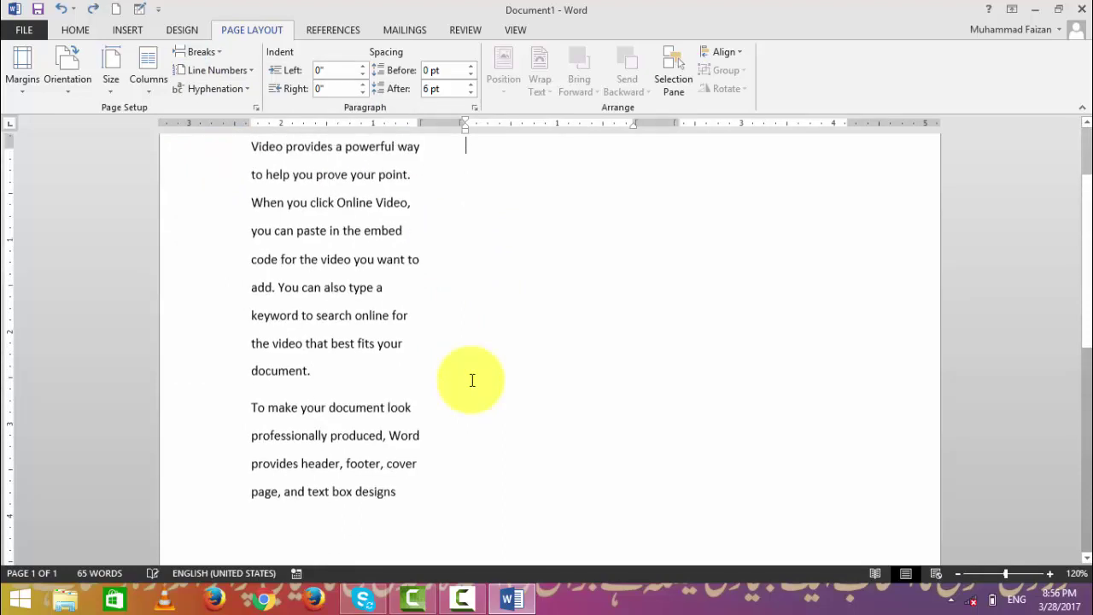
left_click(190, 50)
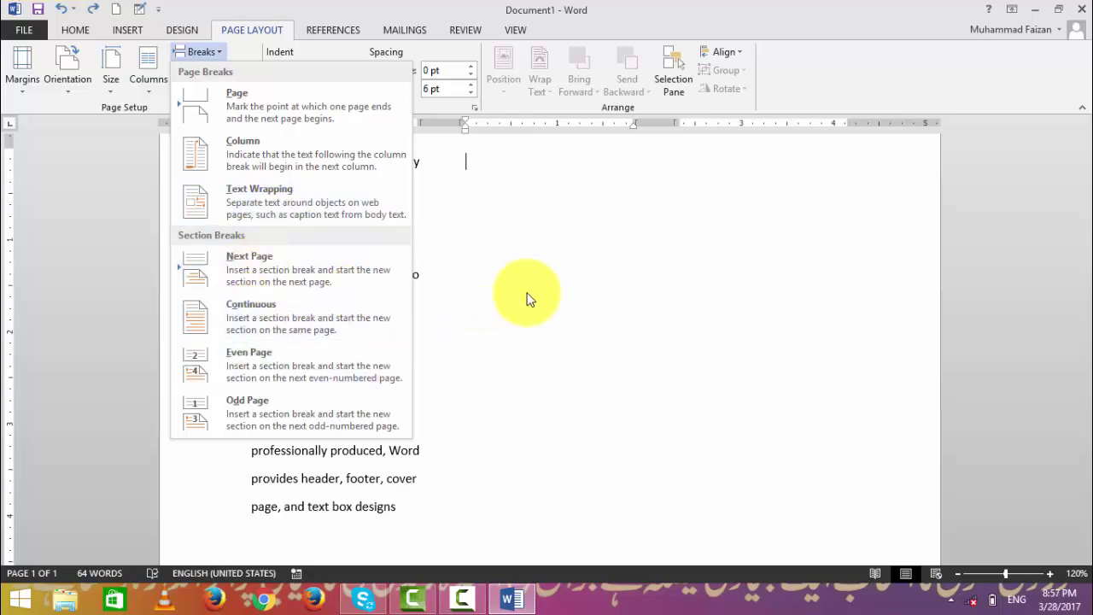
key("super+r")
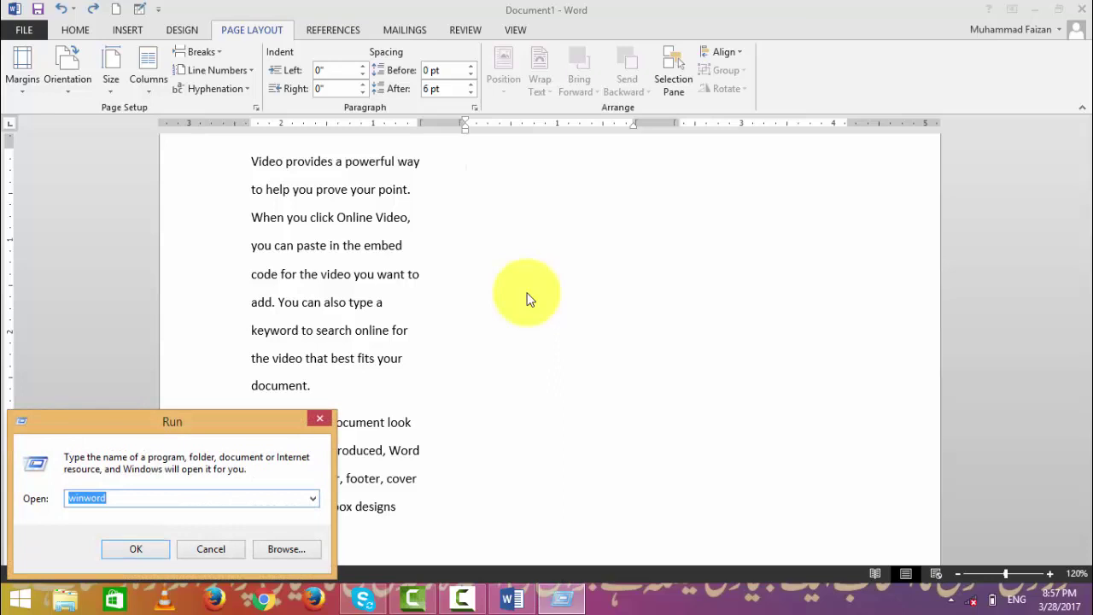
Launch Notepad and type '1. Text Wrapping' and '2. Enter' on separate lines.
key("Down")
key("Return")
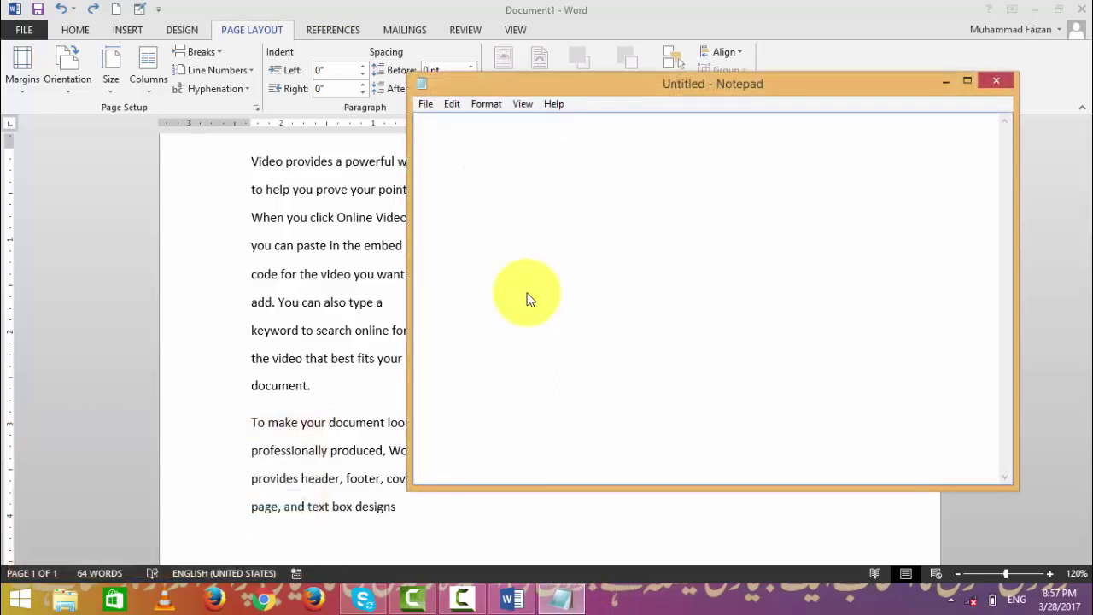
type("1. ")
type("Text W")
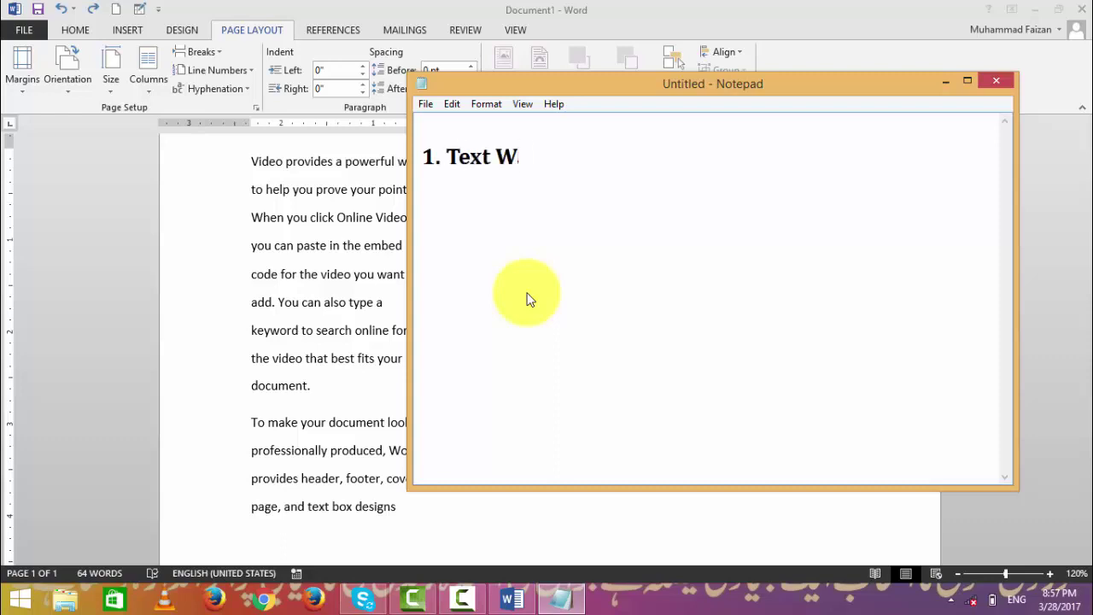
type("rappi")
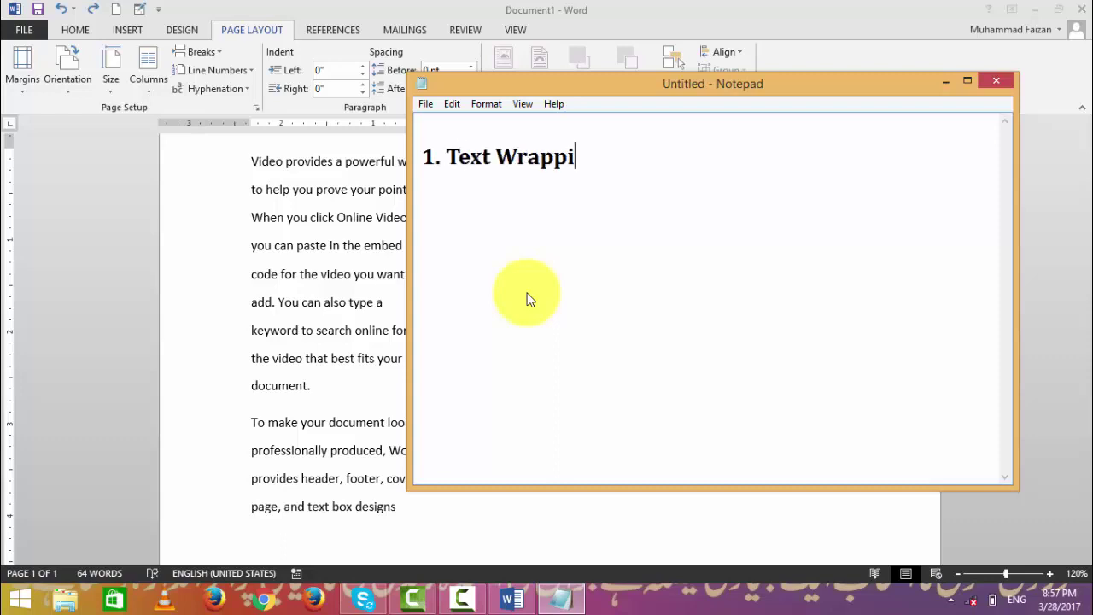
type("ng")
key("Return")
key("BackSpace")
key("BackSpace")
type("2")
type(". Enter")
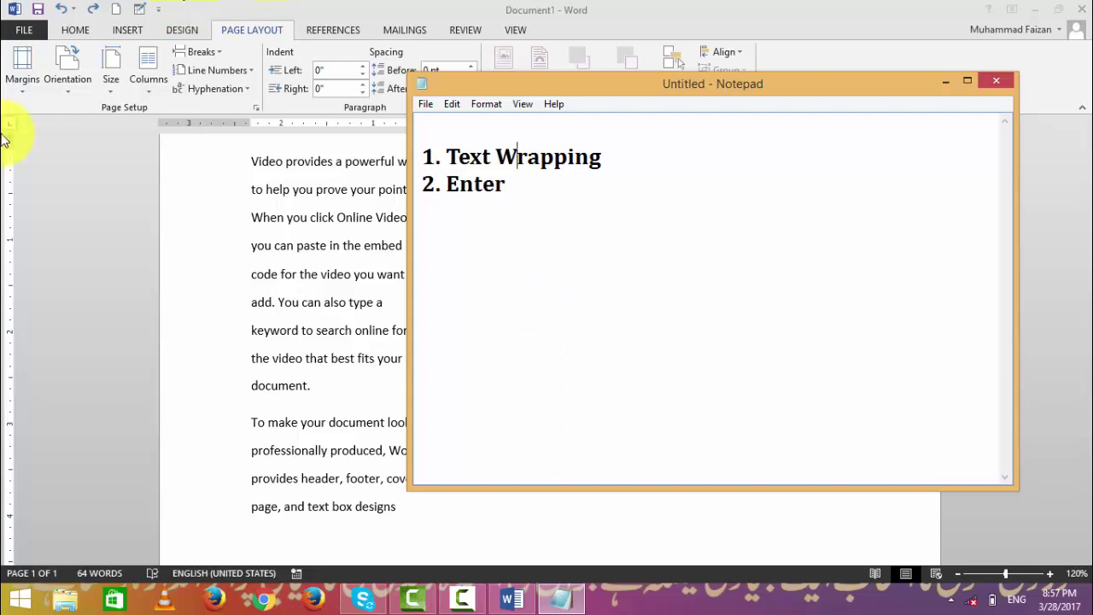
left_click(186, 53)
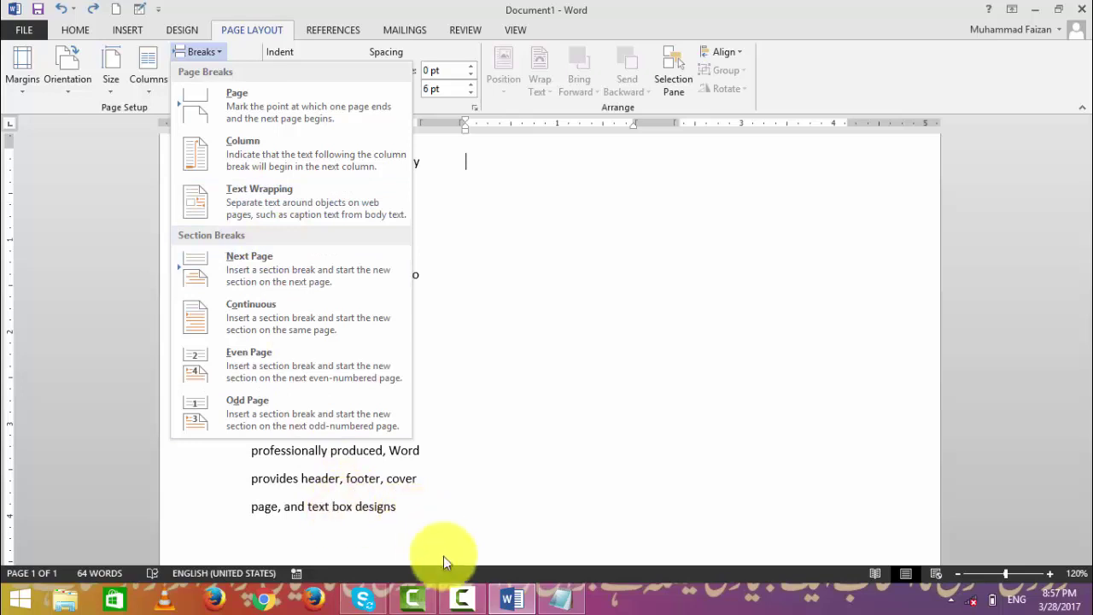
Add 'Line Break' beside Text Wrapping and 'Paragraph Break' beside Enter in the note.
left_click(559, 598)
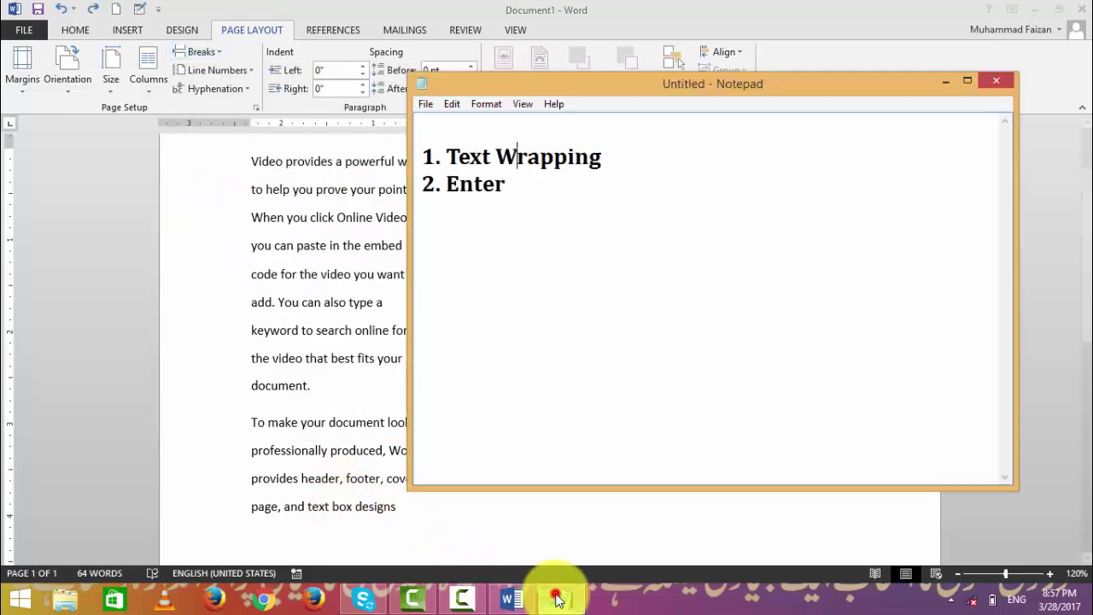
left_click(602, 157)
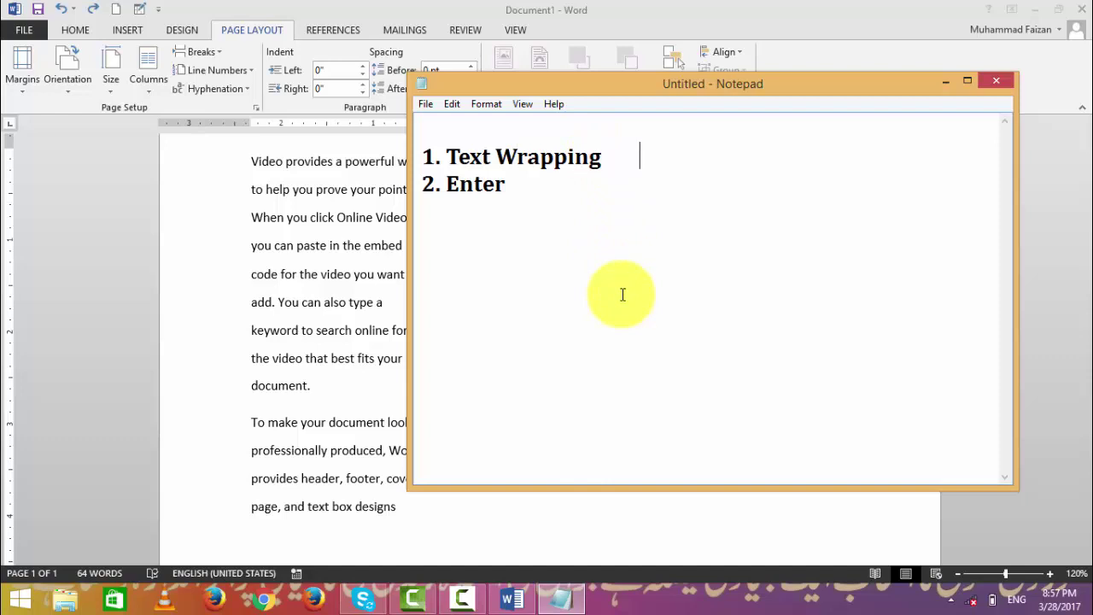
type("f")
key("BackSpace")
type("Line")
type(" Break")
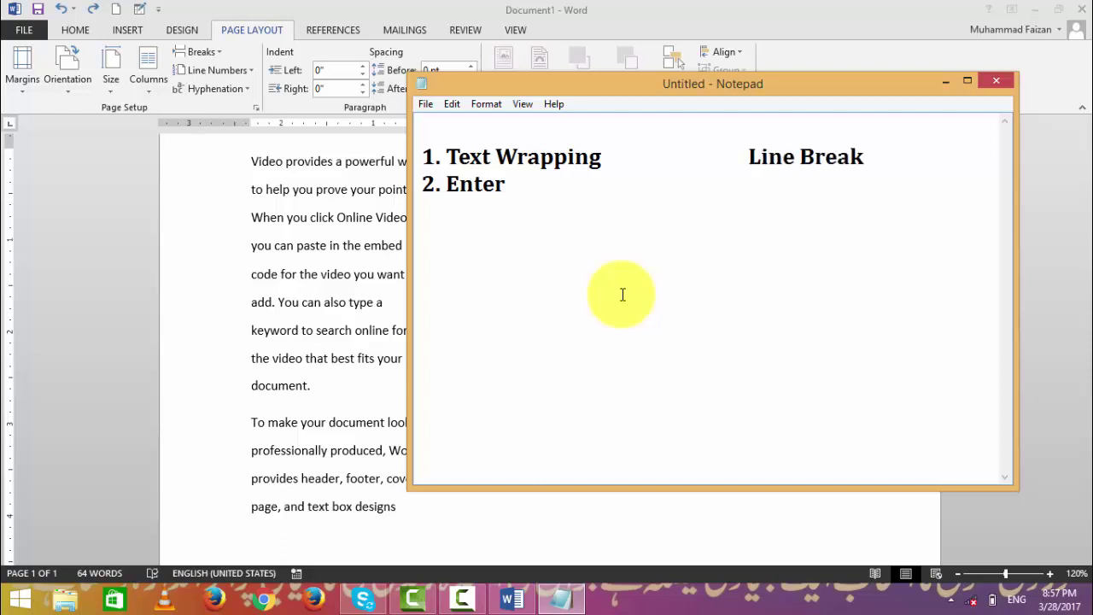
key("Down")
key("Tab")
key("Tab")
key("Tab")
type("Para")
type("graph")
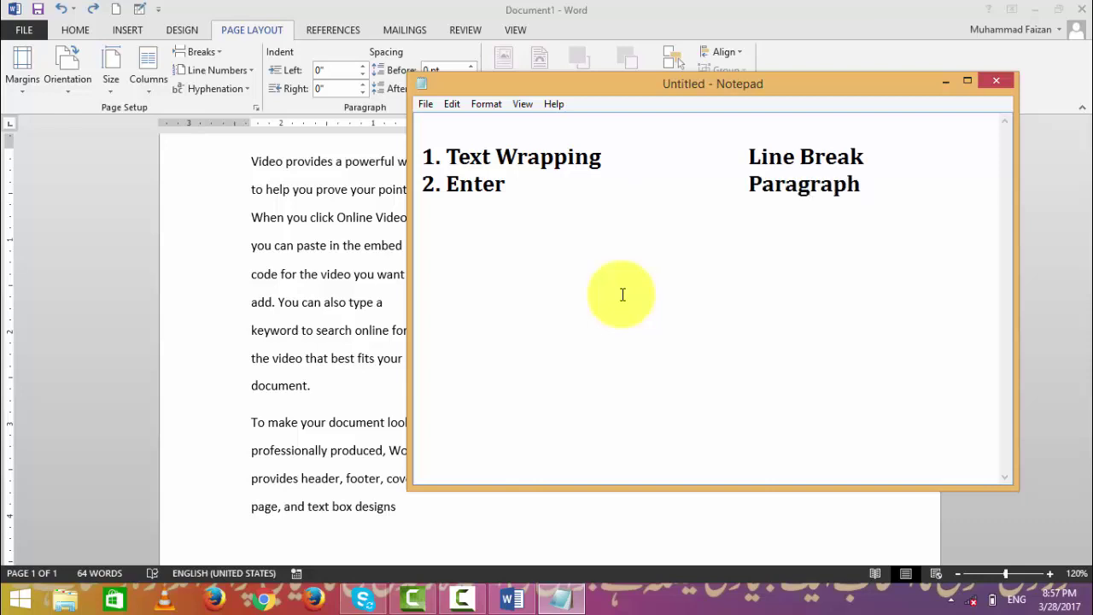
type(" Break")
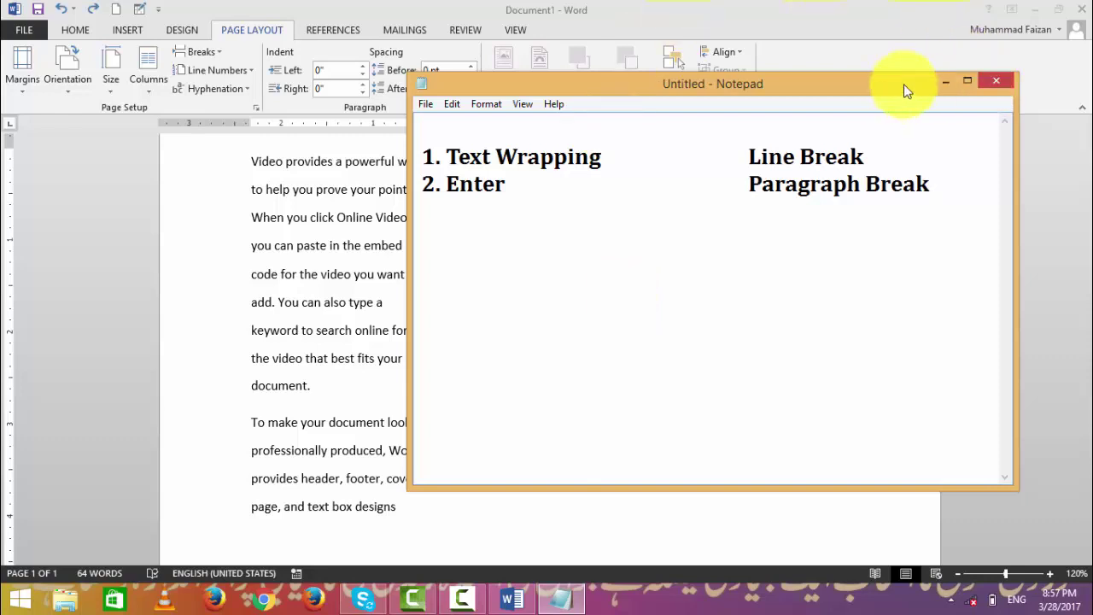
Close the current Word document without saving its changes.
left_click(943, 81)
left_click(403, 278)
scroll(444, 320, "up", 2)
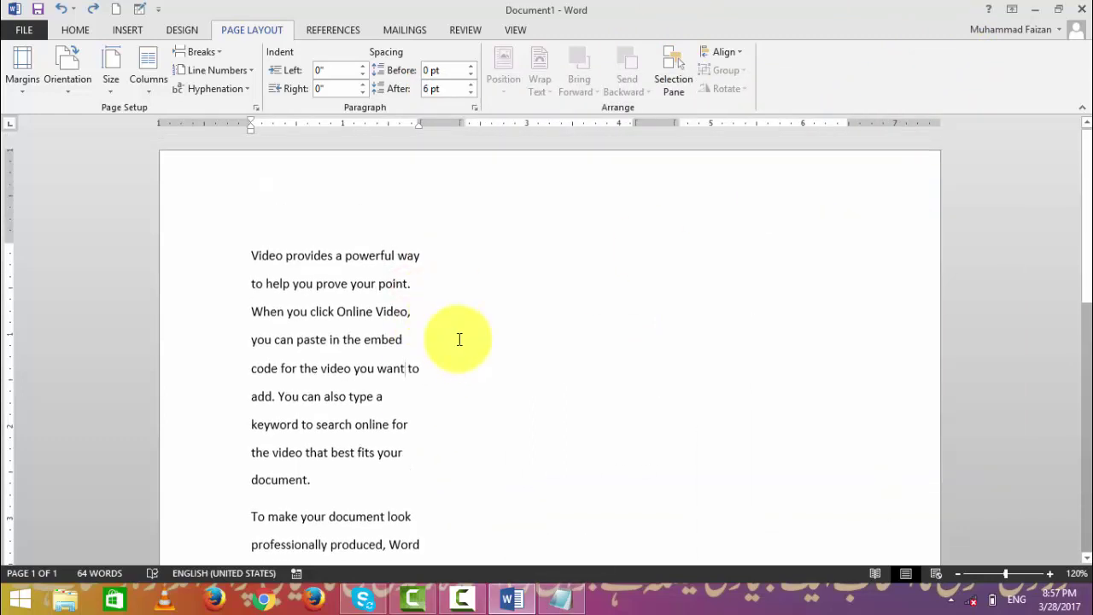
key("ctrl+a")
key("ctrl+w")
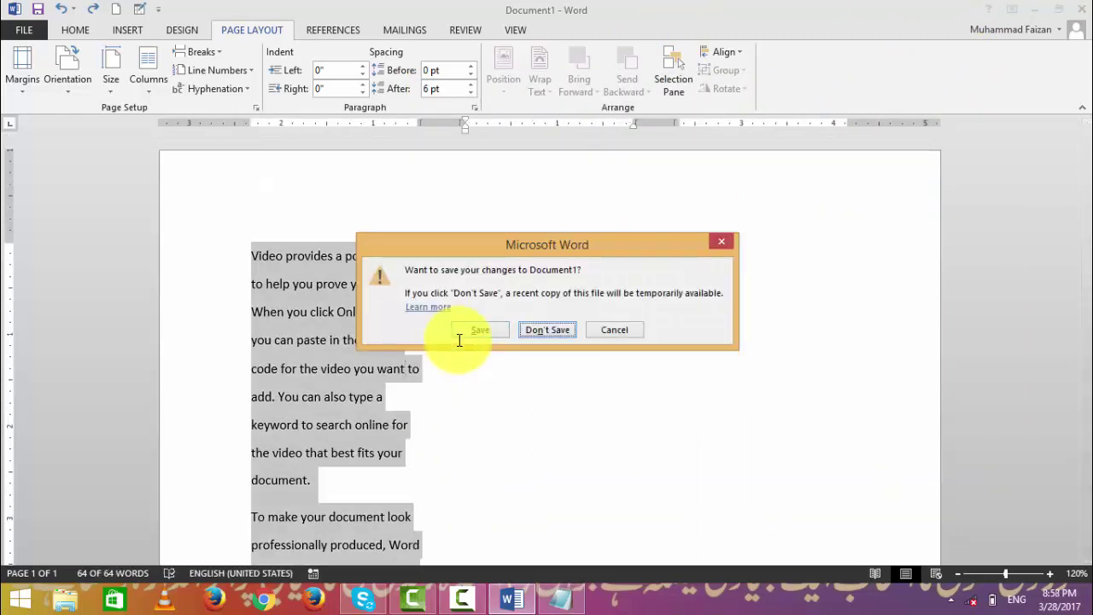
key("n")
Create a new document and type 'This is a good boy.' and 'That is a good boy.'.
key("ctrl+n")
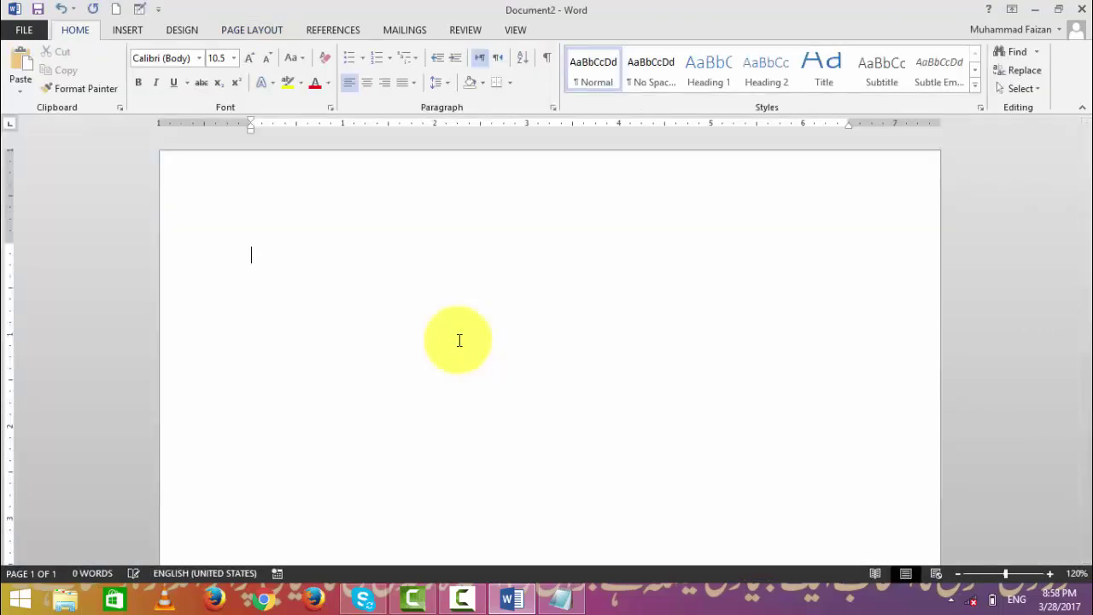
type("this is a")
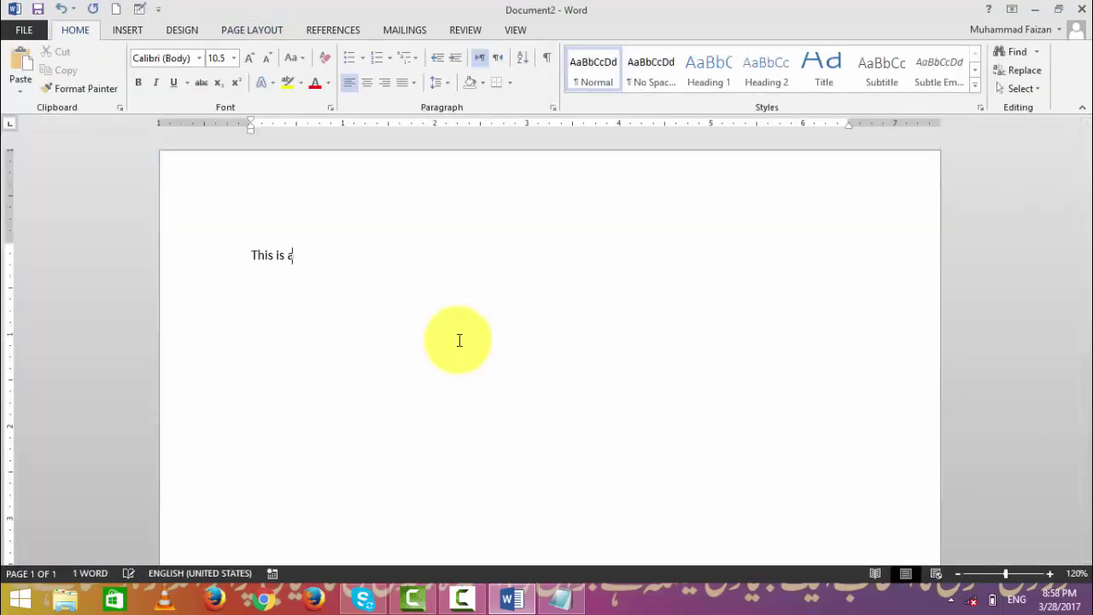
type("b")
key("BackSpace")
type("boo")
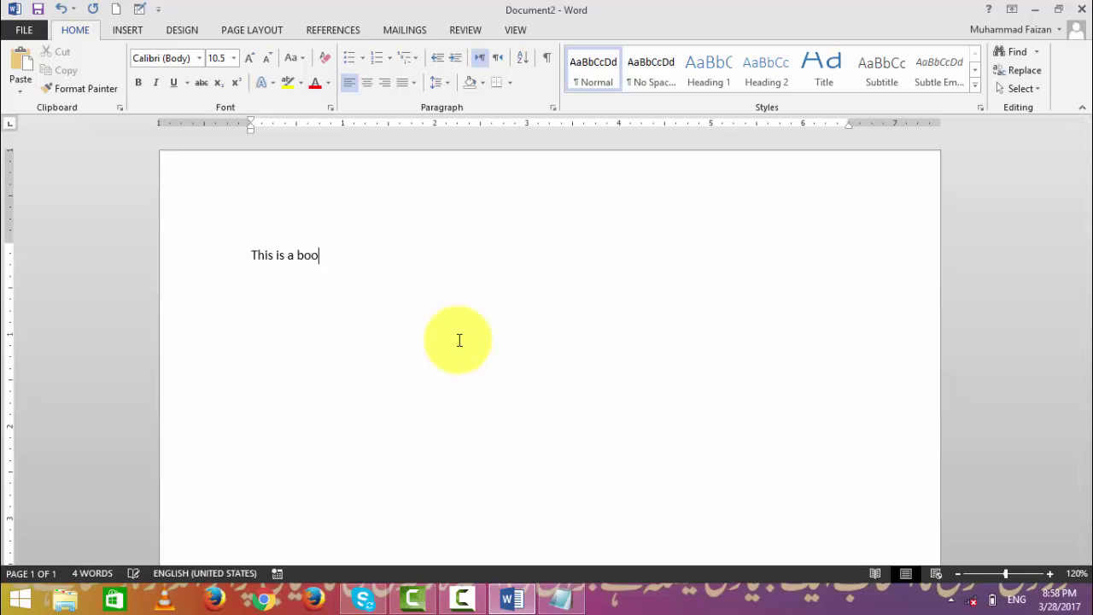
key("BackSpace")
key("BackSpace")
key("BackSpace")
type("good boy")
type(".")
type("that is ")
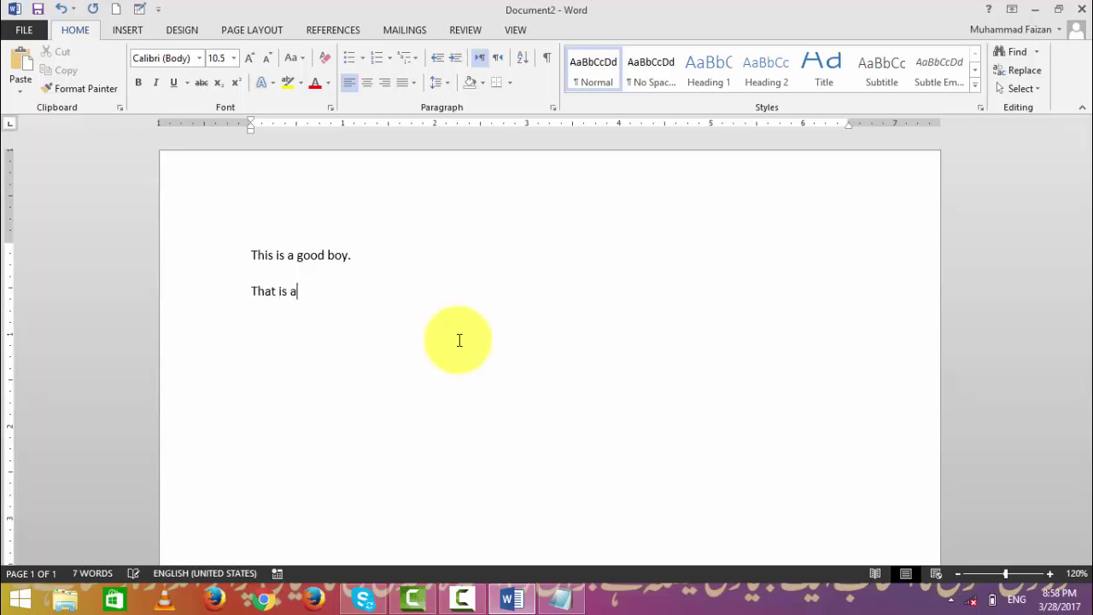
type(" boo")
type("good b")
type("oy.")
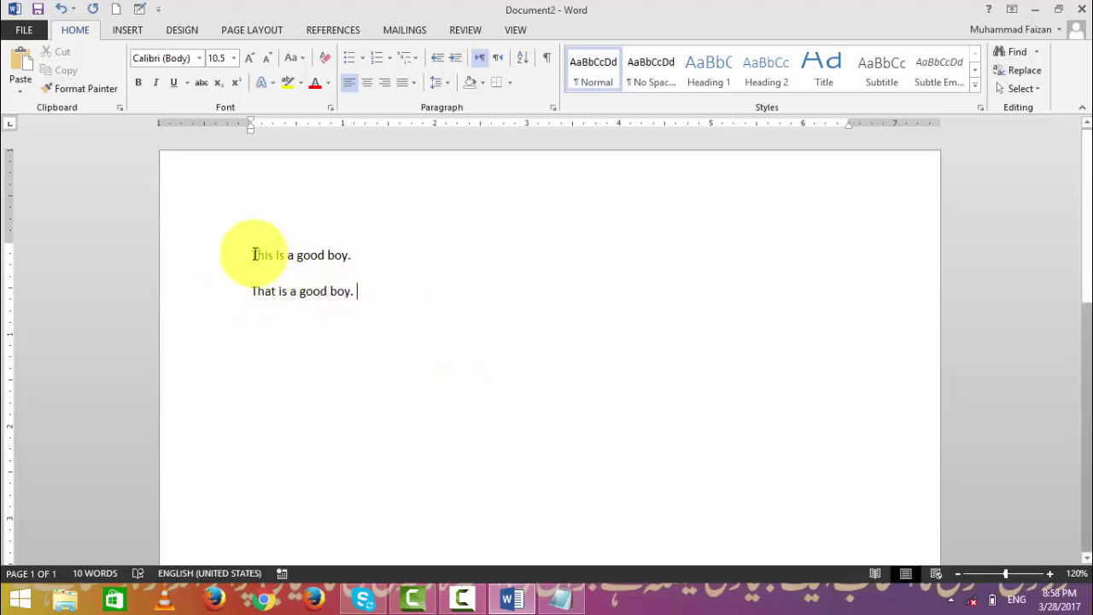
left_click_drag(253, 254, 357, 271)
left_click(357, 266)
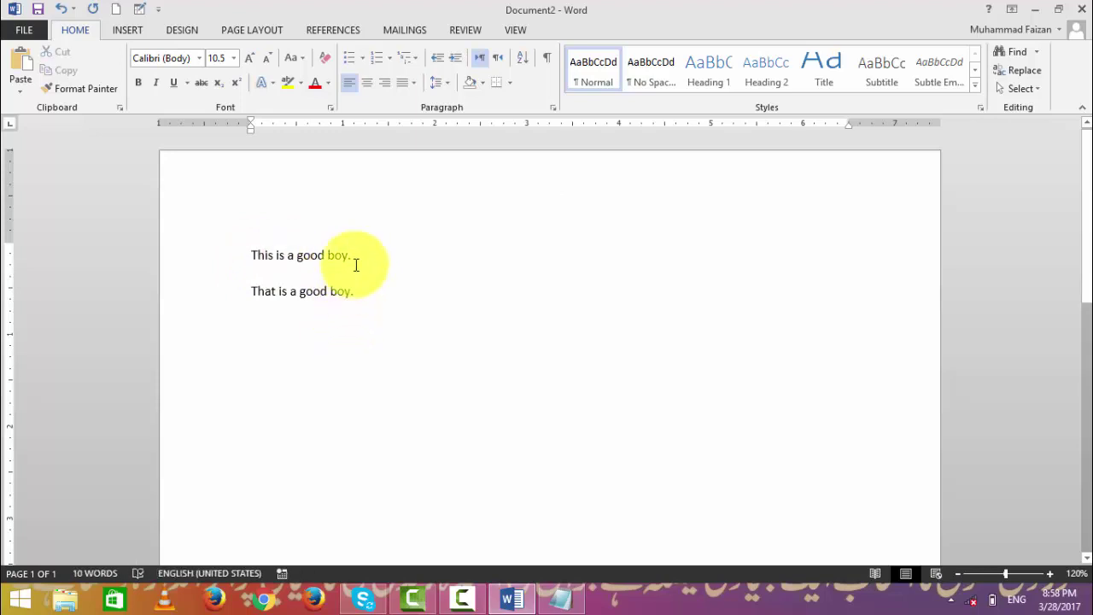
left_click(251, 29)
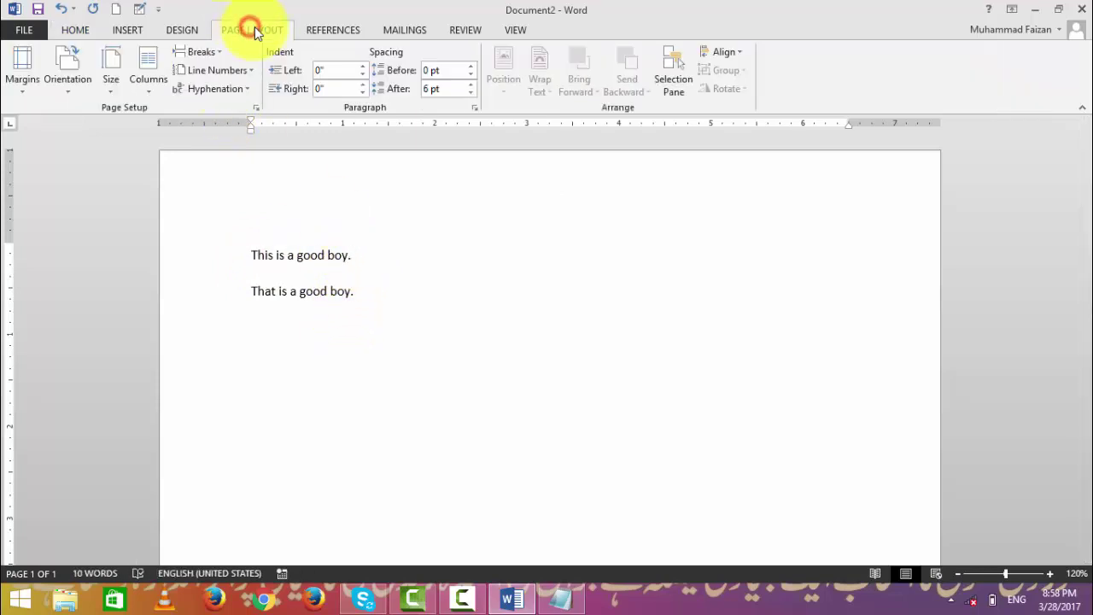
left_click(198, 51)
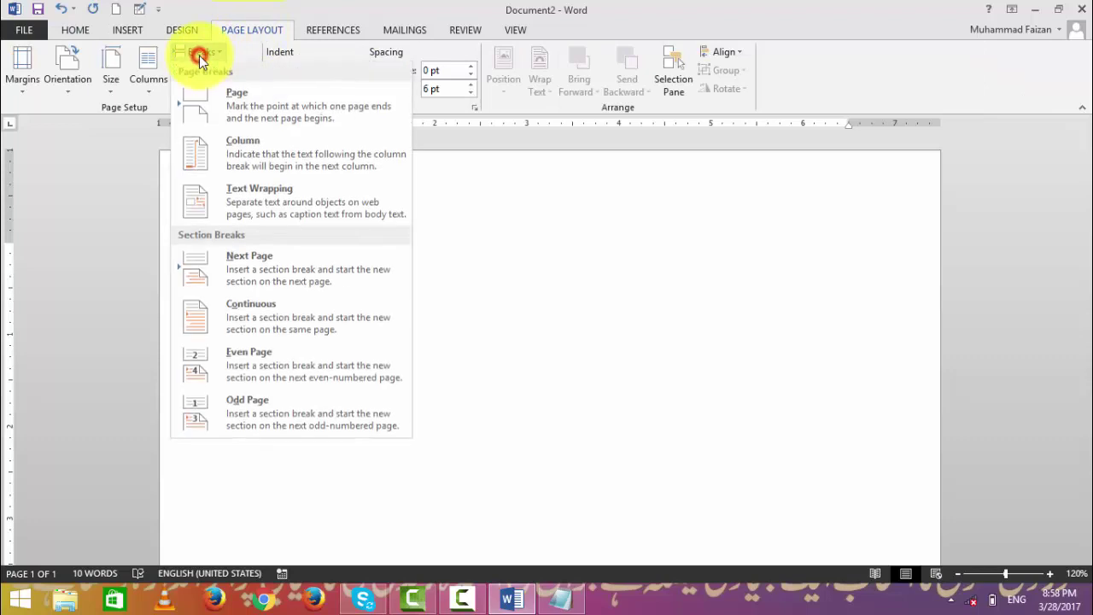
left_click(244, 203)
type("fsdf")
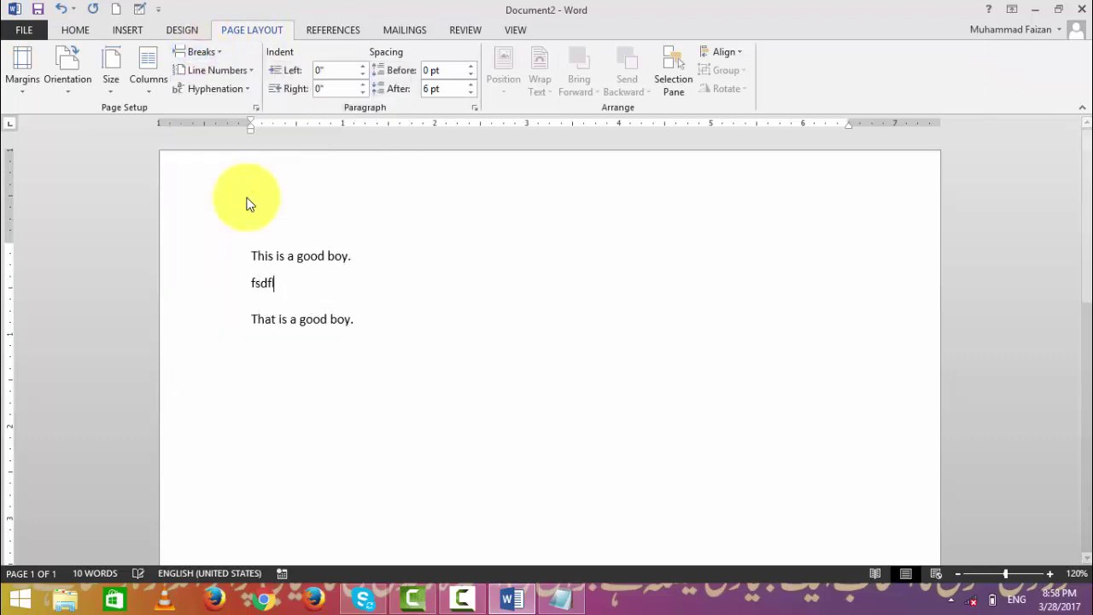
type("lsadfsadjflasdfasldfsadfsafsaf")
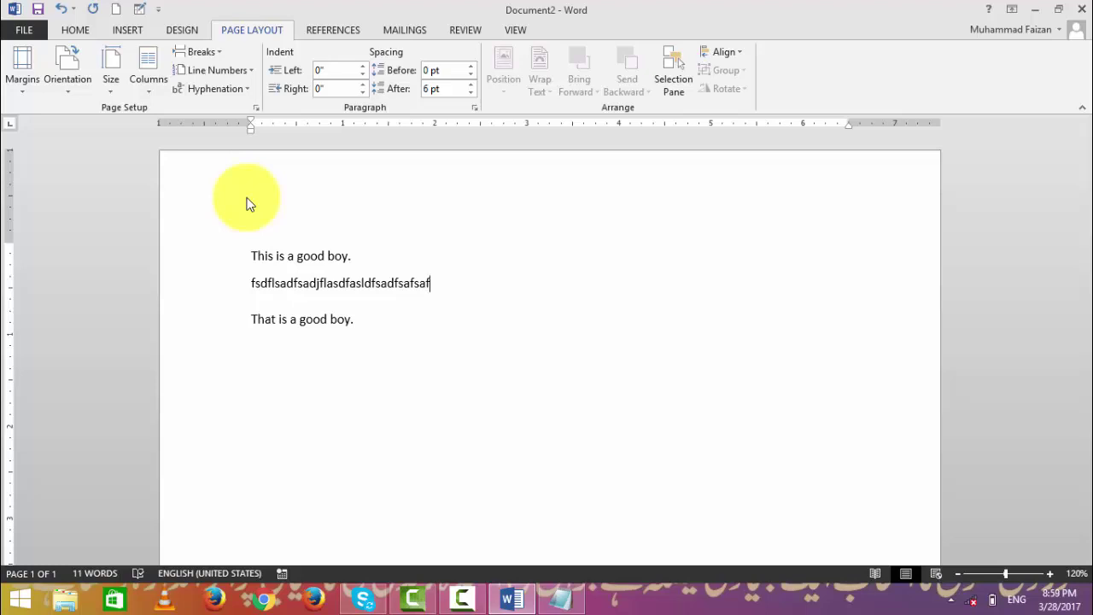
key("ctrl+z")
key("ctrl+z")
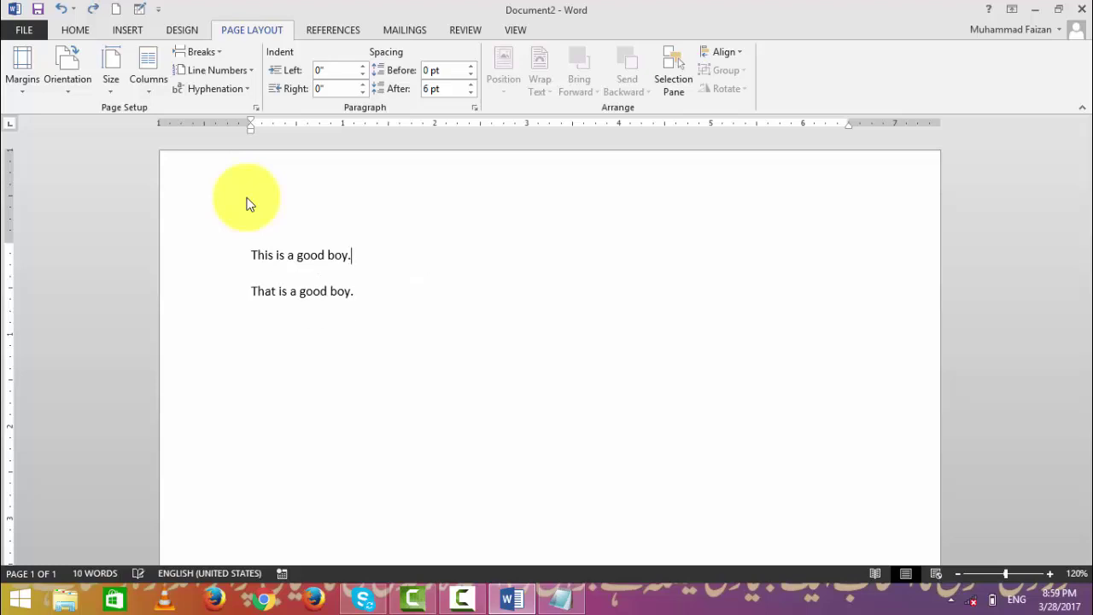
Insert a Next Page section break, then a Continuous section break, moving the second sentence to page two.
left_click(196, 52)
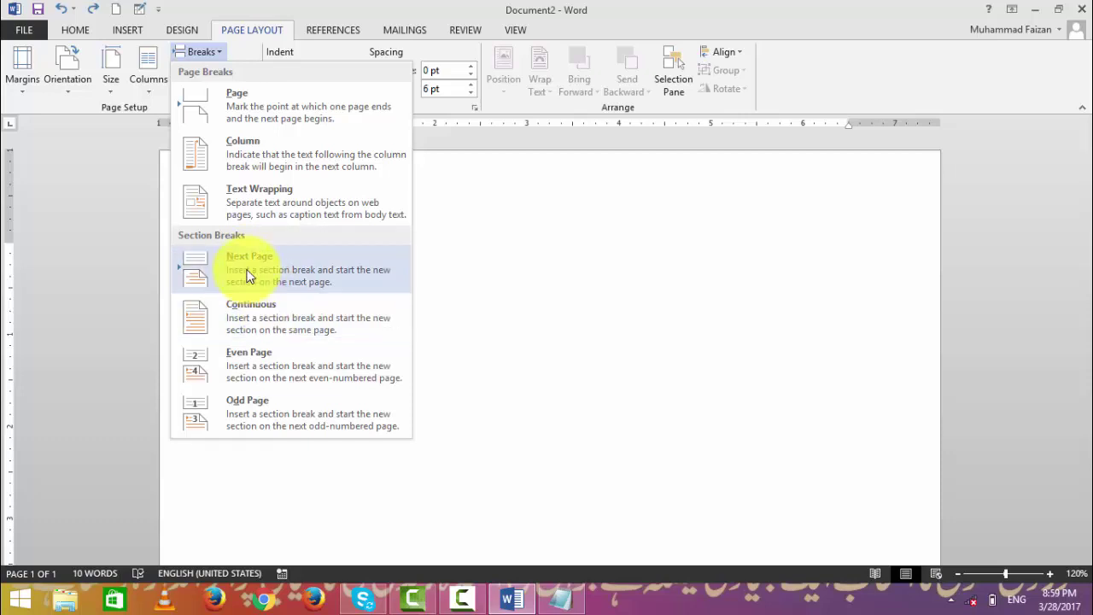
left_click(264, 266)
left_click(205, 52)
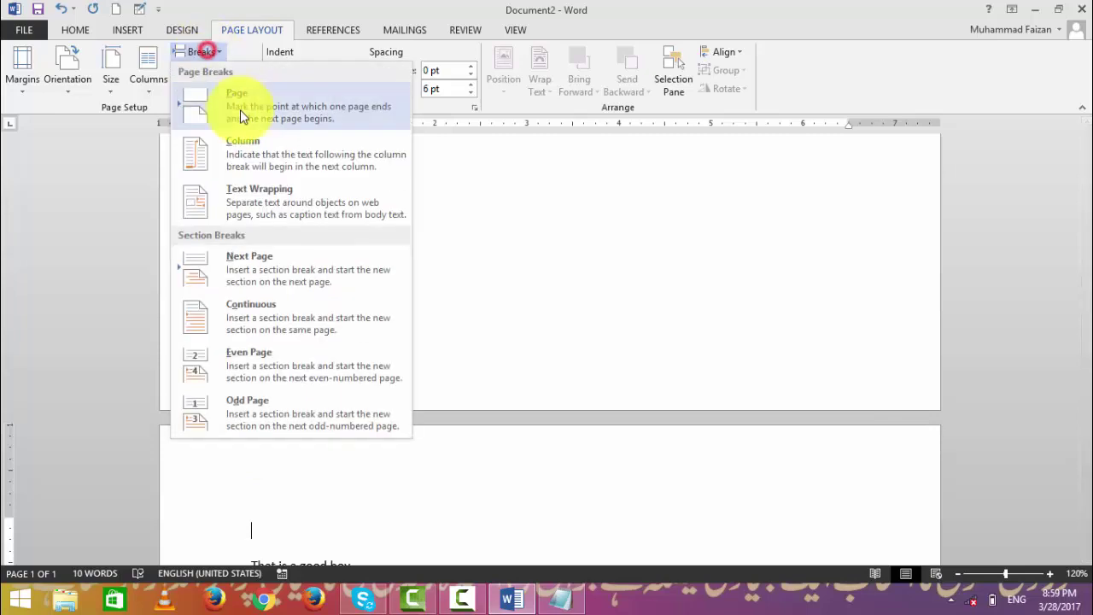
left_click(281, 318)
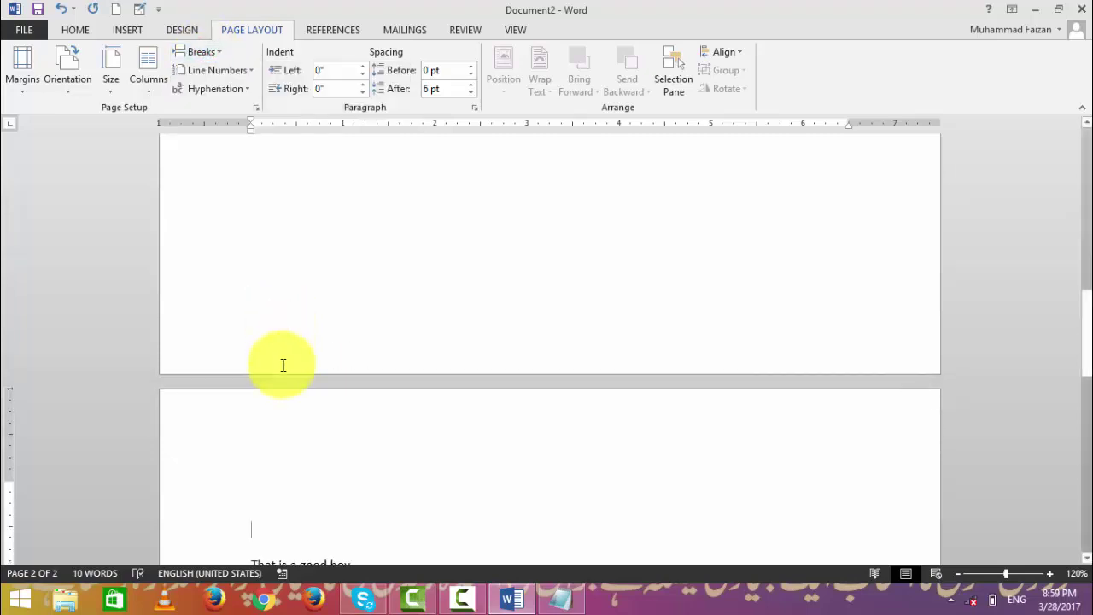
scroll(300, 447, "down", 3)
scroll(293, 202, "down", 3)
scroll(305, 245, "up", 3)
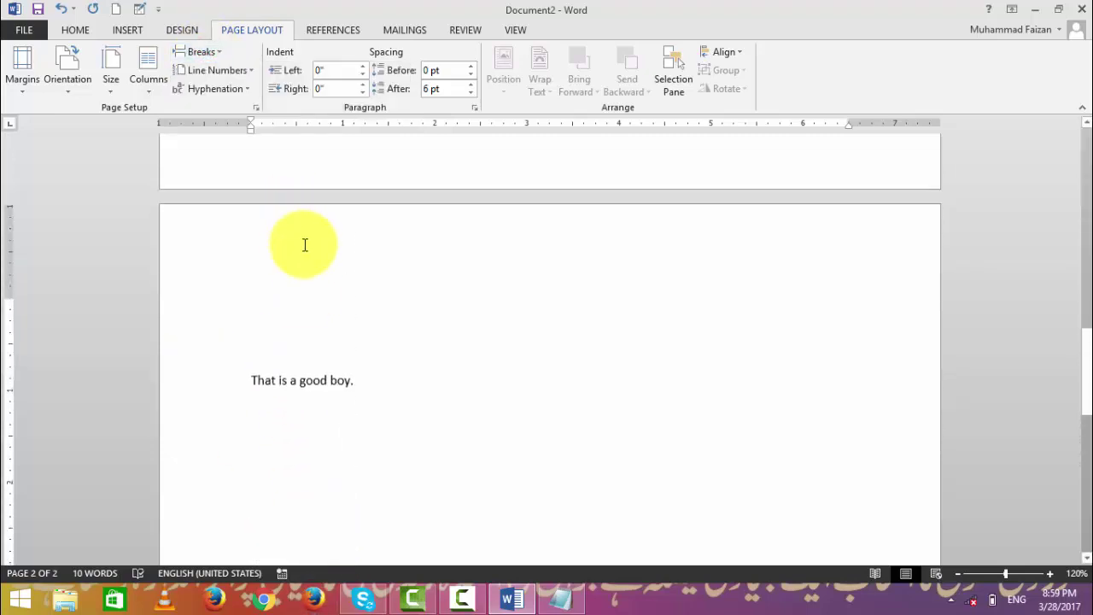
scroll(305, 245, "up", 2)
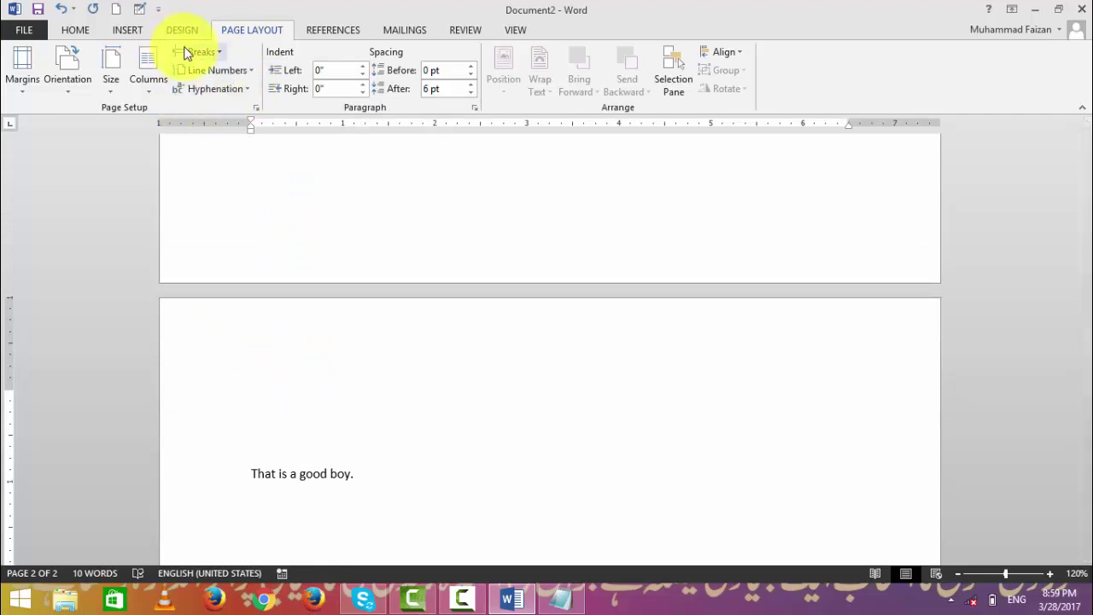
Insert Even Page and Odd Page section breaks from the Breaks list.
left_click(188, 51)
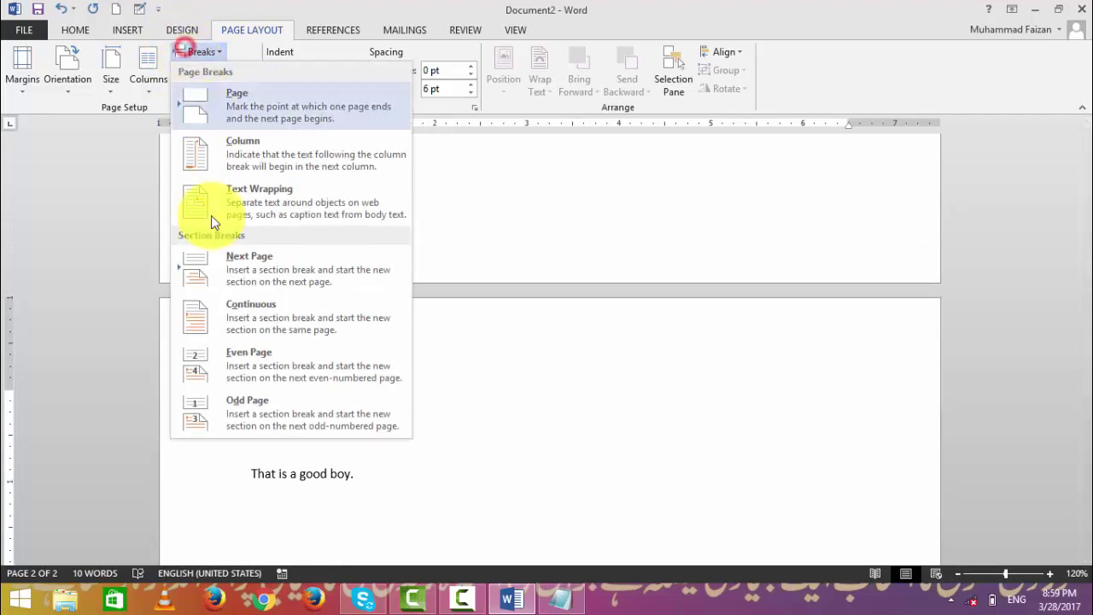
left_click(249, 372)
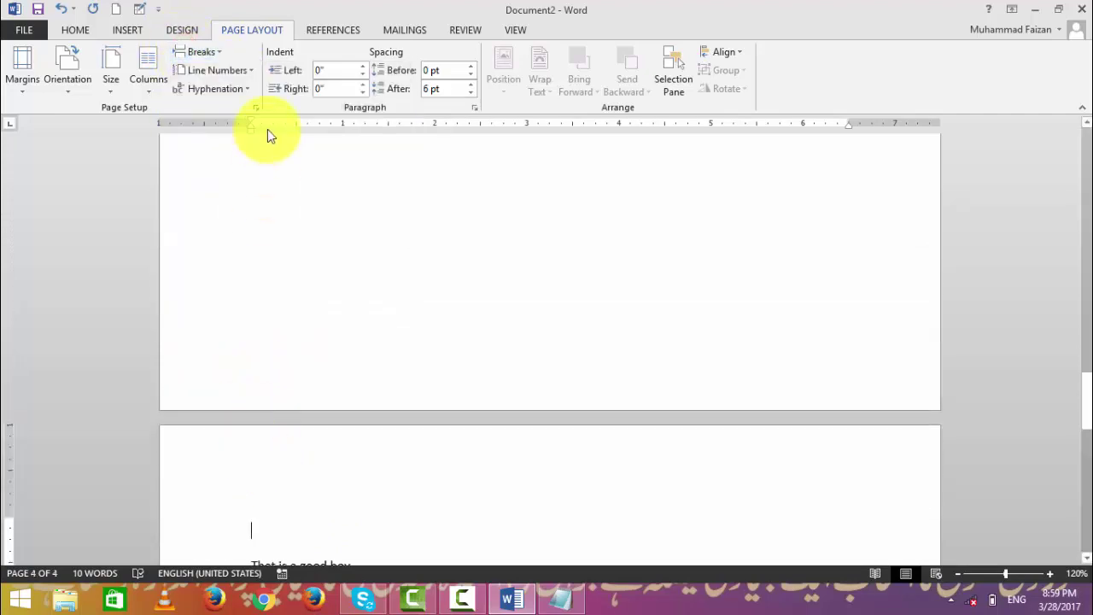
left_click(207, 53)
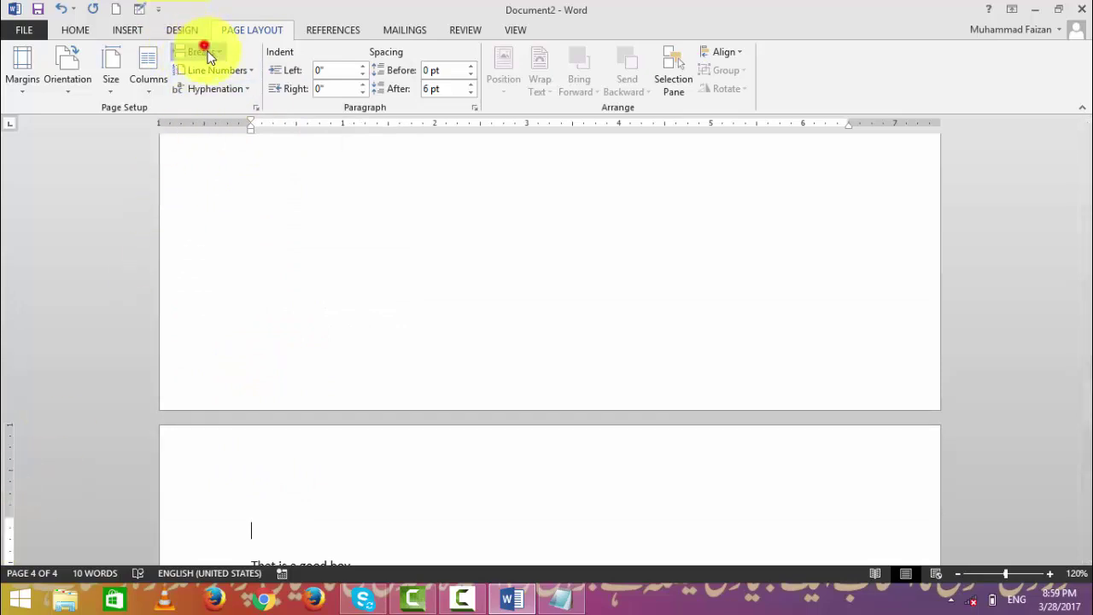
left_click(245, 365)
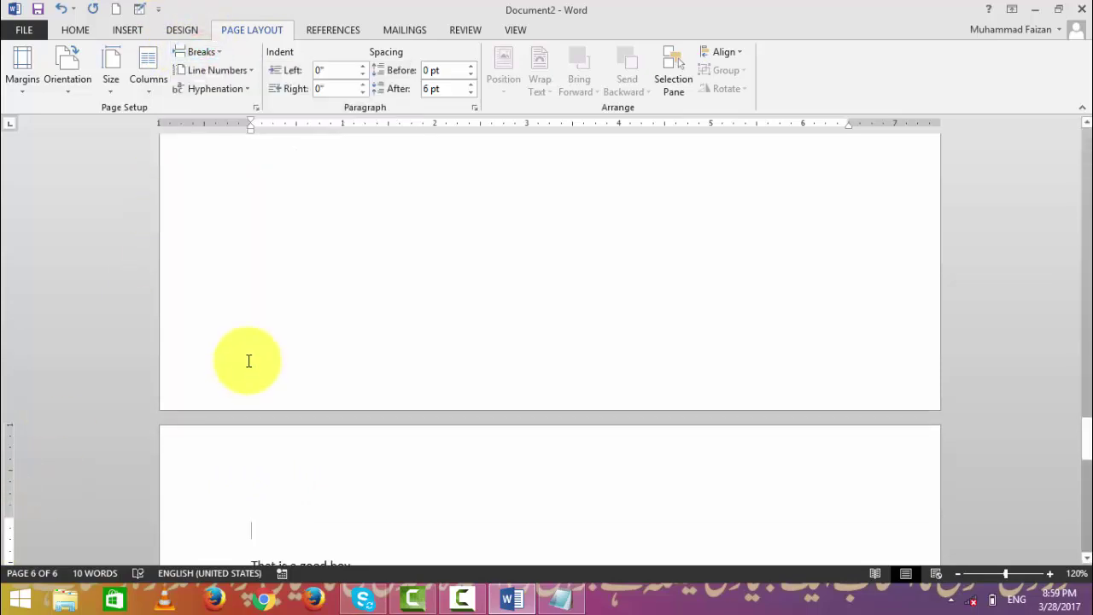
left_click(200, 51)
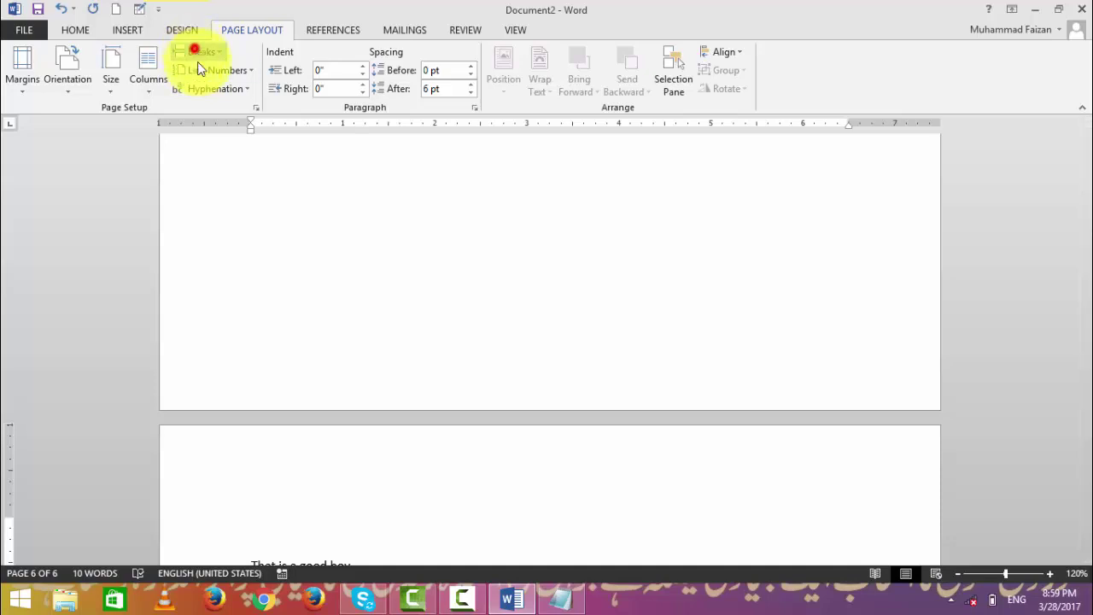
left_click(258, 410)
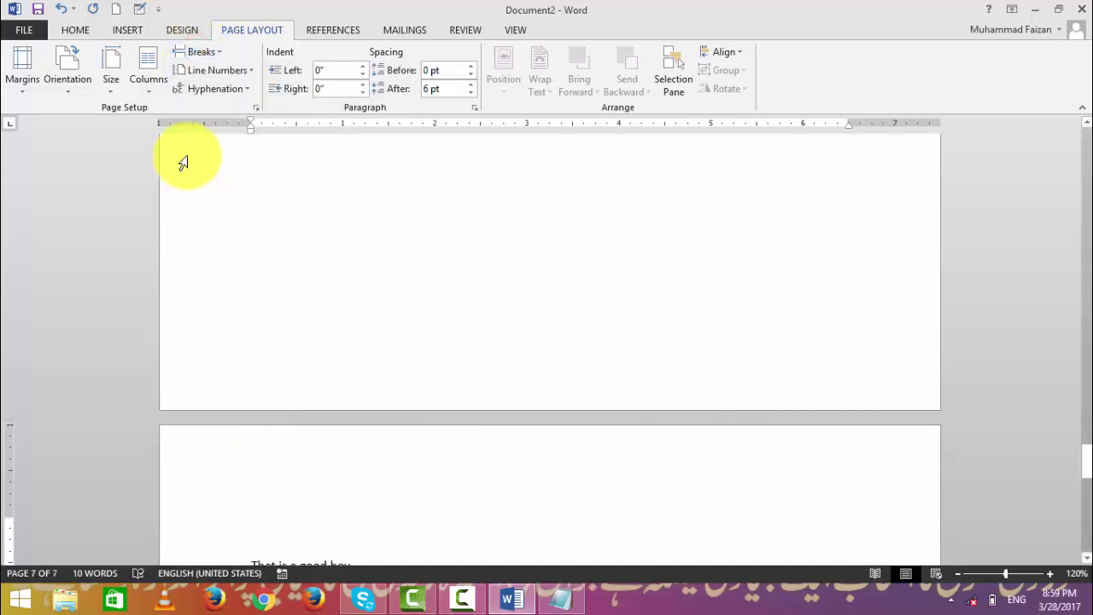
left_click(189, 57)
left_click(287, 398)
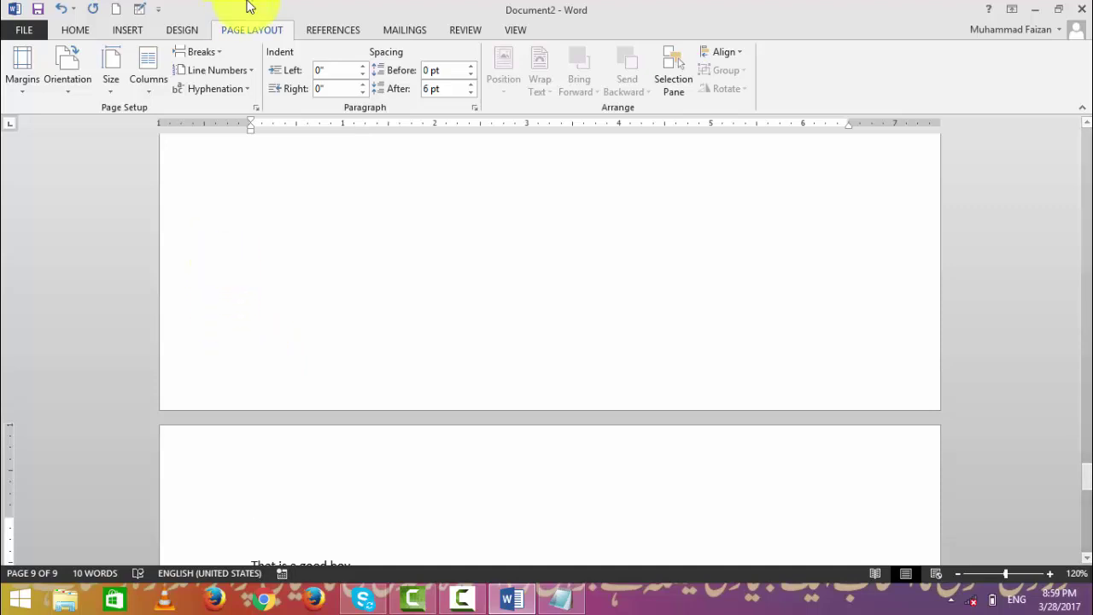
Undo and redo the last edit after the first sentence, bringing the document back to one page.
left_click(207, 53)
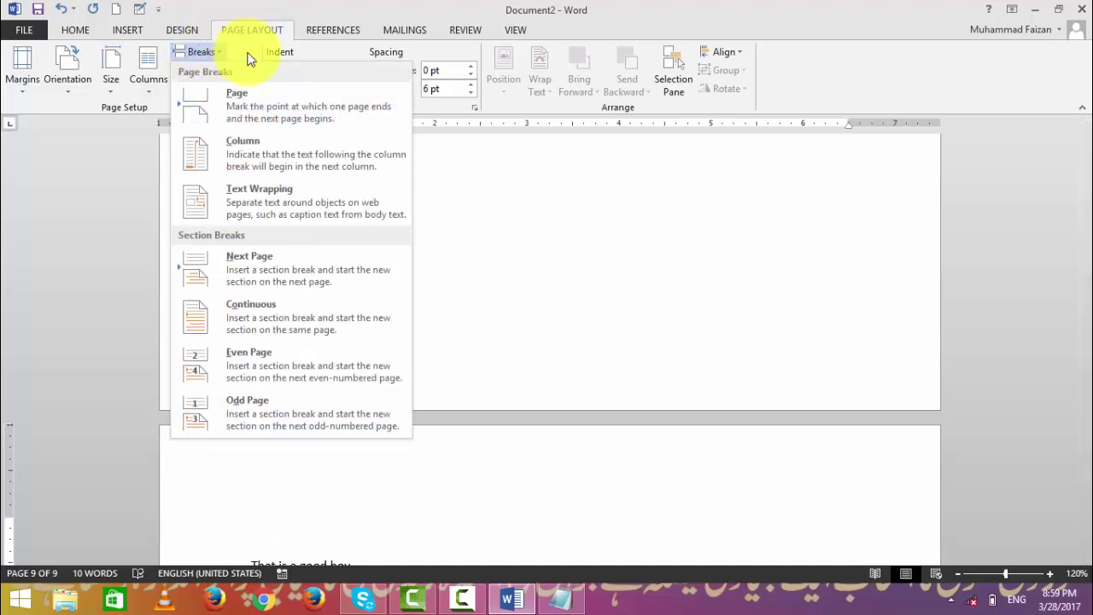
left_click(474, 372)
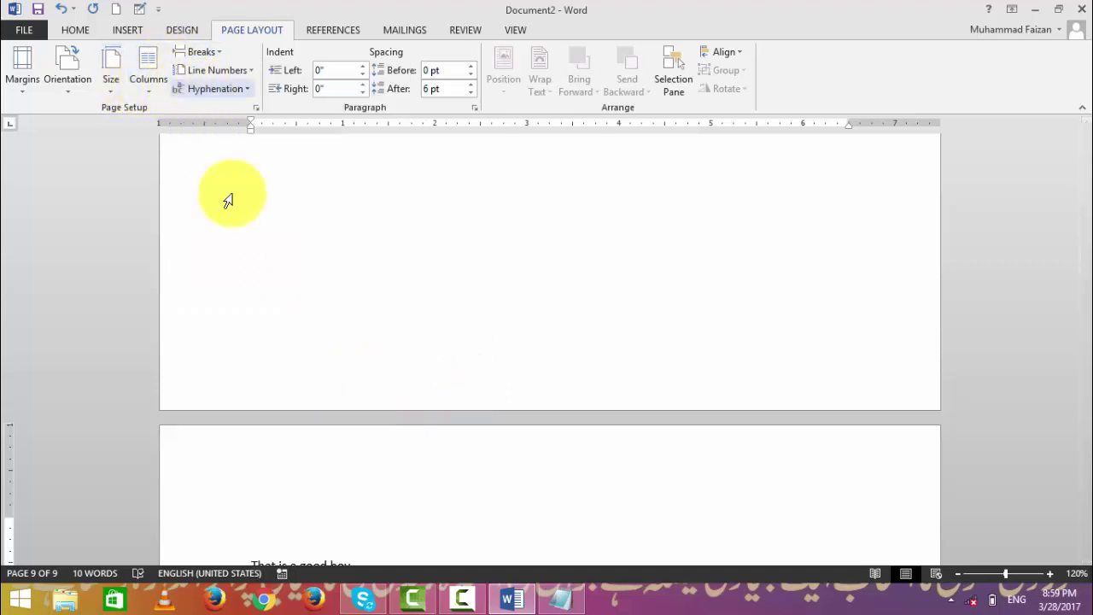
scroll(364, 363, "up", 10)
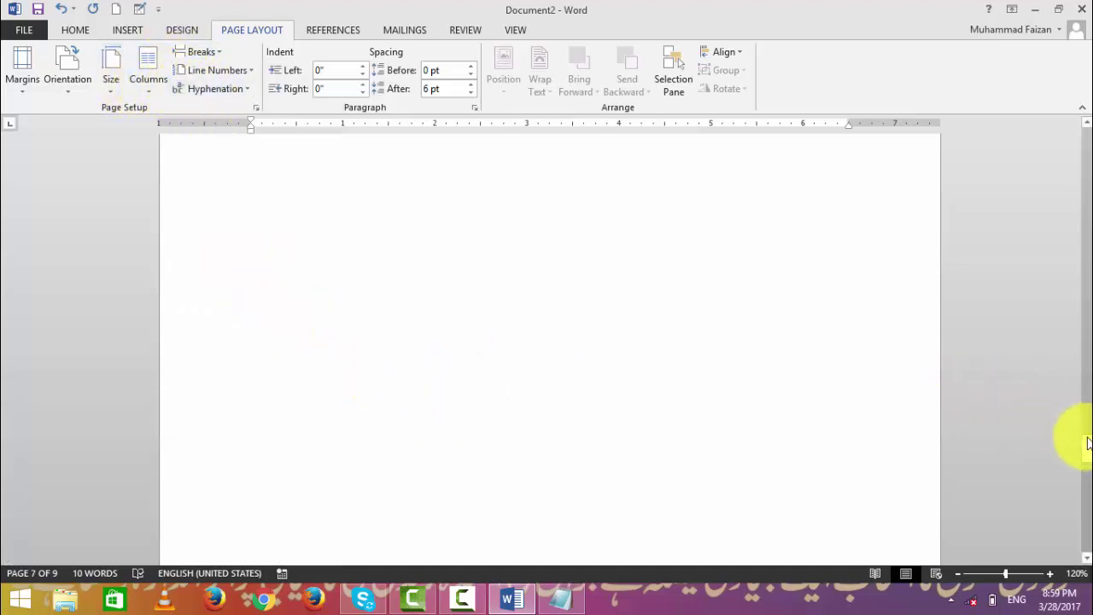
left_click_drag(1087, 446, 1076, 128)
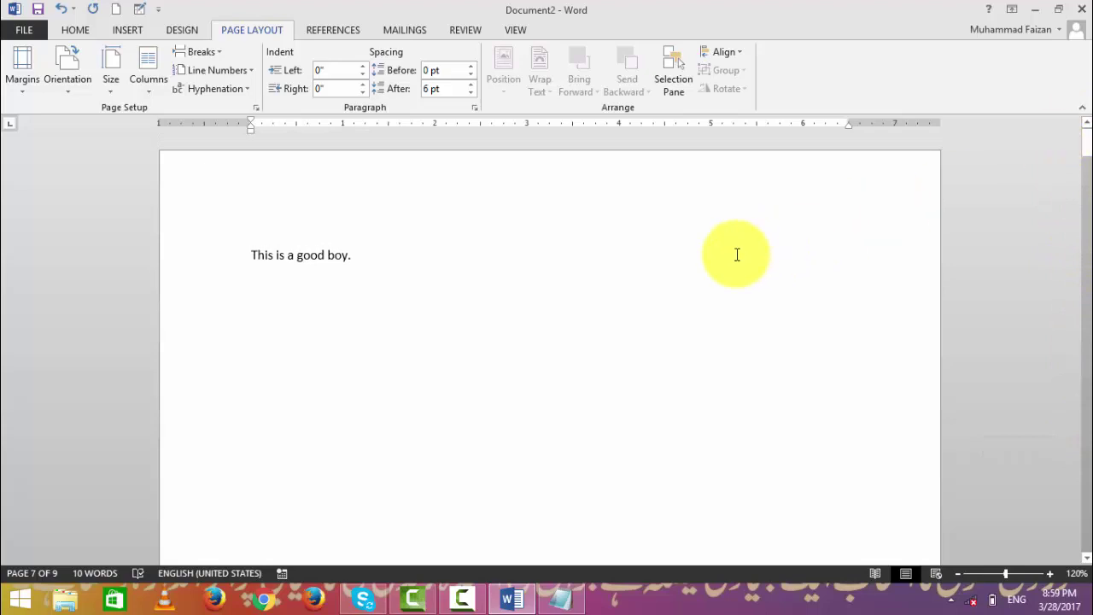
left_click(686, 277)
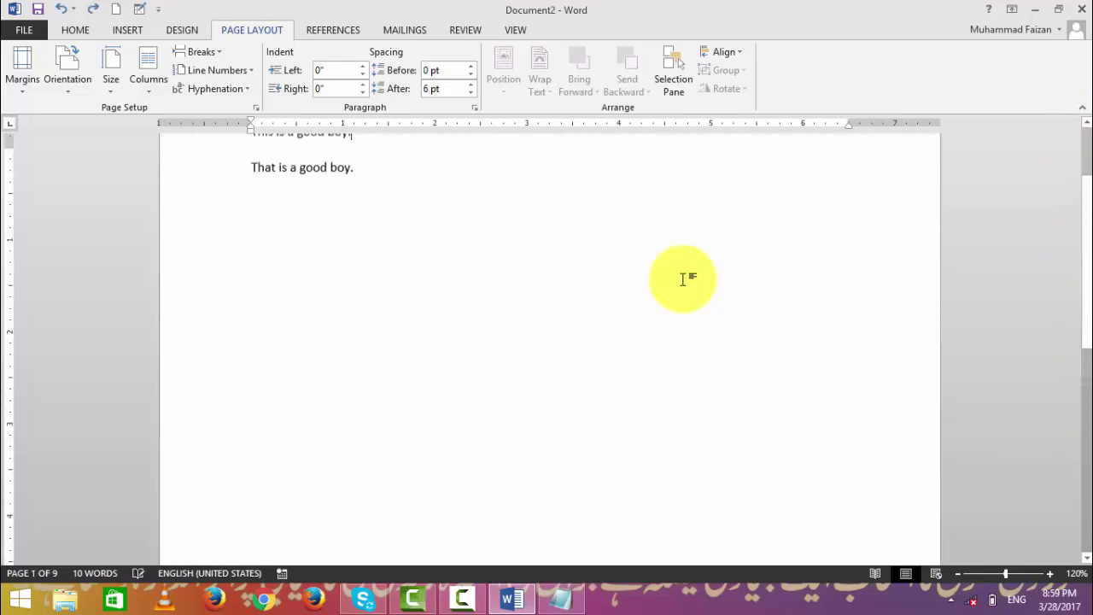
key("ctrl+z")
key("ctrl+z")
key("ctrl+y")
key("ctrl+y")
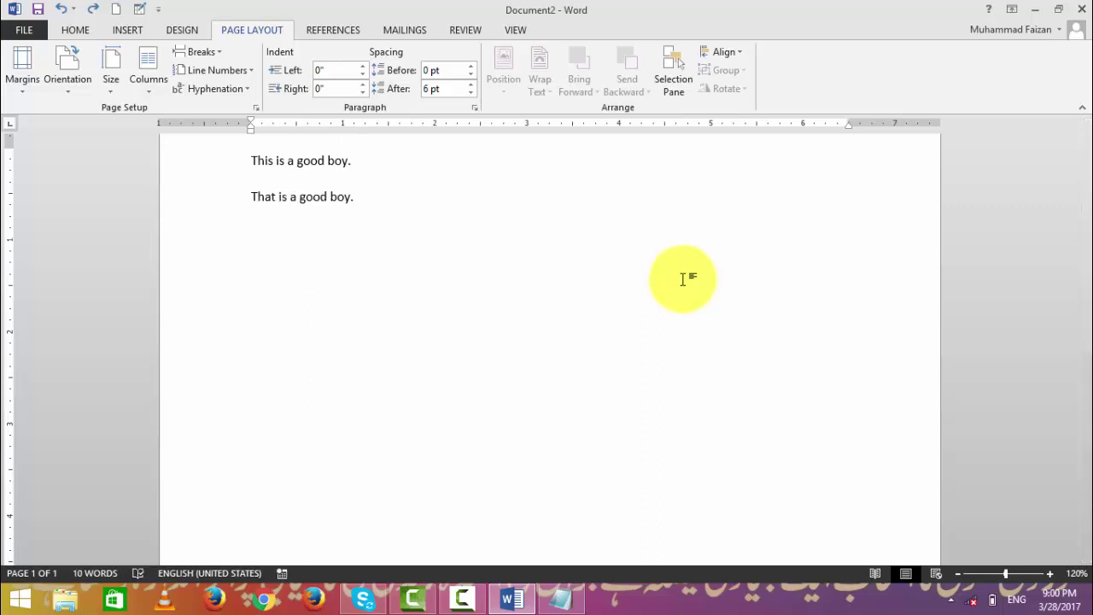
scroll(674, 279, "up", 2)
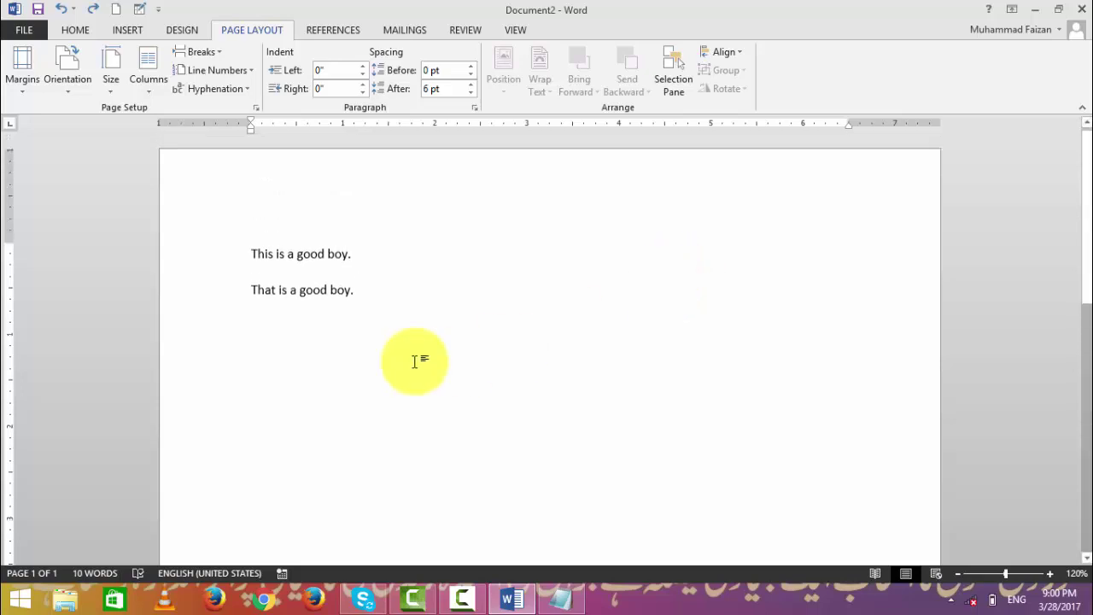
Clear the page and generate sample paragraphs with =rand().
key("ctrl+a")
key("Delete")
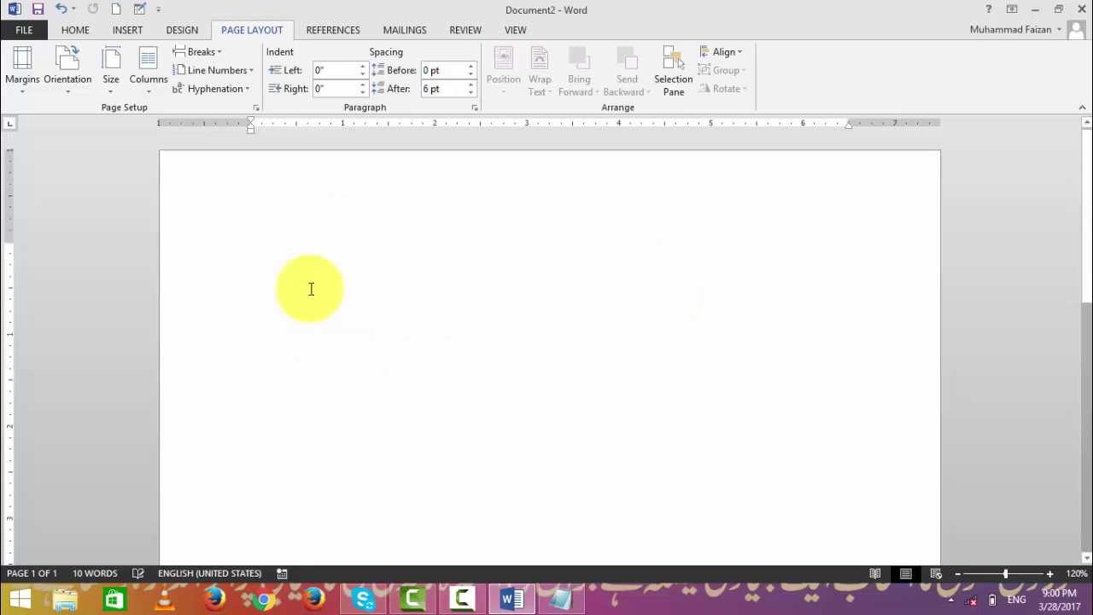
type("F=")
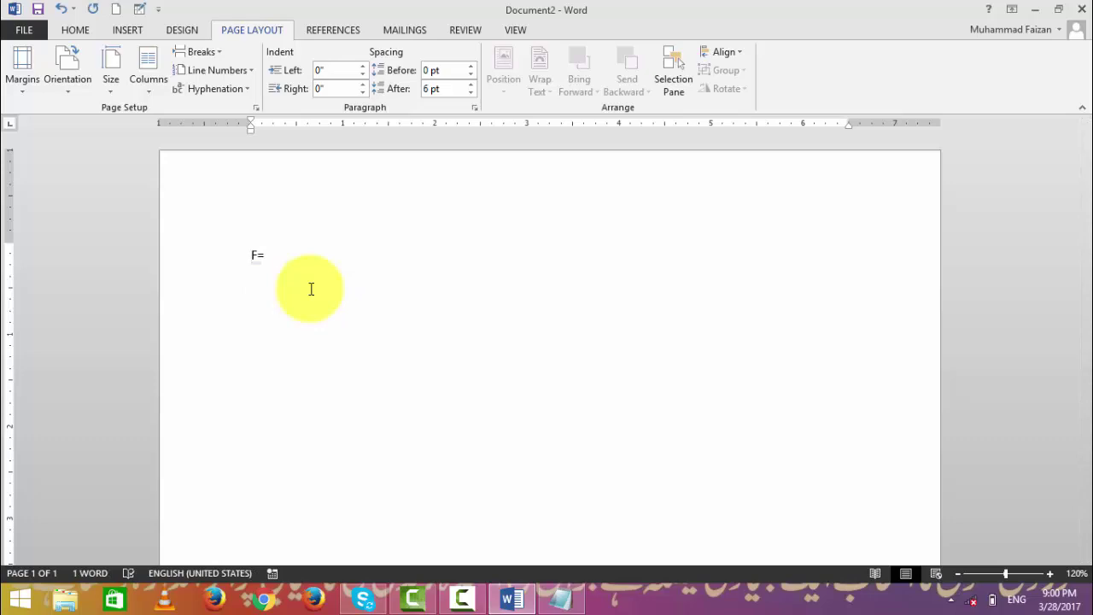
key("BackSpace")
key("BackSpace")
type("=rand")
type("()")
key("Return")
scroll(314, 380, "up", 3)
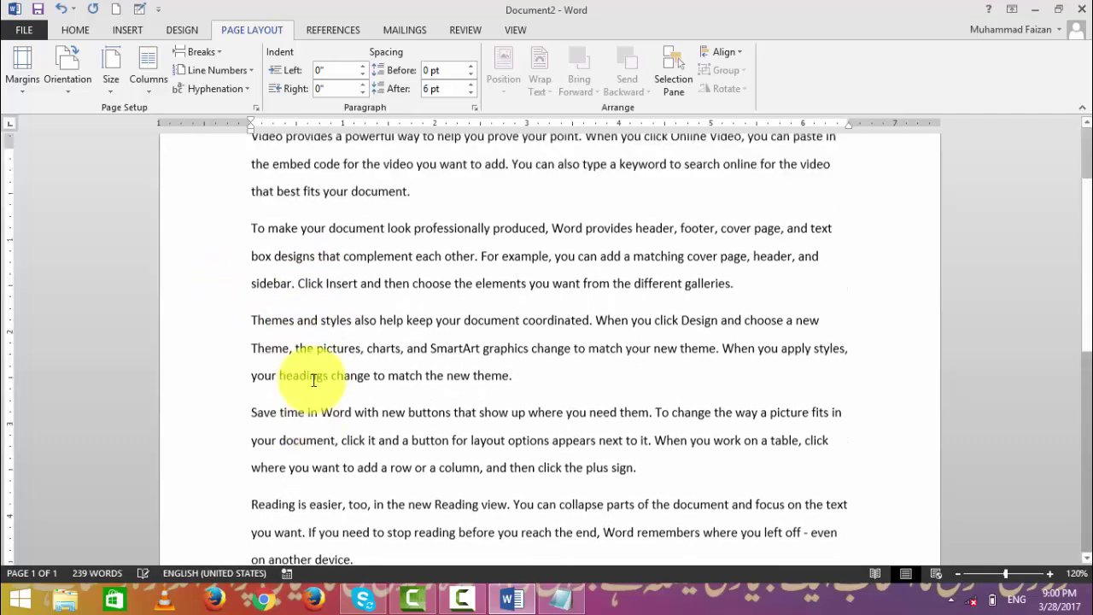
scroll(315, 380, "down", 3)
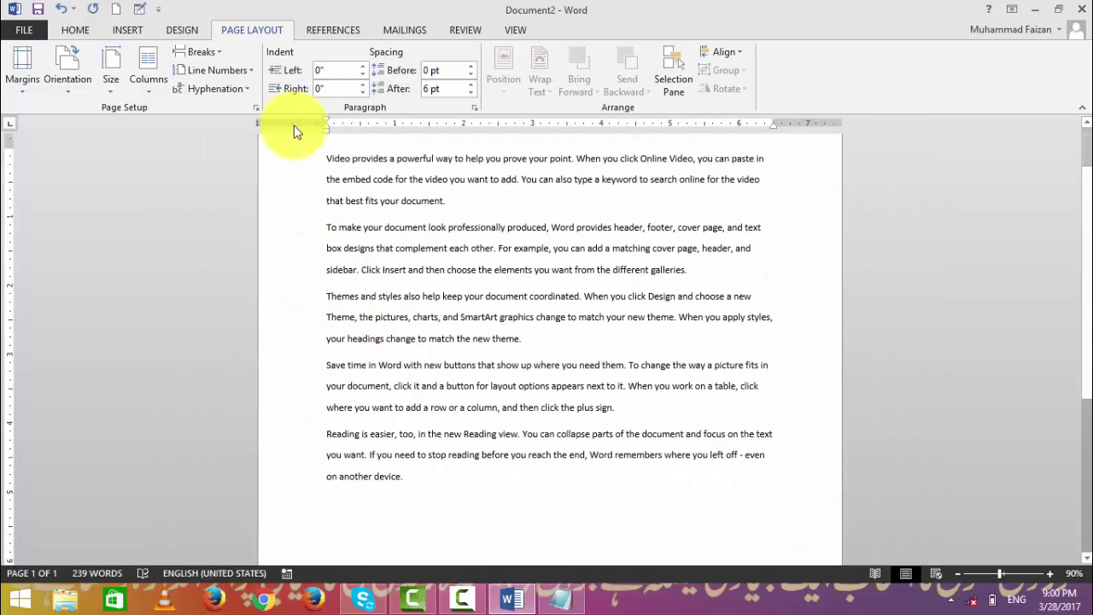
Number all paragraphs with the 1. 2. 3. style, then remove the numbering again.
triple_click(319, 155)
left_click(632, 510, "shift")
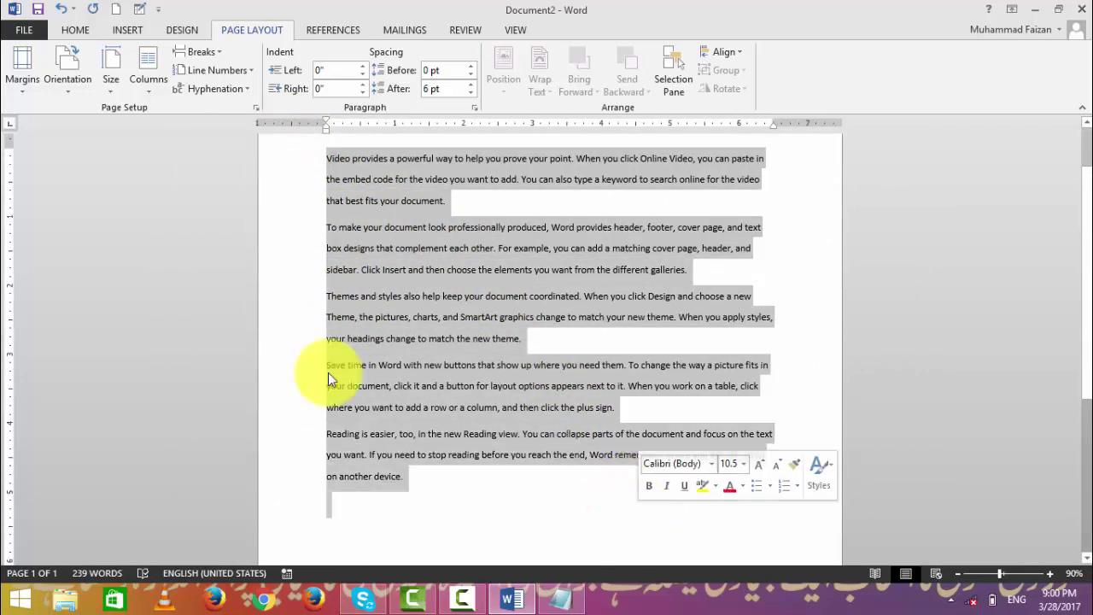
left_click(75, 30)
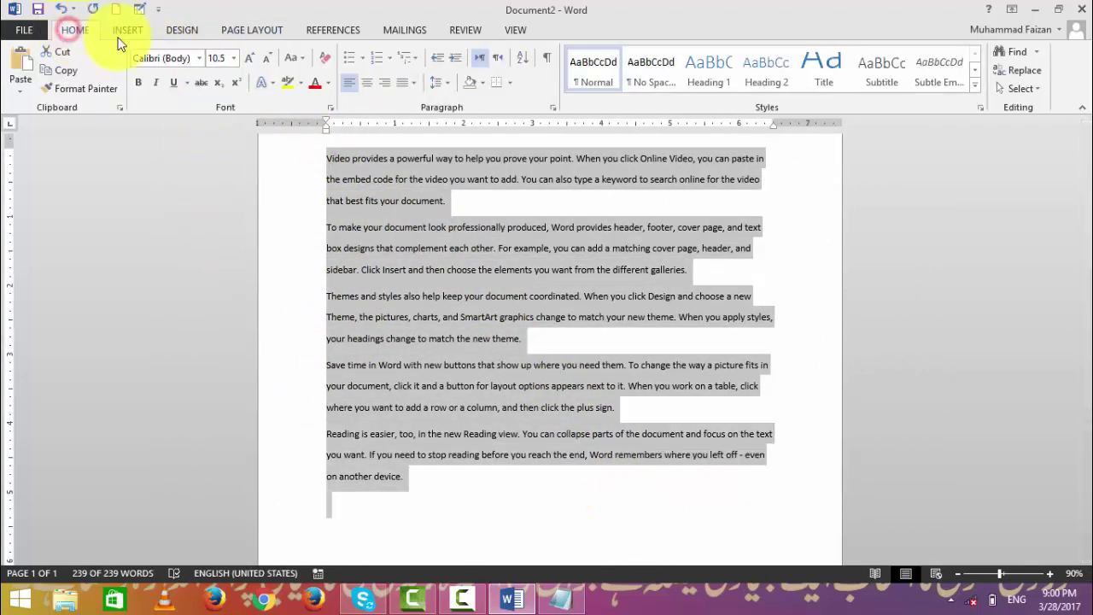
left_click(390, 57)
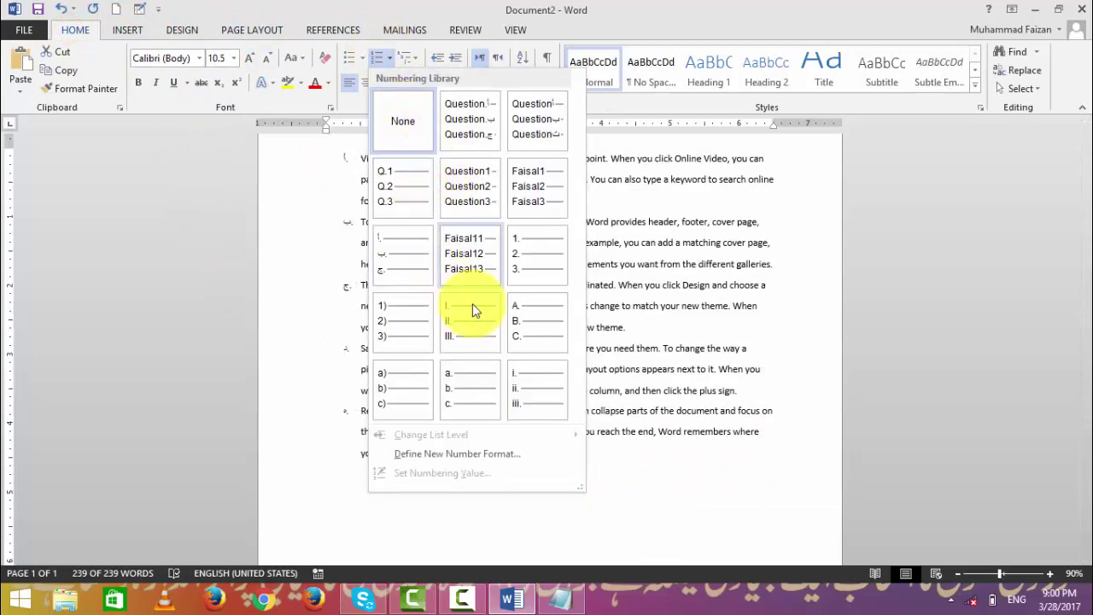
left_click(527, 272)
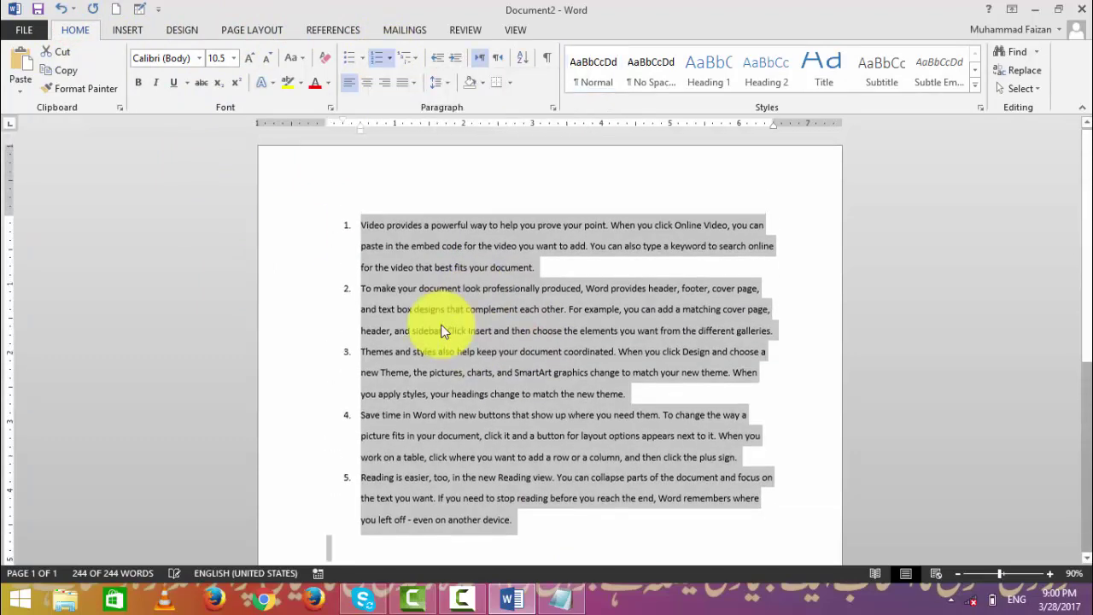
left_click(354, 229)
scroll(350, 232, "up", 1, "ctrl")
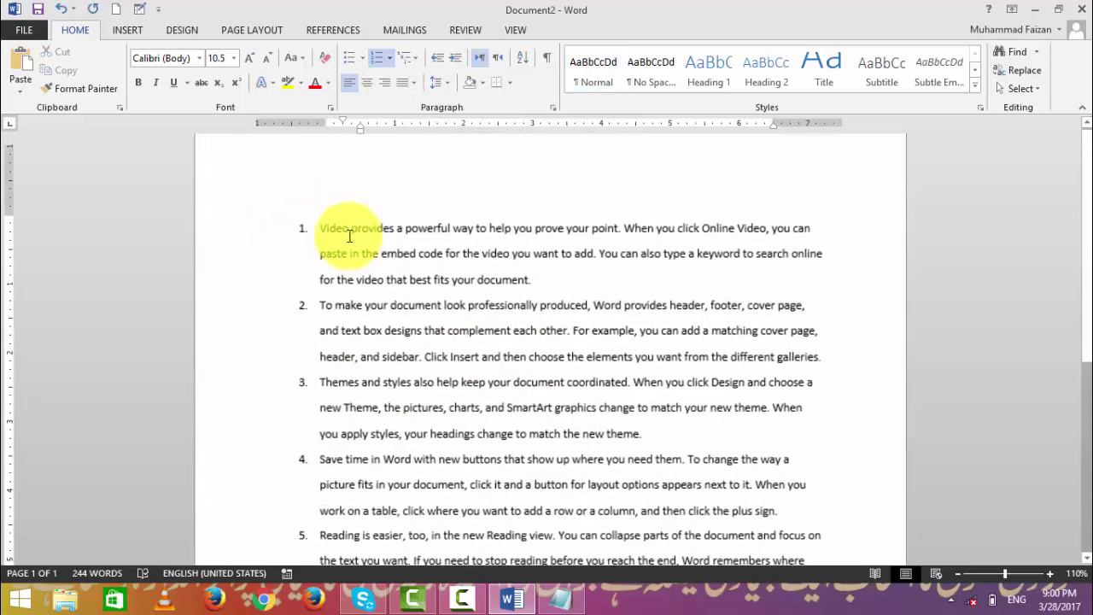
scroll(315, 228, "up", 1, "ctrl")
left_click_drag(316, 228, 530, 280)
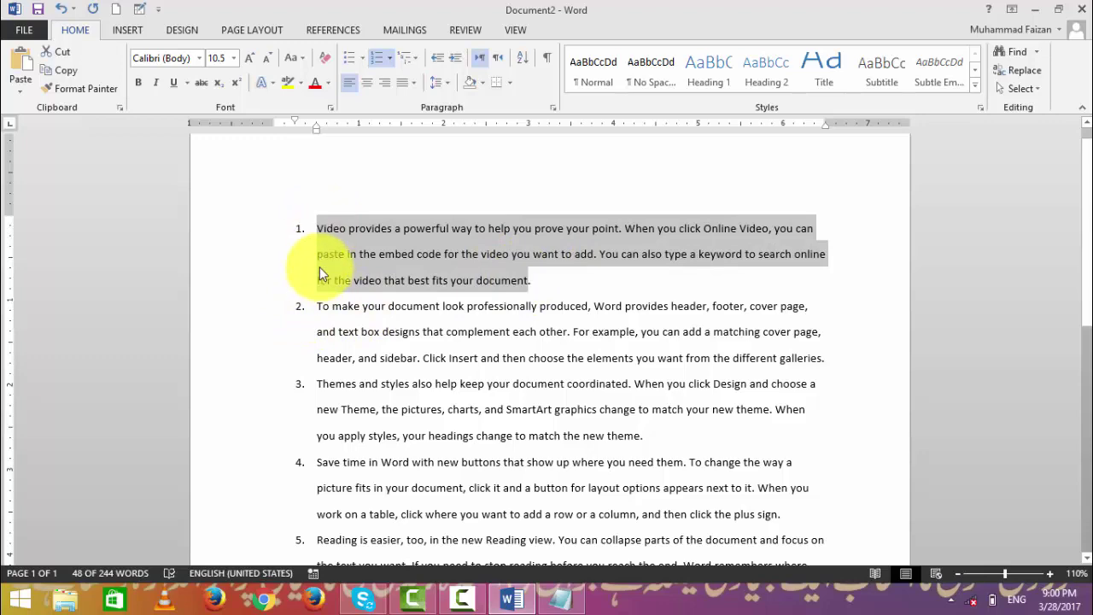
key("ctrl+a")
key("ctrl+shift+n")
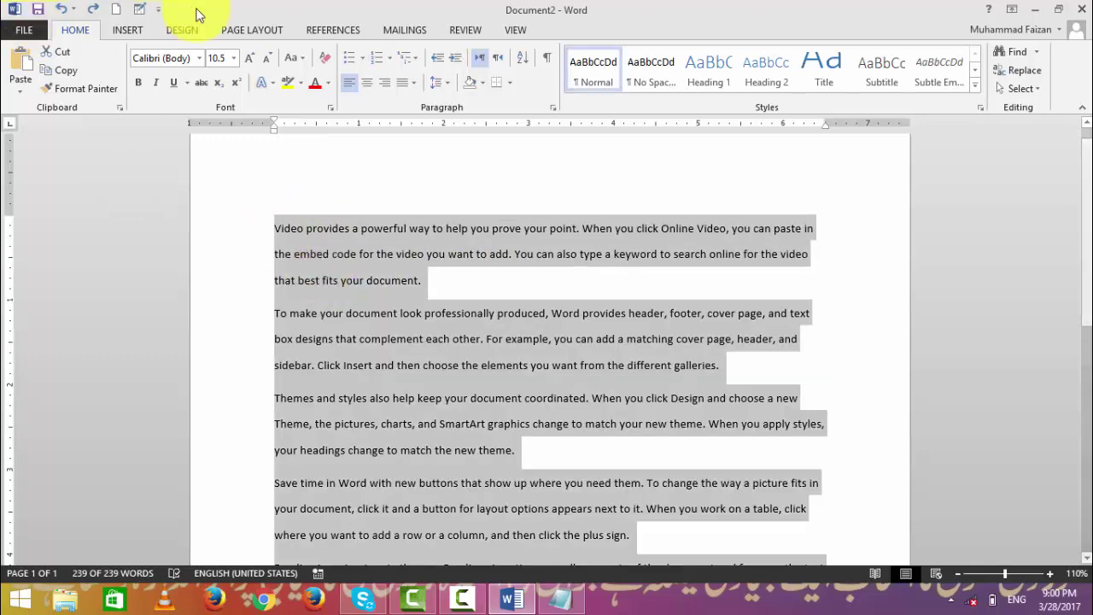
left_click(251, 29)
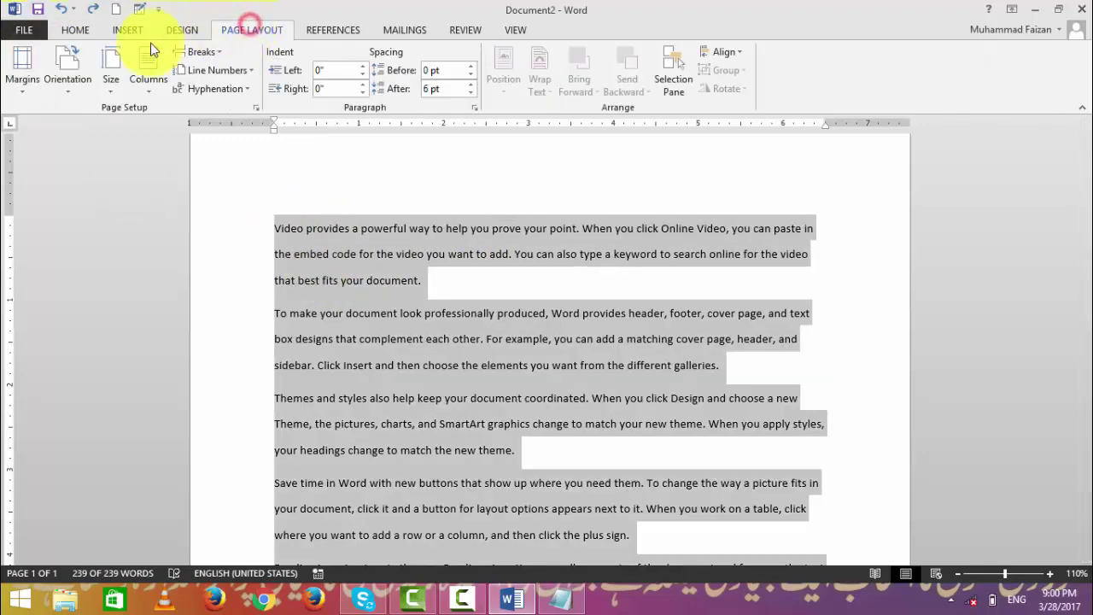
left_click(206, 70)
left_click(216, 114)
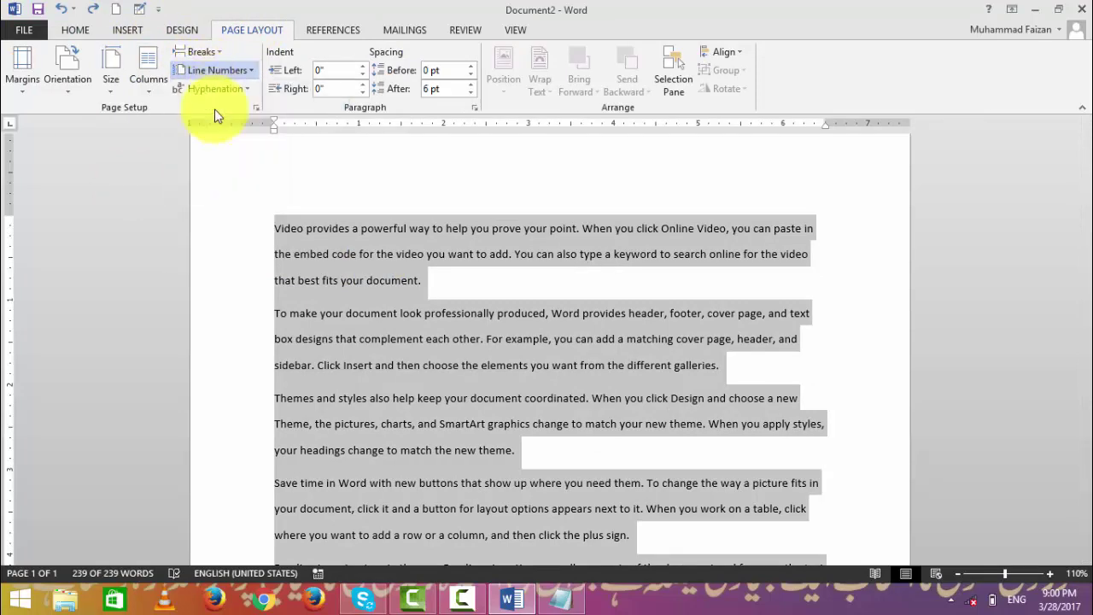
scroll(290, 250, "down", 5)
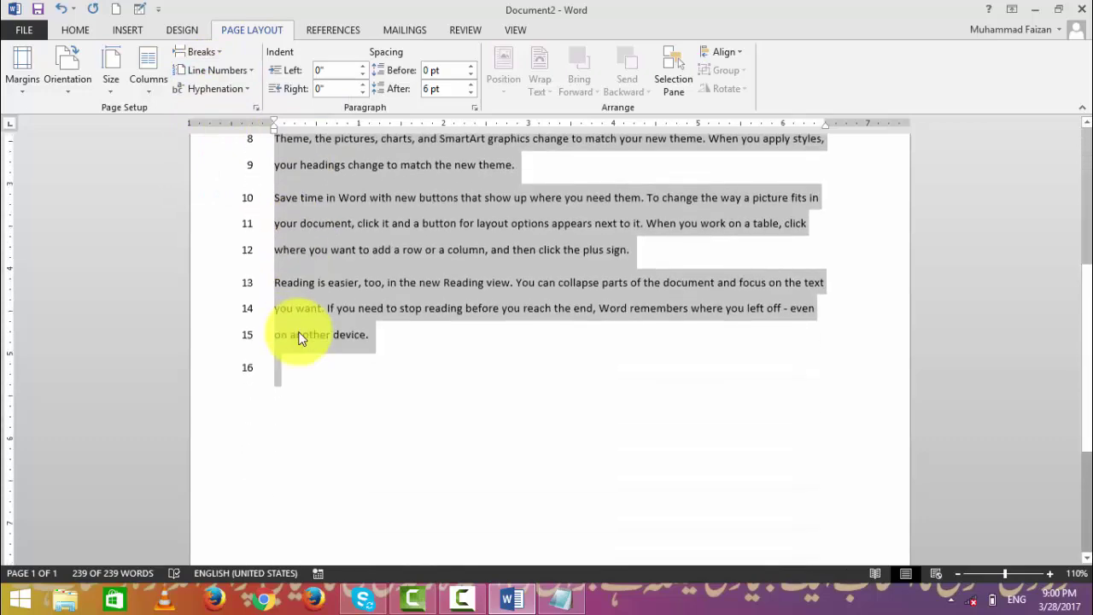
scroll(281, 343, "up", 3)
scroll(278, 226, "up", 2)
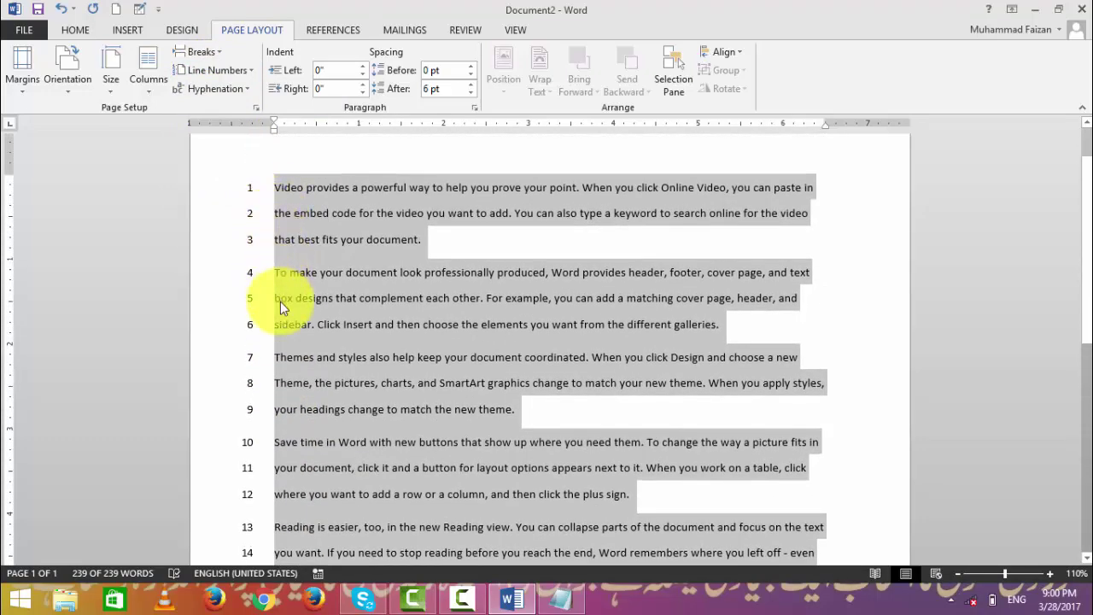
scroll(280, 302, "down", 3)
key("ctrl+v")
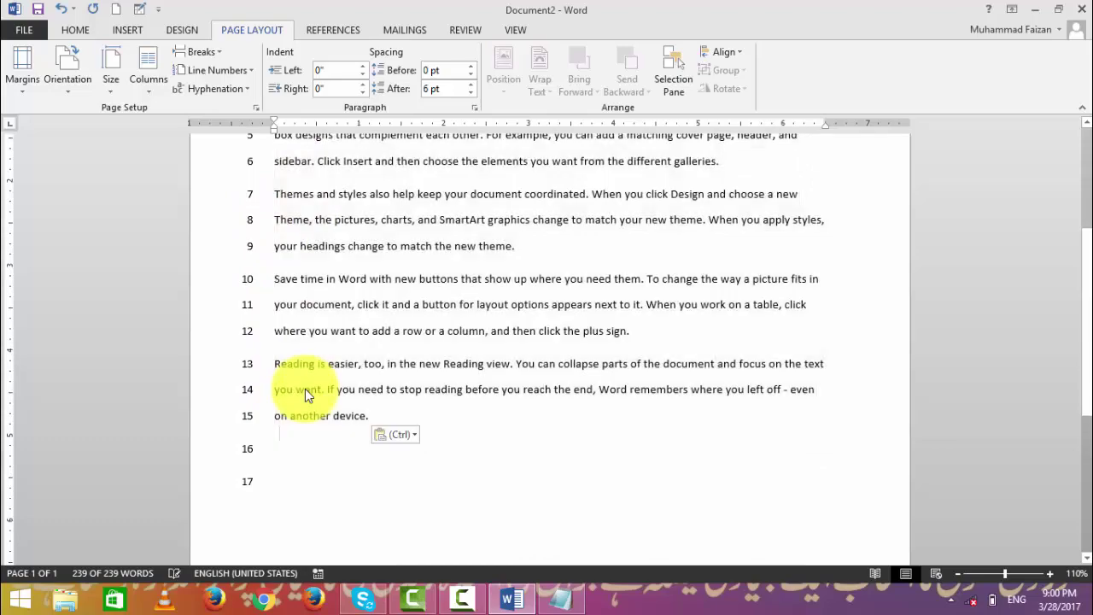
key("ctrl+v")
key("ctrl+v")
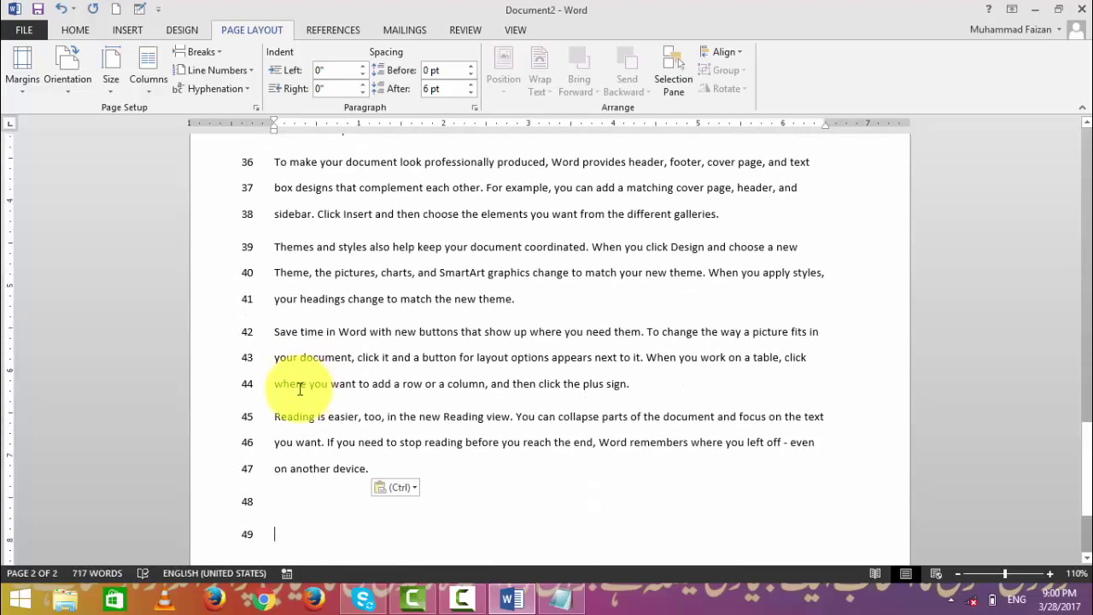
scroll(304, 392, "up", 2)
scroll(312, 410, "up", 3)
scroll(318, 421, "up", 3)
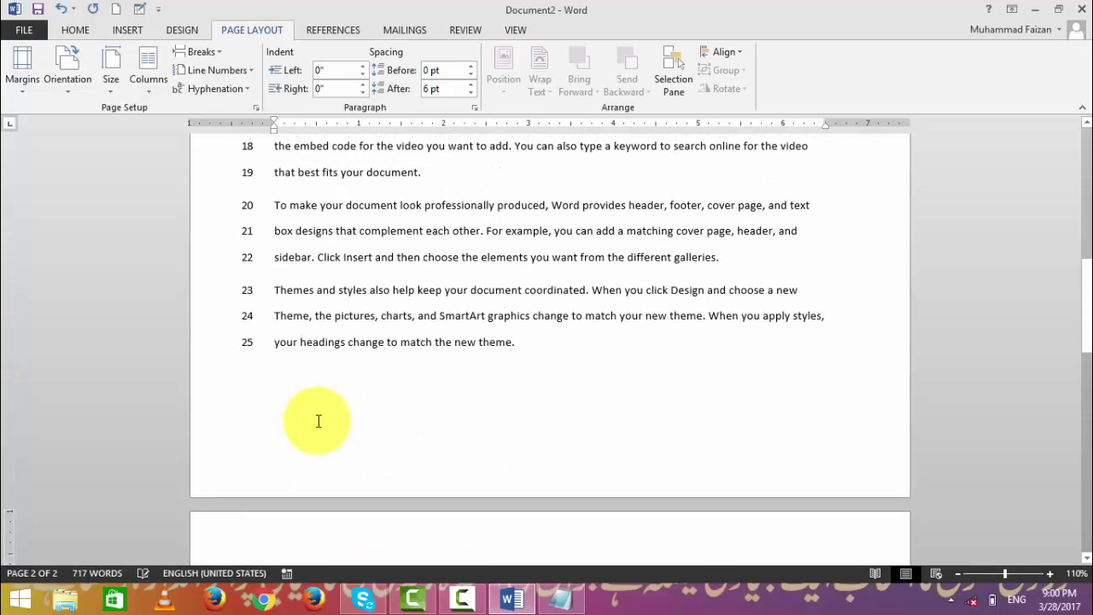
key("ctrl+z")
key("ctrl+z")
key("ctrl+z")
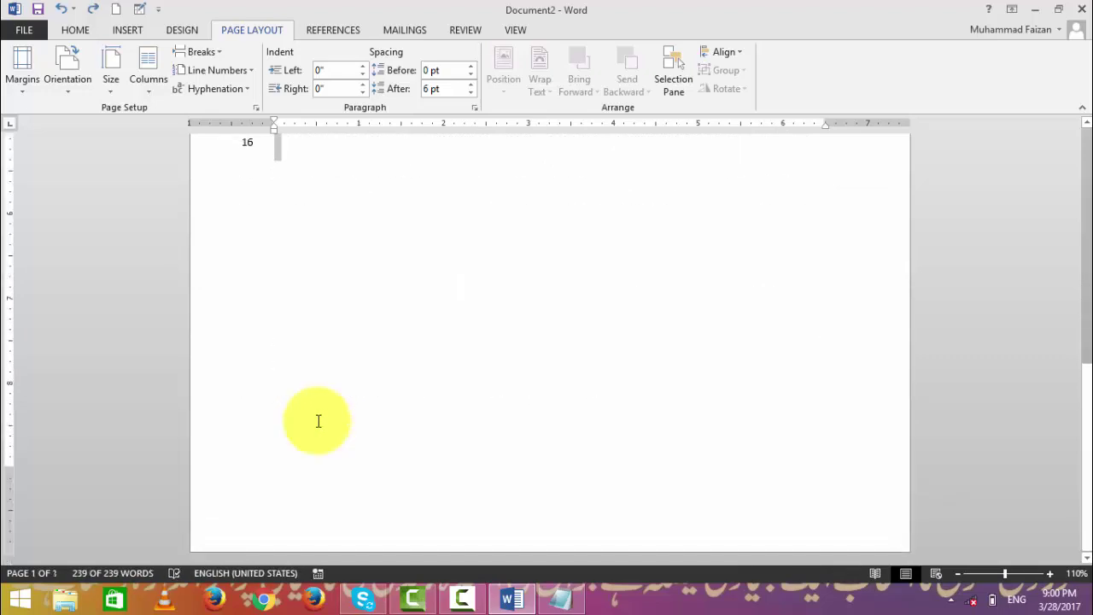
scroll(289, 354, "up", 3)
scroll(279, 313, "up", 3)
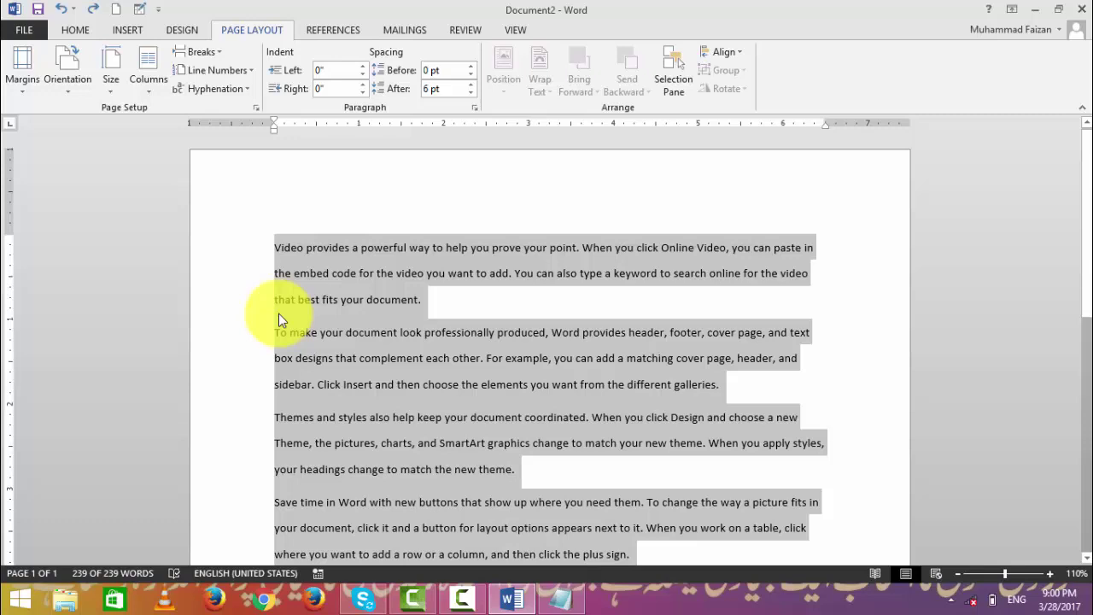
Generate several paragraphs of sample text with the =rand() function.
type("=ra;nd")
key("BackSpace")
key("BackSpace")
key("BackSpace")
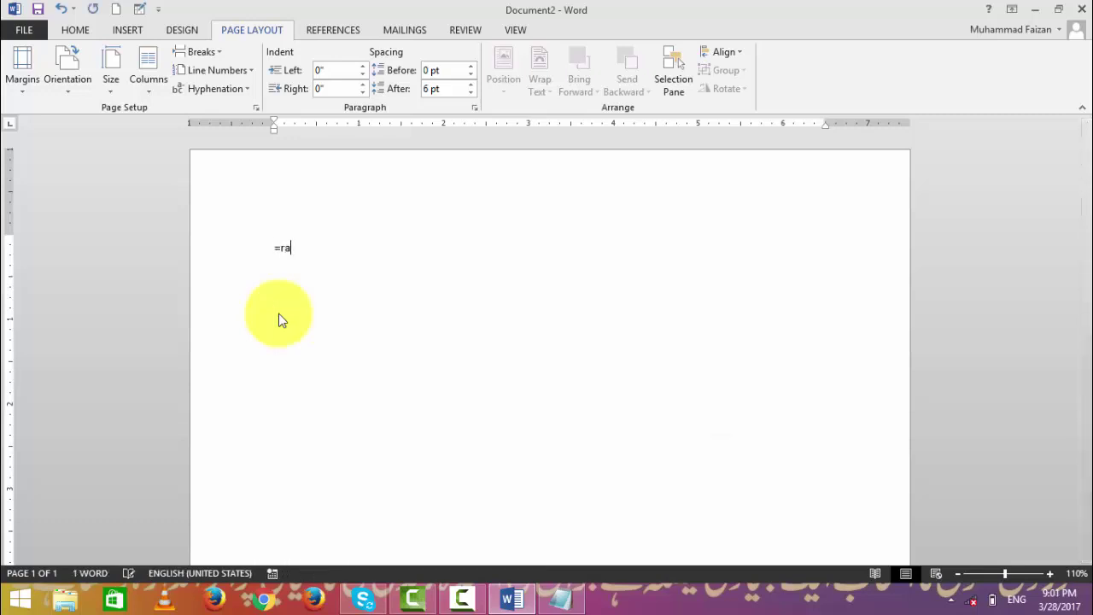
type("nd(")
type("500")
key("Return")
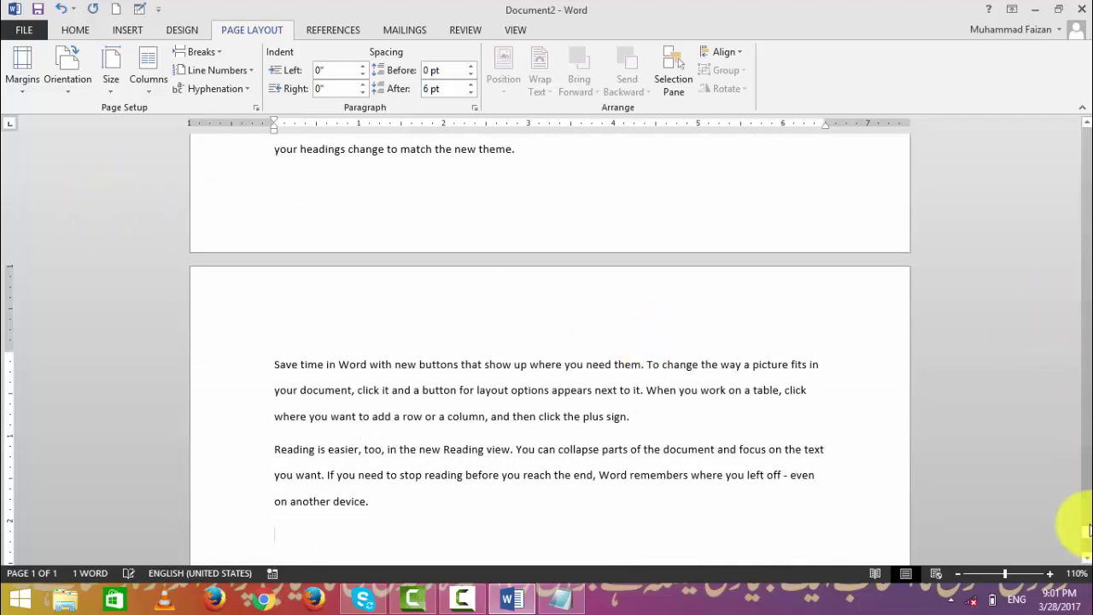
Select all the text and apply Continuous line numbering, checking it across pages.
left_click_drag(1086, 530, 1083, 111)
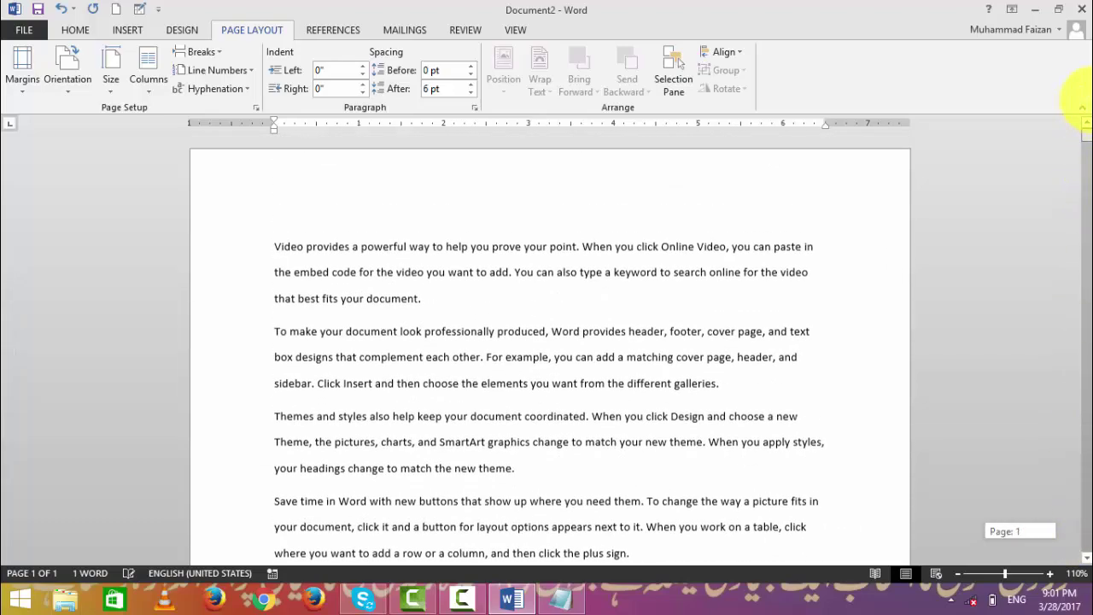
left_click(266, 244)
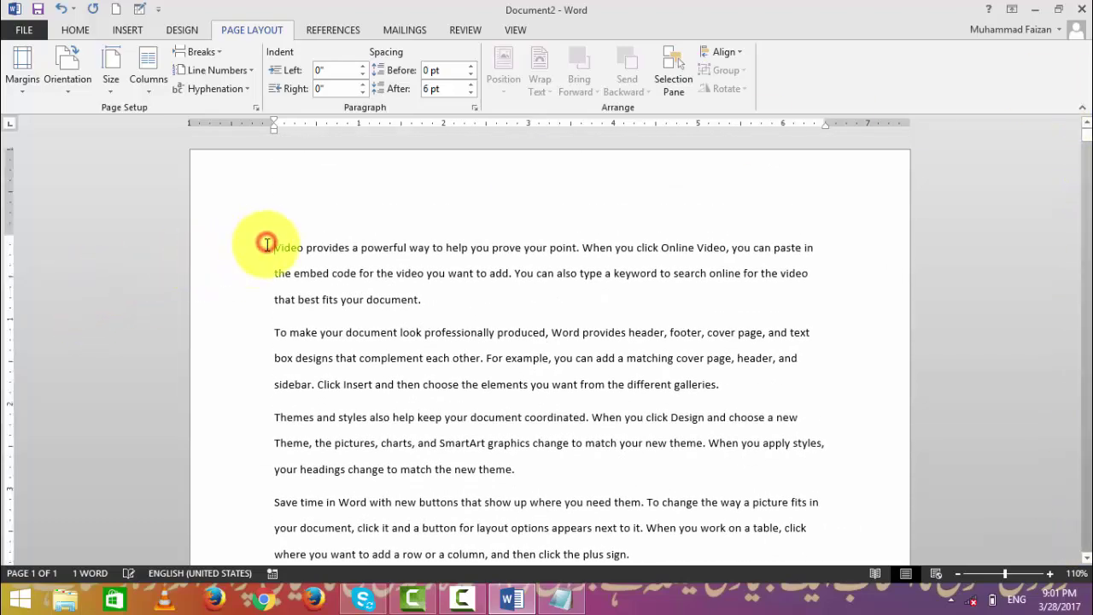
key("ctrl+a")
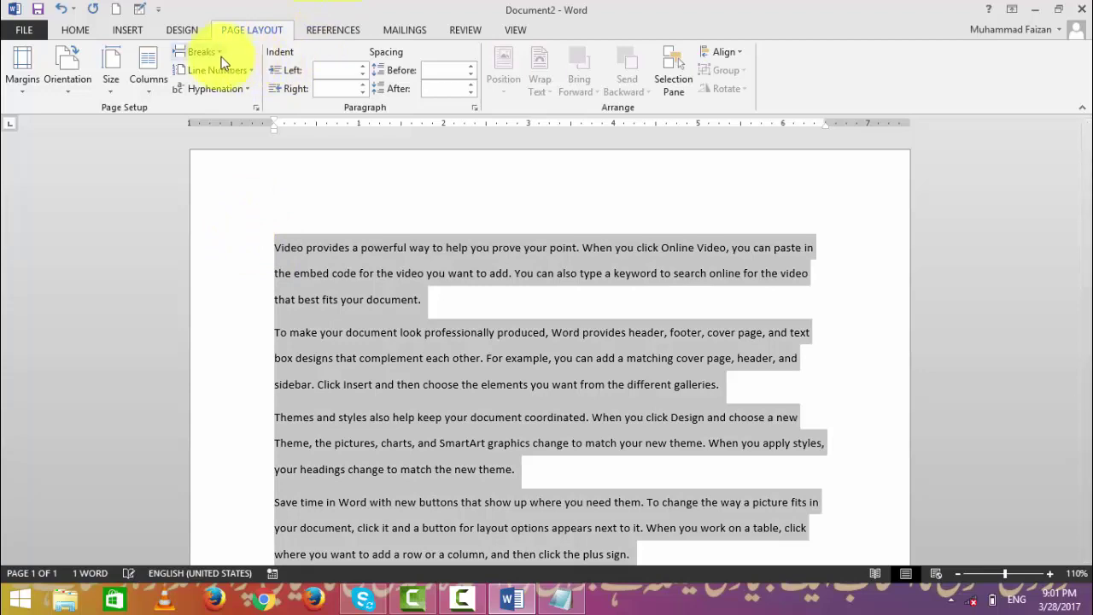
left_click(221, 54)
left_click(212, 50)
left_click(219, 72)
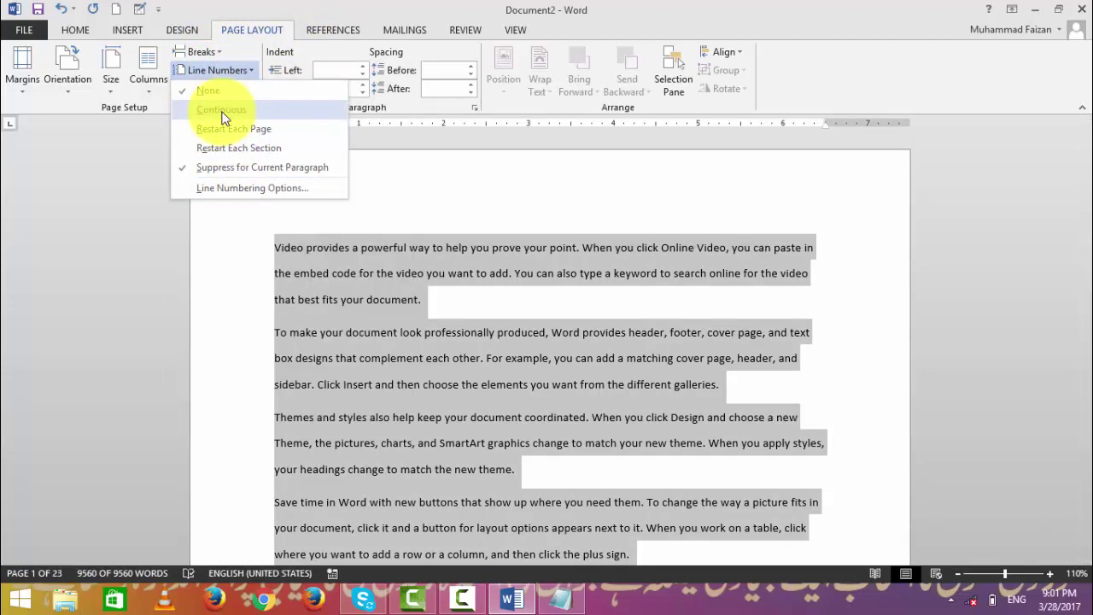
left_click(207, 167)
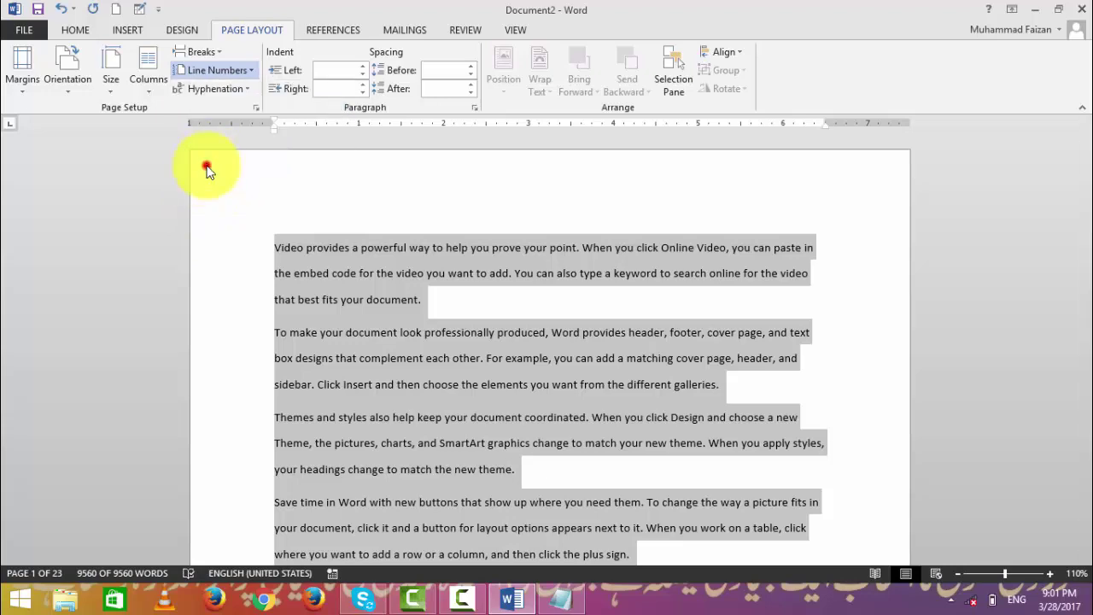
left_click(194, 72)
left_click(216, 110)
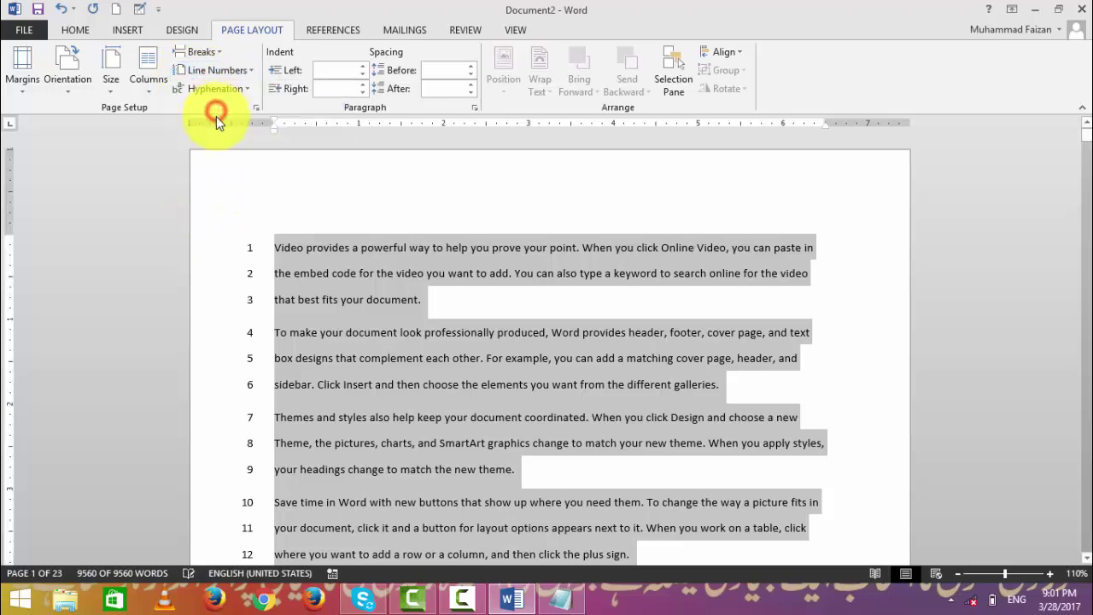
scroll(237, 269, "down", 2)
scroll(244, 222, "down", 1)
scroll(274, 273, "down", 3)
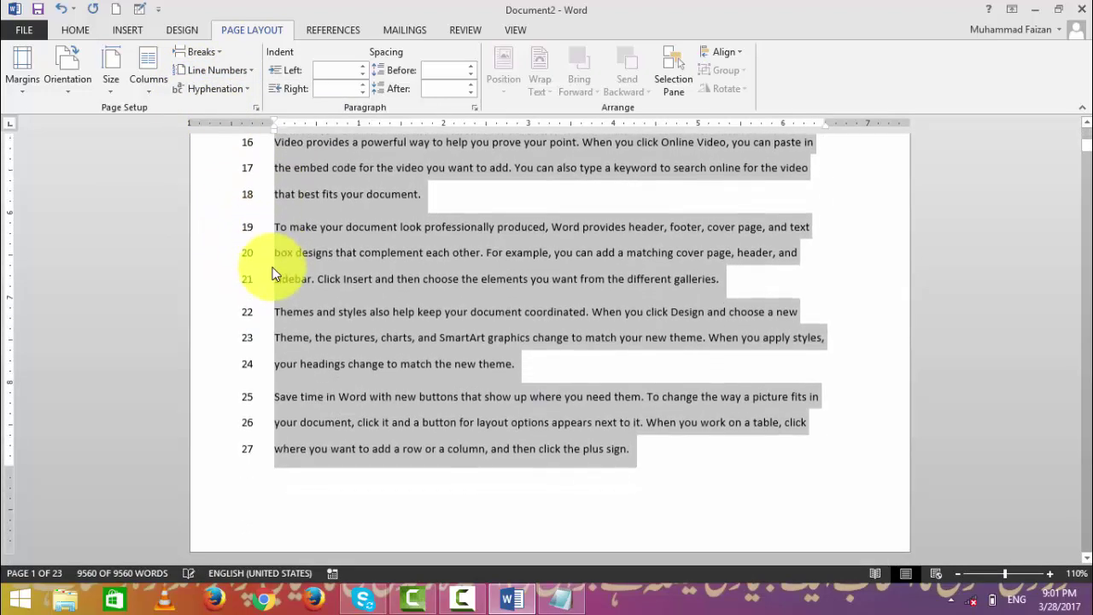
scroll(273, 342, "down", 1)
scroll(272, 384, "down", 2)
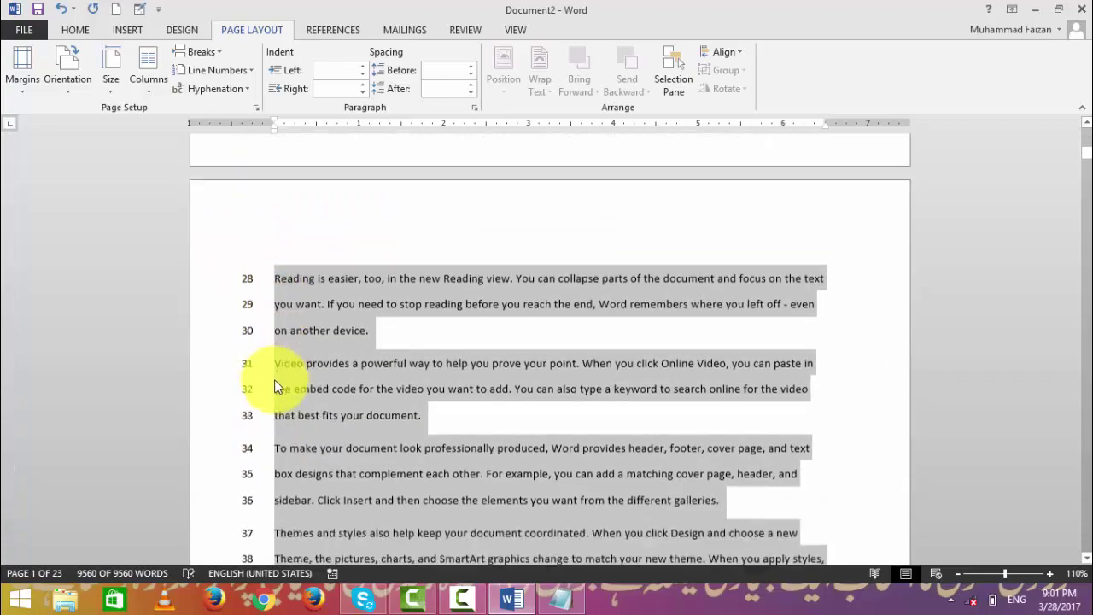
scroll(277, 402, "down", 4)
scroll(281, 420, "down", 4)
scroll(281, 420, "down", 4)
scroll(281, 418, "down", 3)
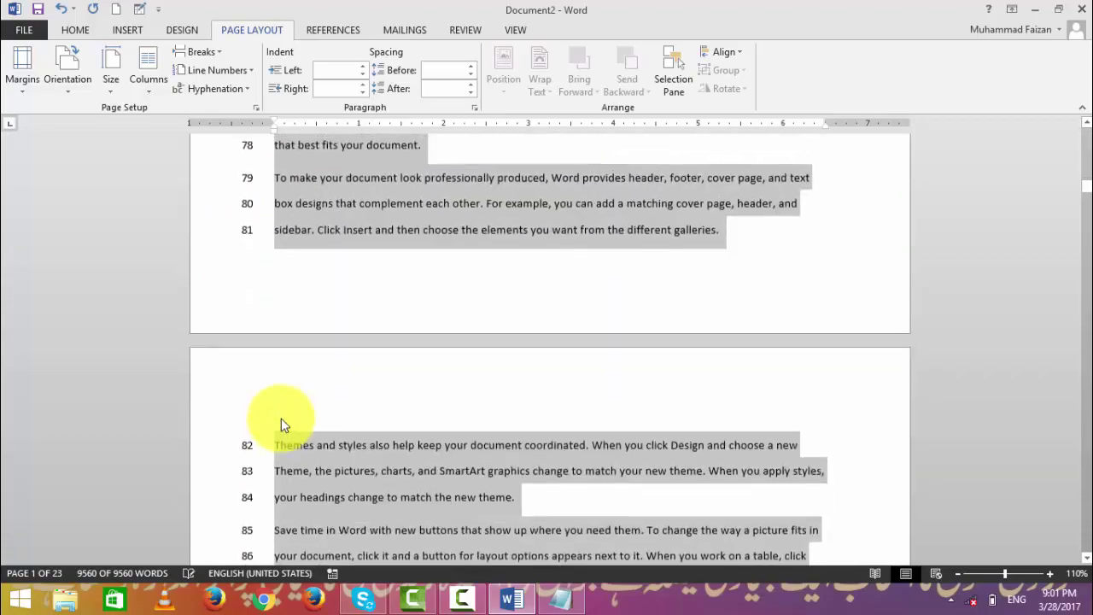
scroll(281, 418, "down", 3)
scroll(290, 391, "up", 8)
scroll(288, 389, "up", 5)
scroll(287, 383, "up", 3)
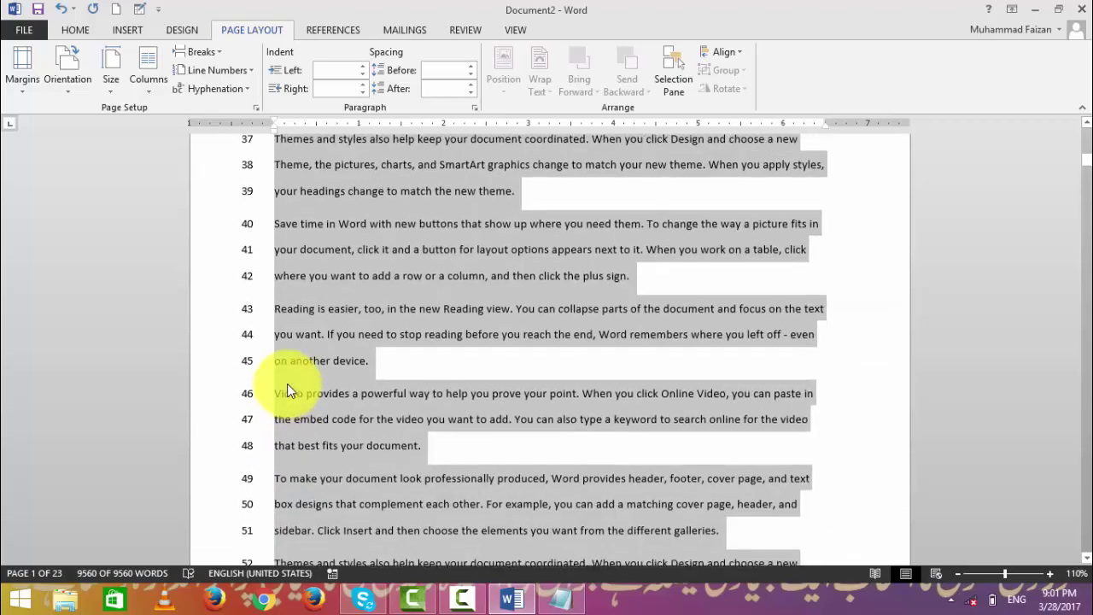
scroll(287, 384, "up", 7)
scroll(287, 383, "up", 7)
scroll(283, 386, "up", 2)
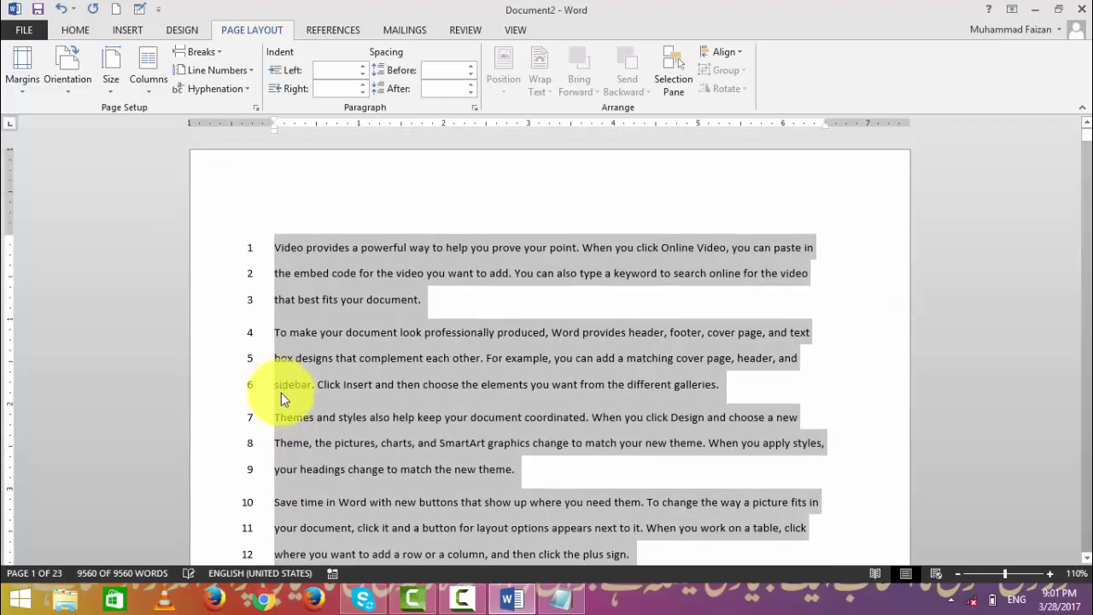
scroll(281, 392, "down", 6)
scroll(281, 392, "down", 2)
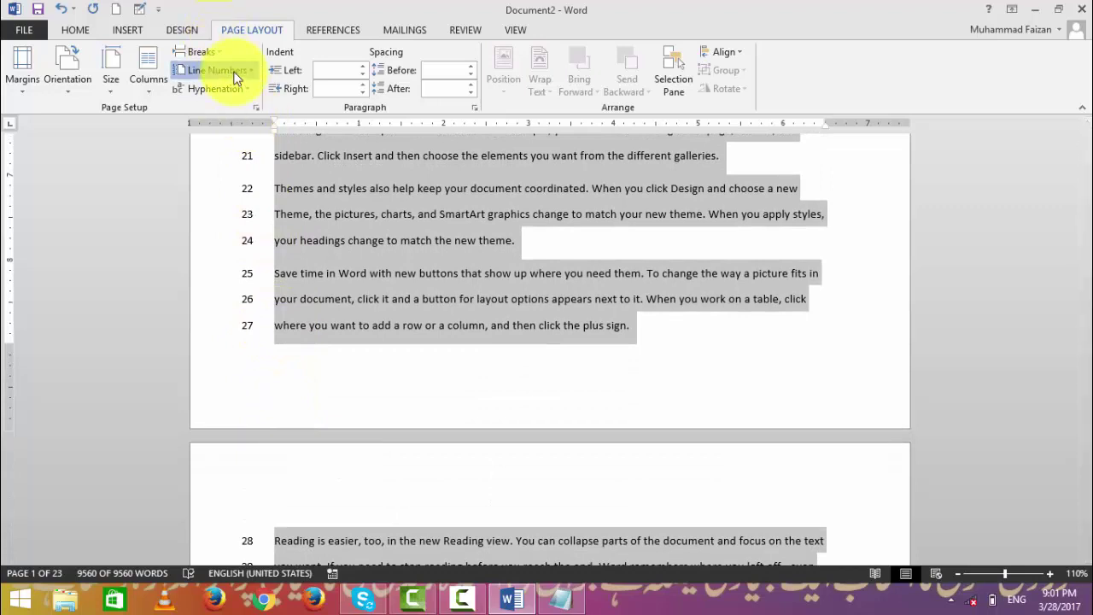
Deselect the text and switch line numbering to Restart Each Page, checking each page.
left_click(236, 77)
left_click(232, 75)
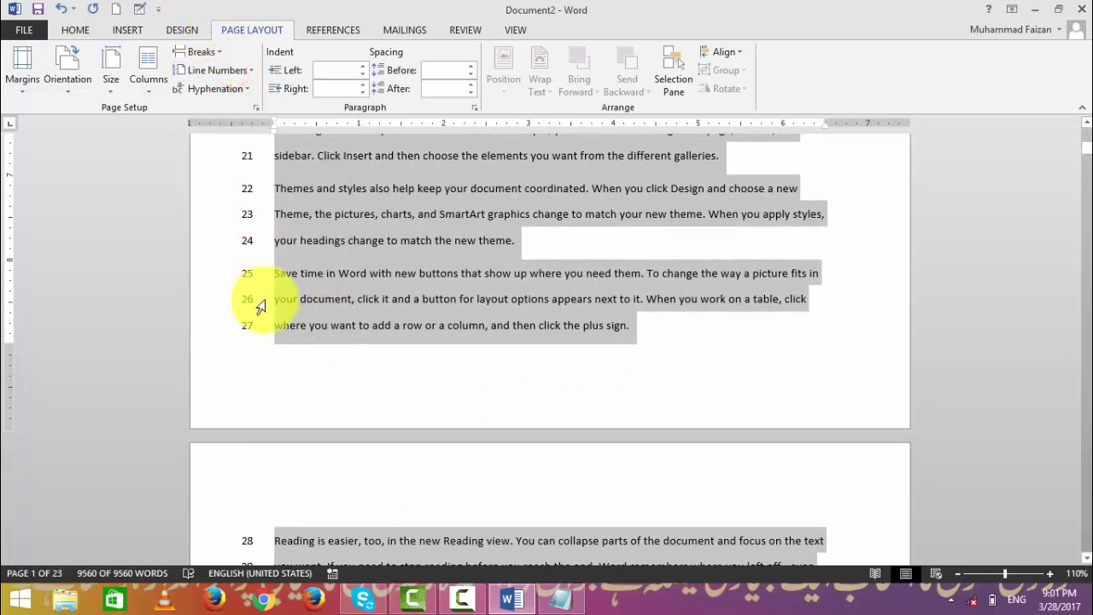
left_click(276, 325)
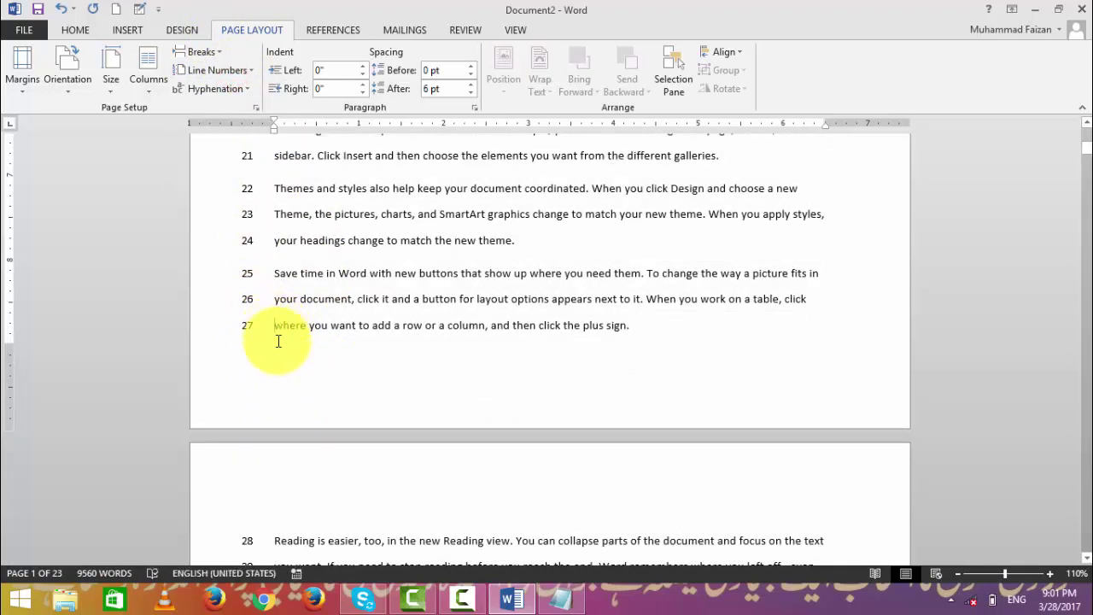
scroll(278, 340, "down", 3)
left_click(264, 250)
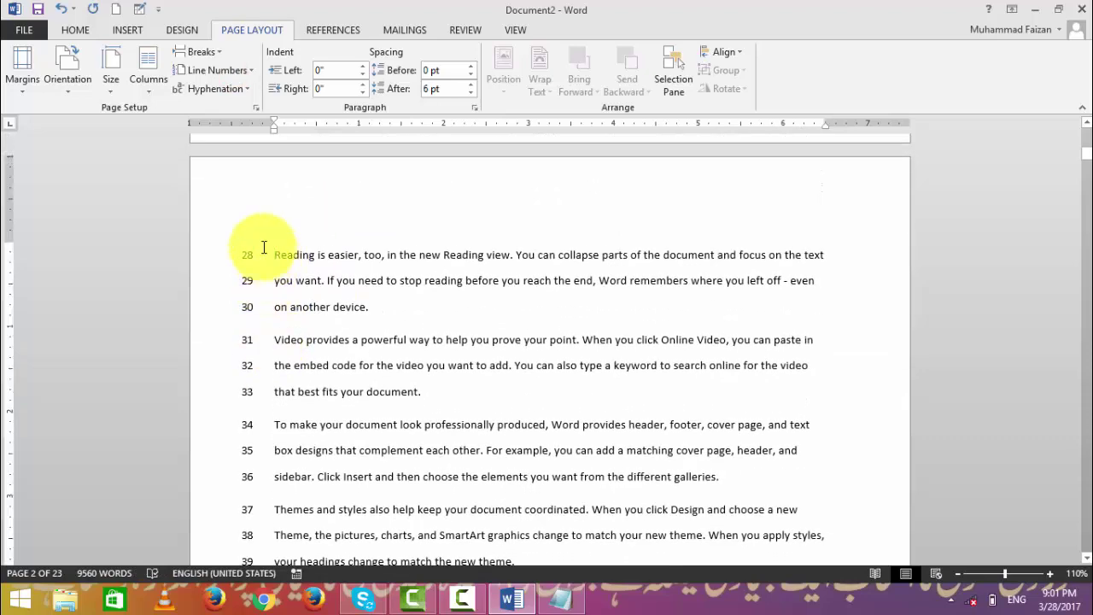
left_click(225, 75)
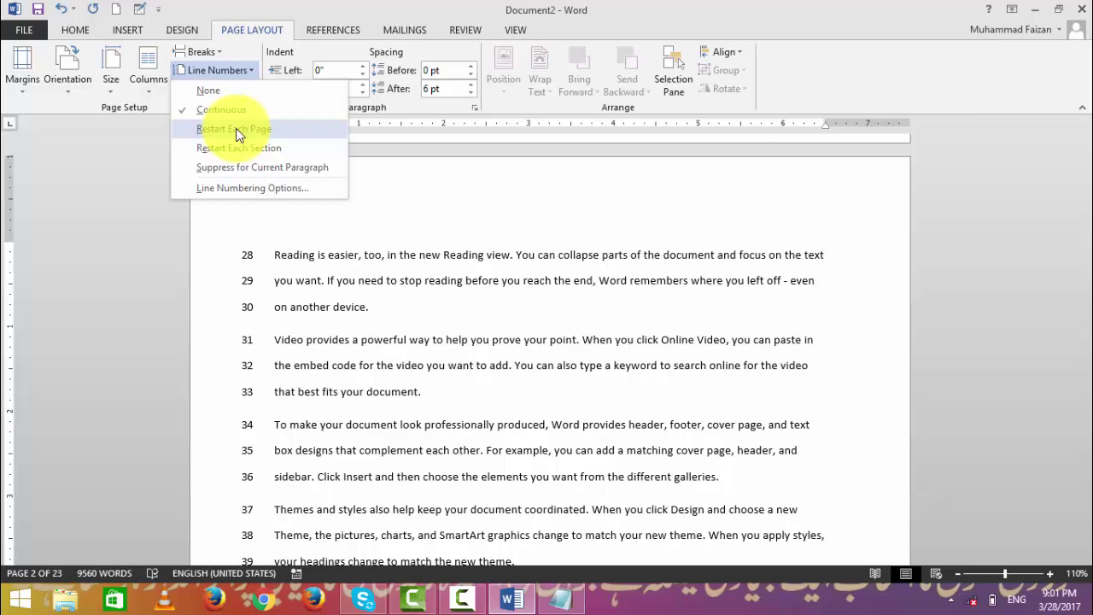
left_click(237, 130)
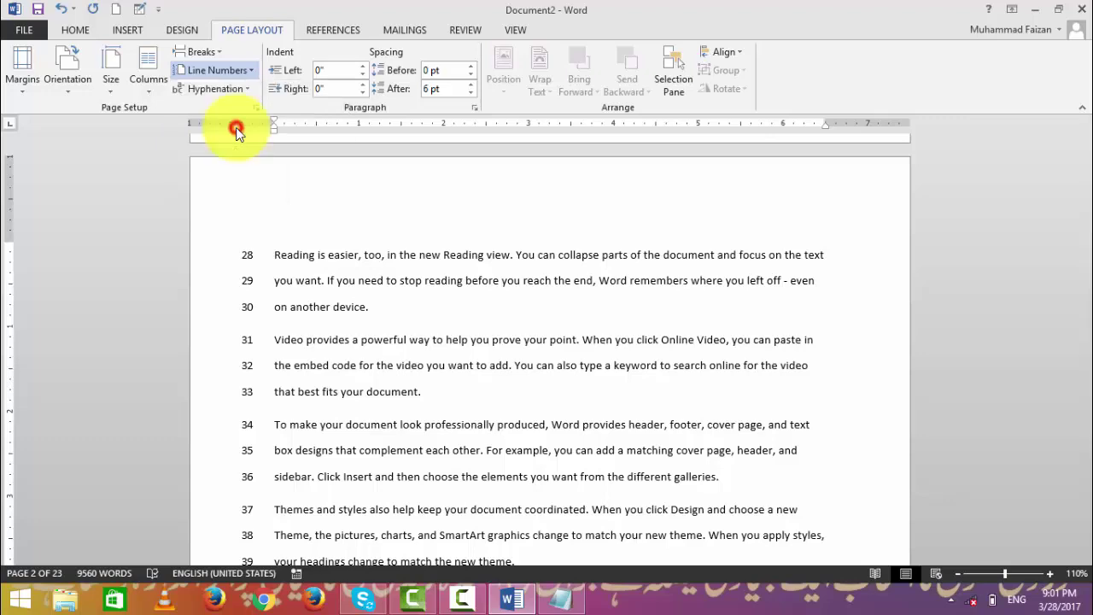
scroll(278, 291, "down", 3)
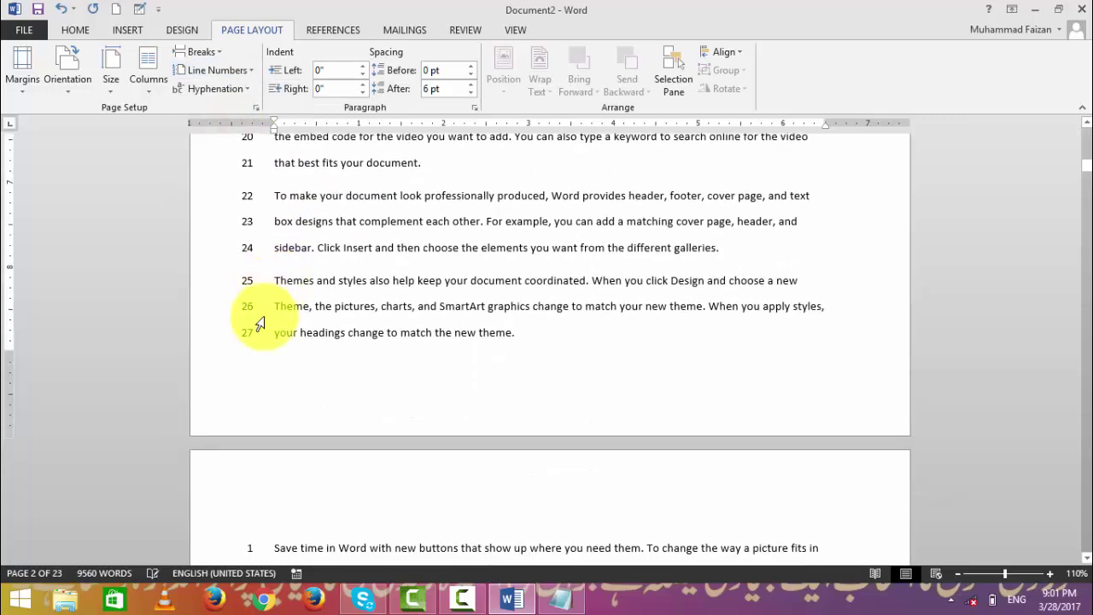
scroll(256, 318, "down", 1)
scroll(286, 371, "down", 4)
scroll(237, 261, "down", 4)
scroll(280, 342, "down", 6)
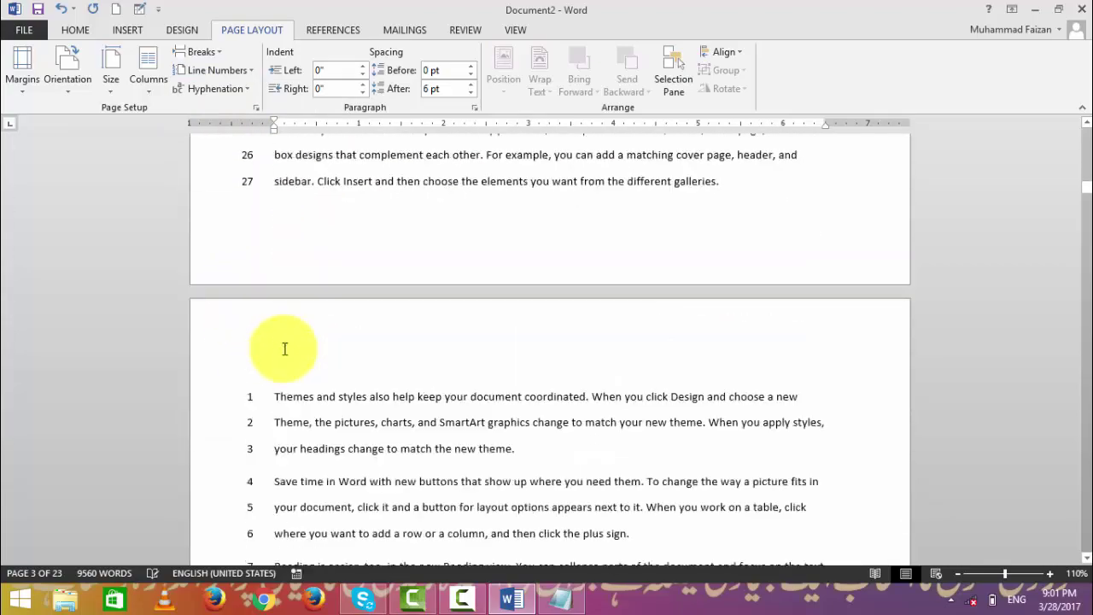
scroll(281, 324, "down", 2)
scroll(280, 312, "down", 2)
scroll(278, 314, "down", 5)
scroll(263, 341, "down", 4)
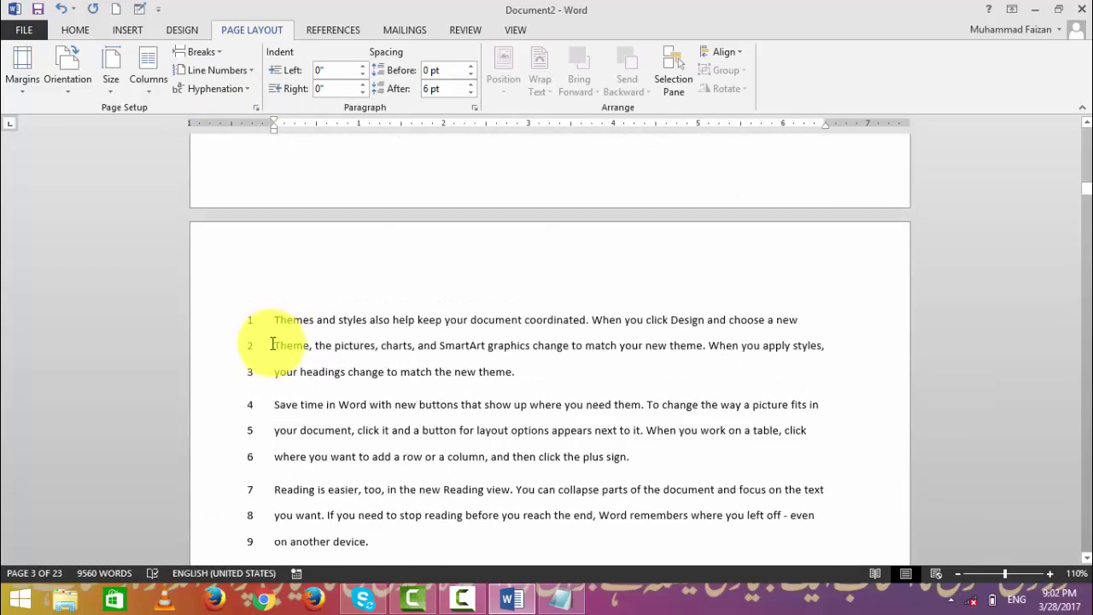
scroll(269, 333, "down", 7)
scroll(276, 325, "down", 3)
scroll(272, 322, "down", 2)
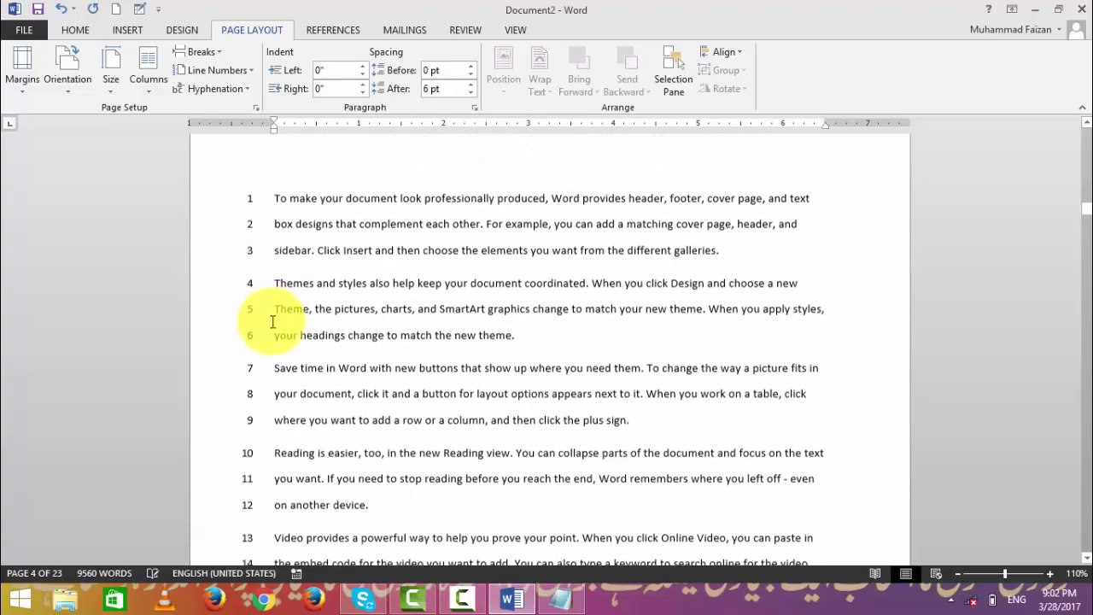
scroll(268, 313, "down", 10)
scroll(269, 298, "down", 5)
scroll(249, 285, "down", 12)
scroll(267, 281, "up", 12)
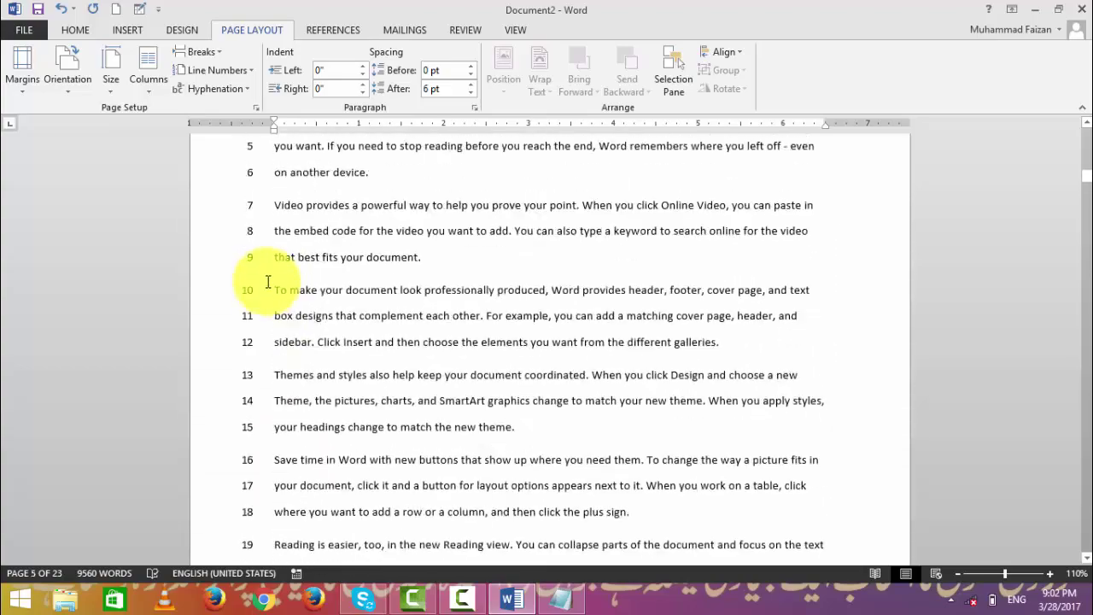
scroll(268, 282, "up", 10)
scroll(268, 280, "up", 5)
scroll(267, 278, "up", 2)
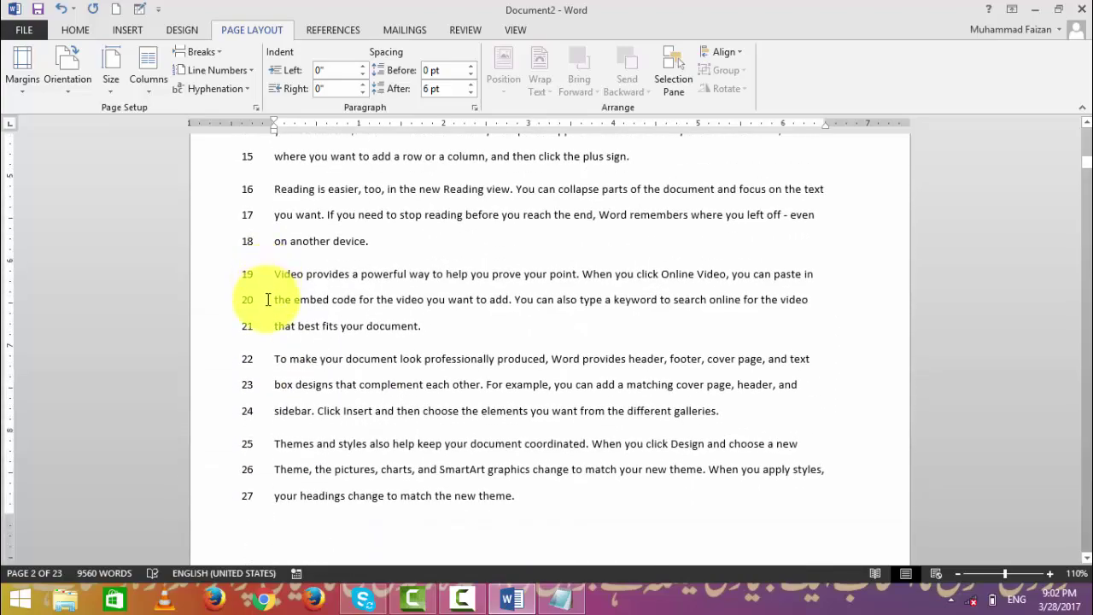
scroll(265, 295, "down", 1)
scroll(265, 299, "up", 2)
scroll(272, 301, "up", 3)
scroll(272, 302, "up", 1)
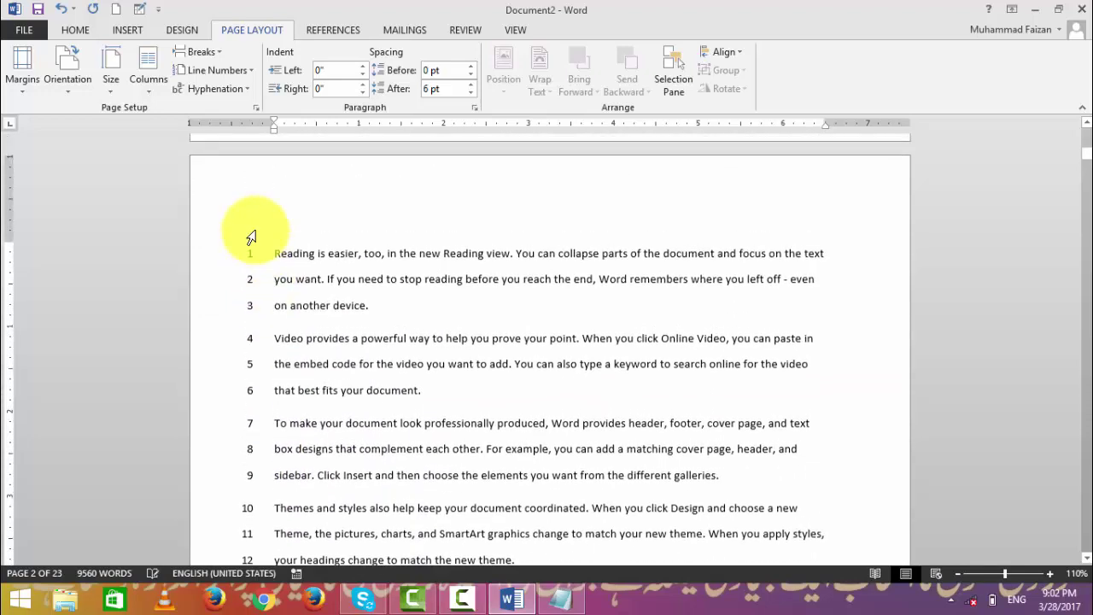
left_click(198, 70)
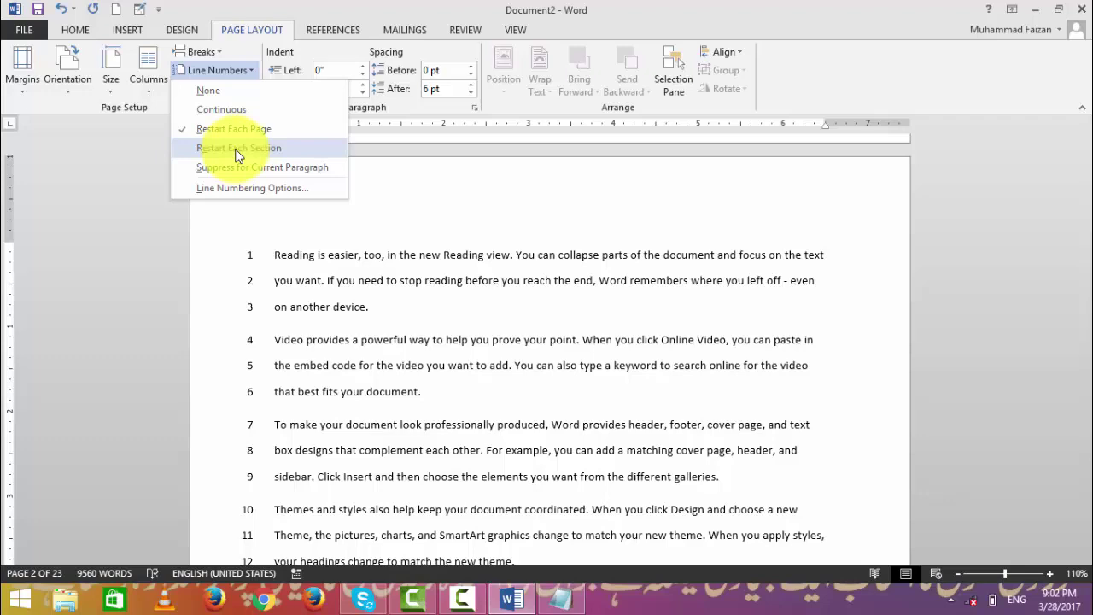
Switch line numbering to Restart Each Section so page 2 continues at 28.
left_click(237, 154)
scroll(303, 404, "down", 3)
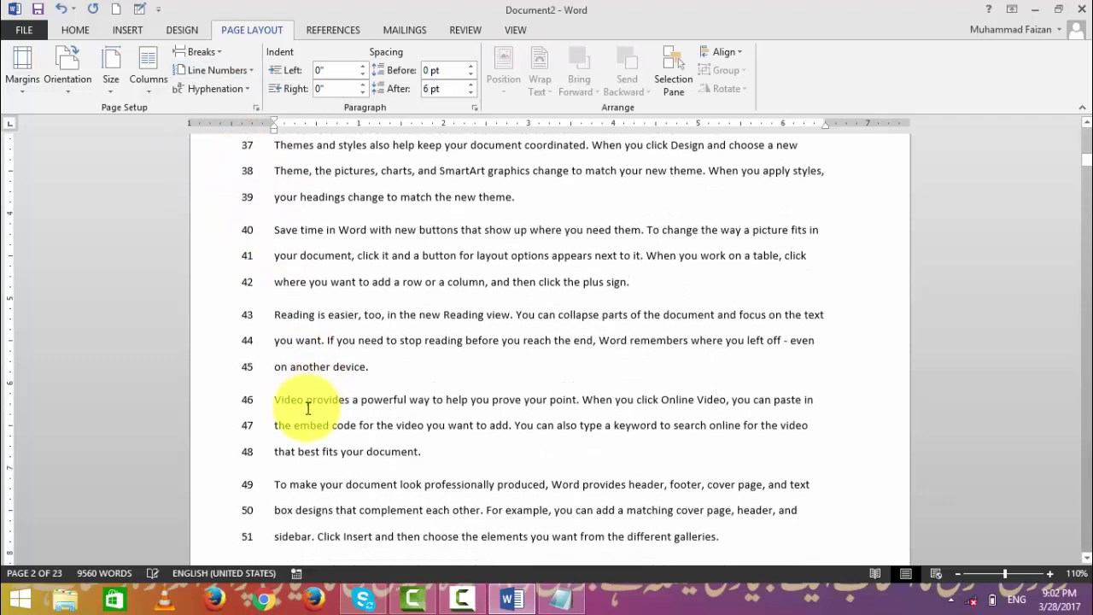
scroll(303, 404, "down", 3)
scroll(303, 404, "down", 3)
scroll(249, 391, "down", 6)
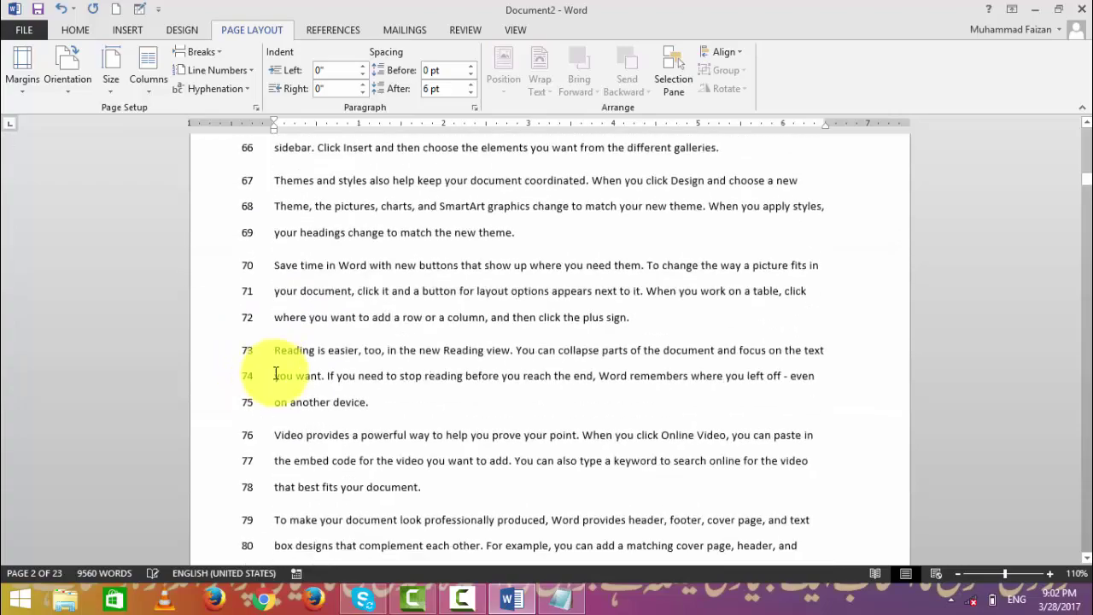
scroll(281, 371, "up", 3)
scroll(276, 366, "up", 5)
scroll(276, 358, "up", 5)
scroll(275, 366, "up", 5)
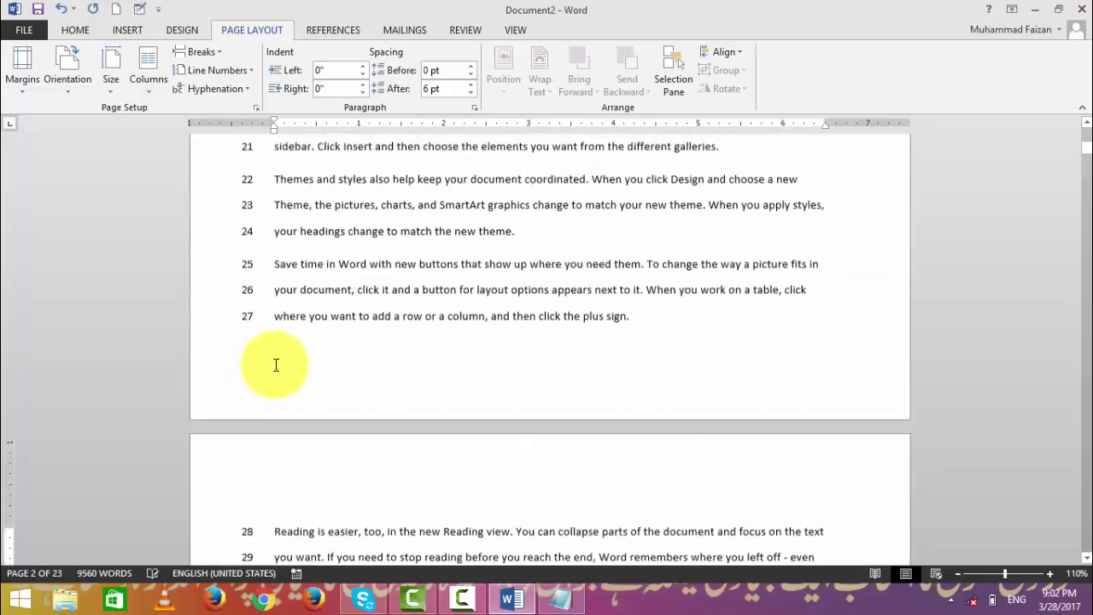
left_click(222, 69)
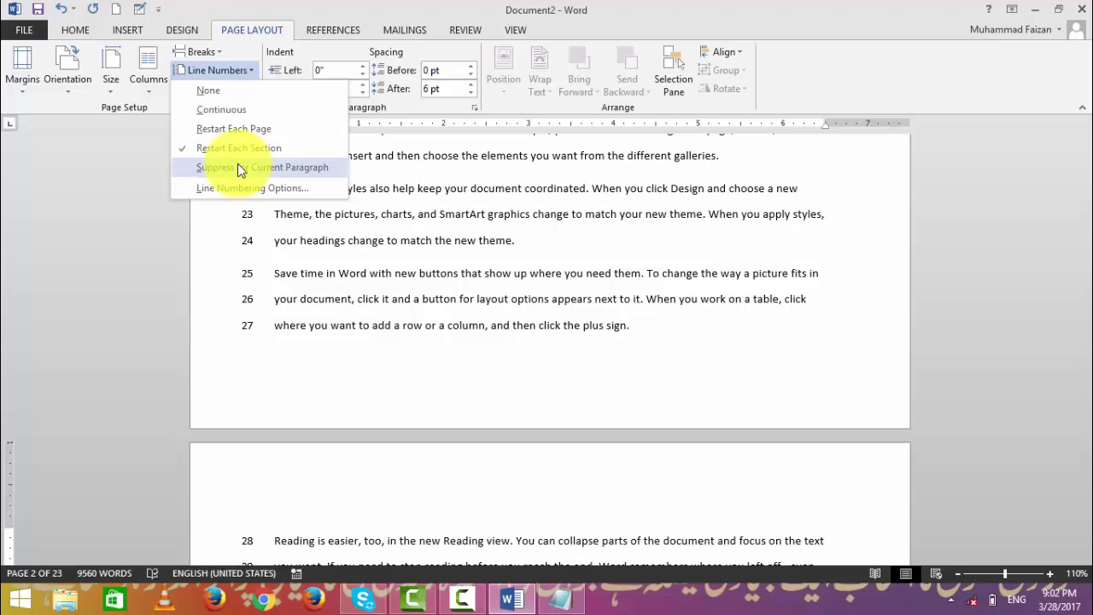
left_click(238, 168)
scroll(329, 369, "down", 3)
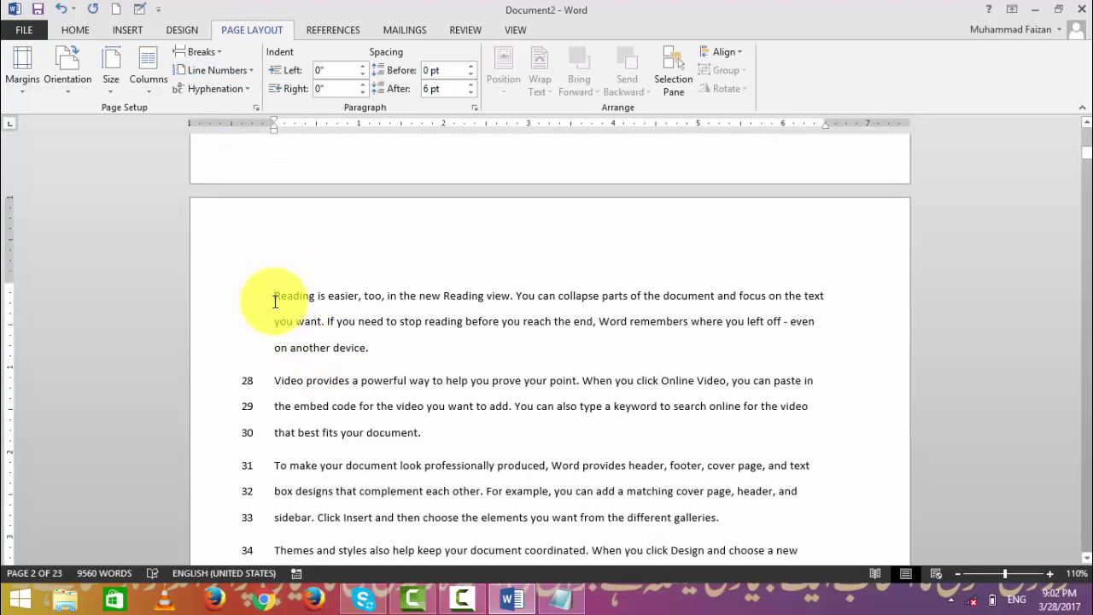
key("ctrl+z")
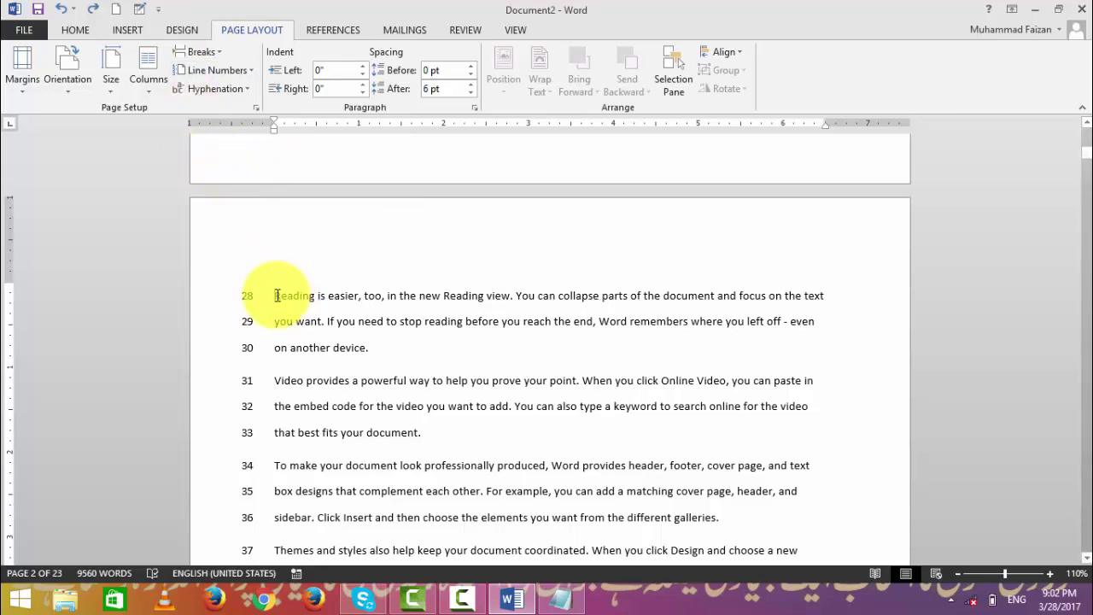
scroll(273, 321, "down", 1)
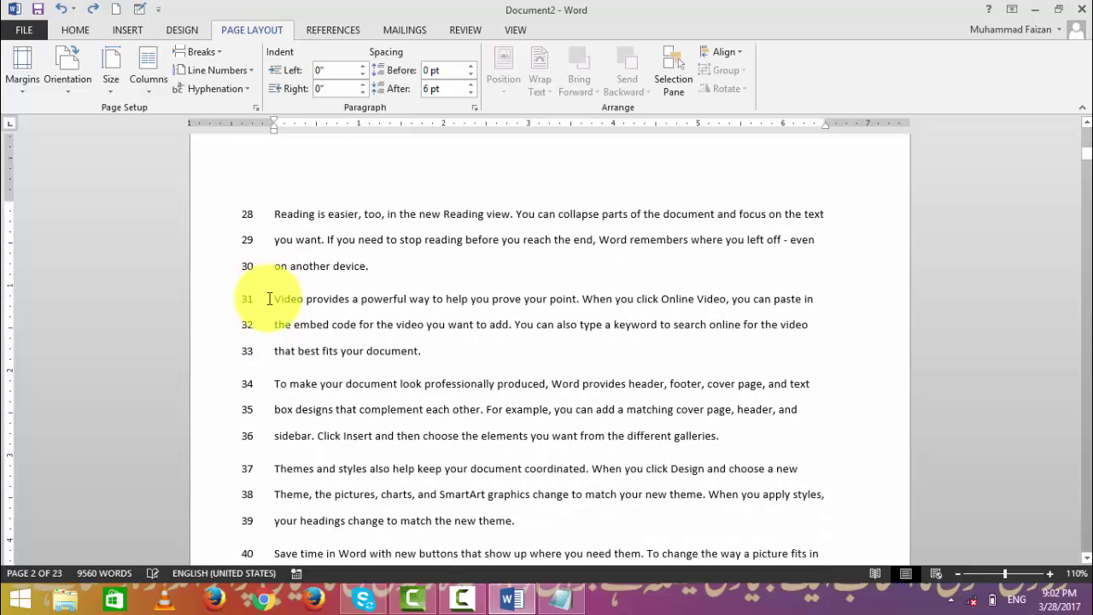
left_click(269, 299)
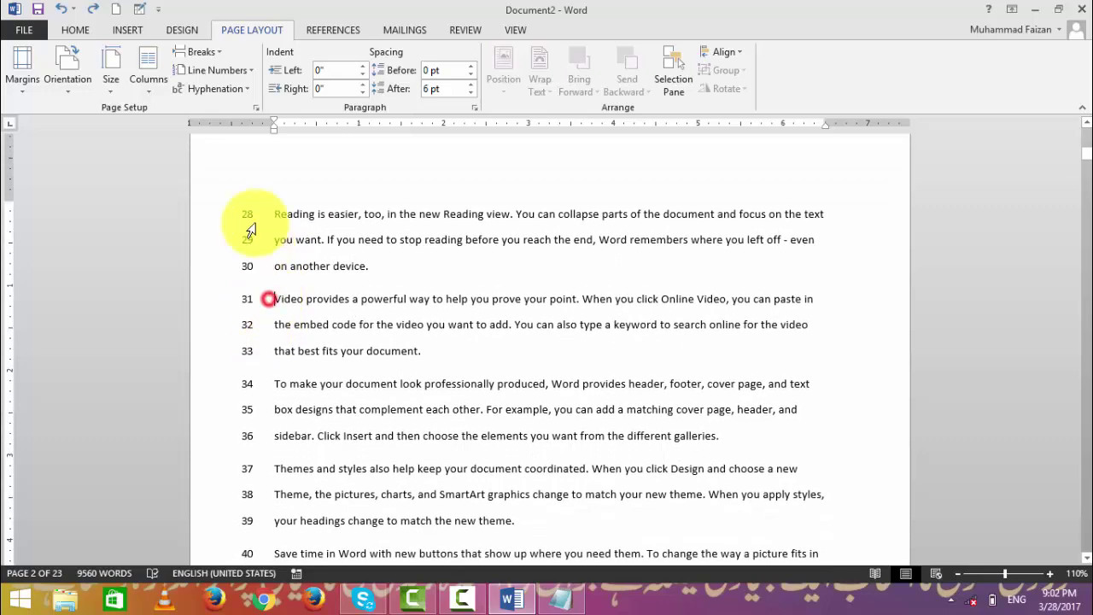
left_click(221, 77)
left_click(232, 167)
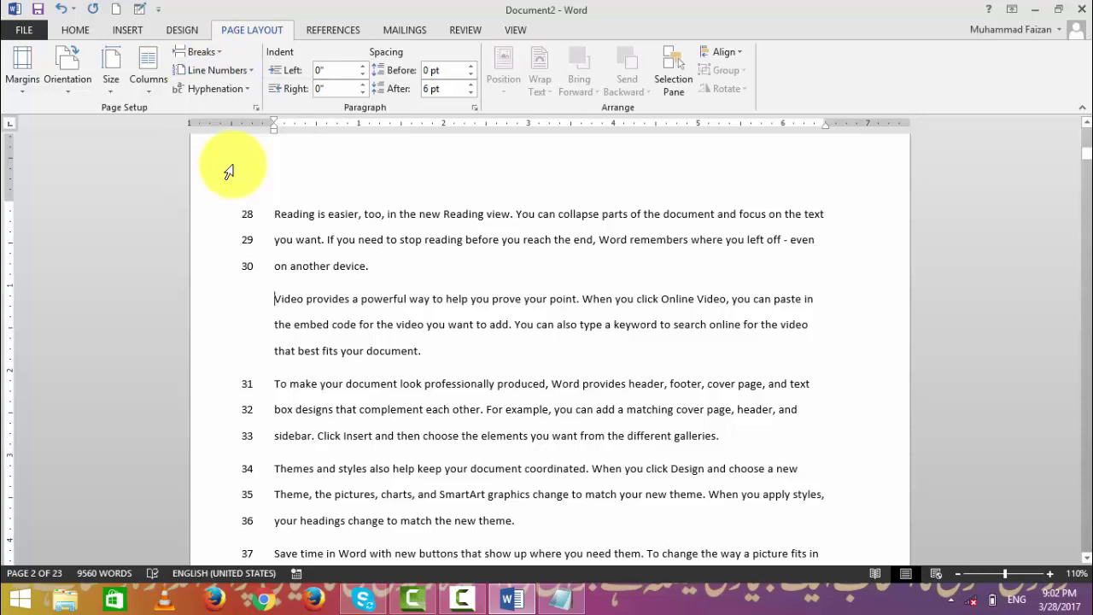
key("ctrl+z")
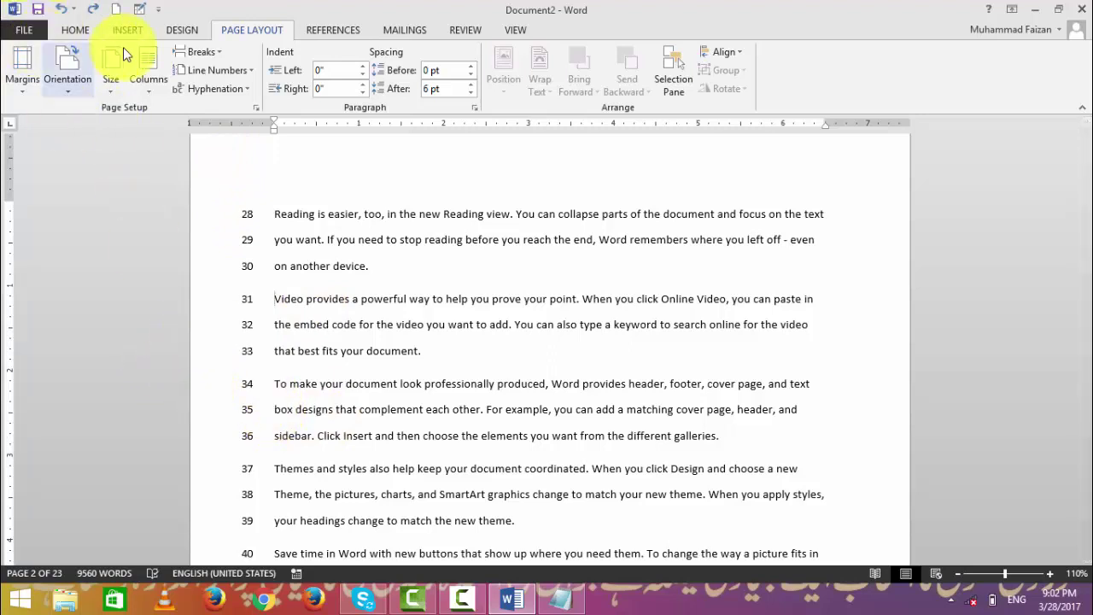
left_click(218, 70)
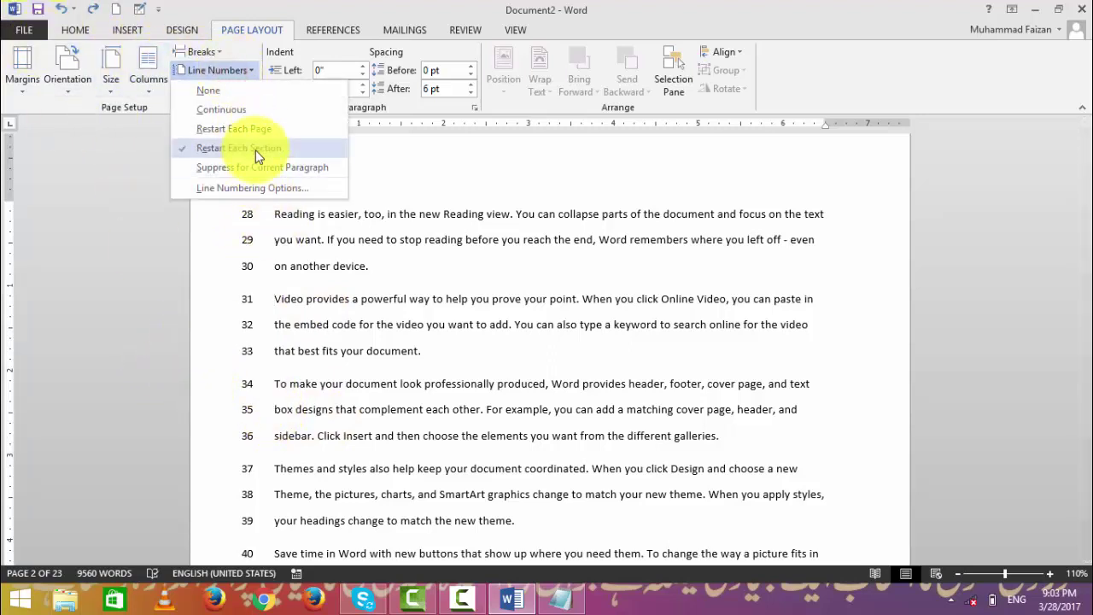
left_click(219, 107)
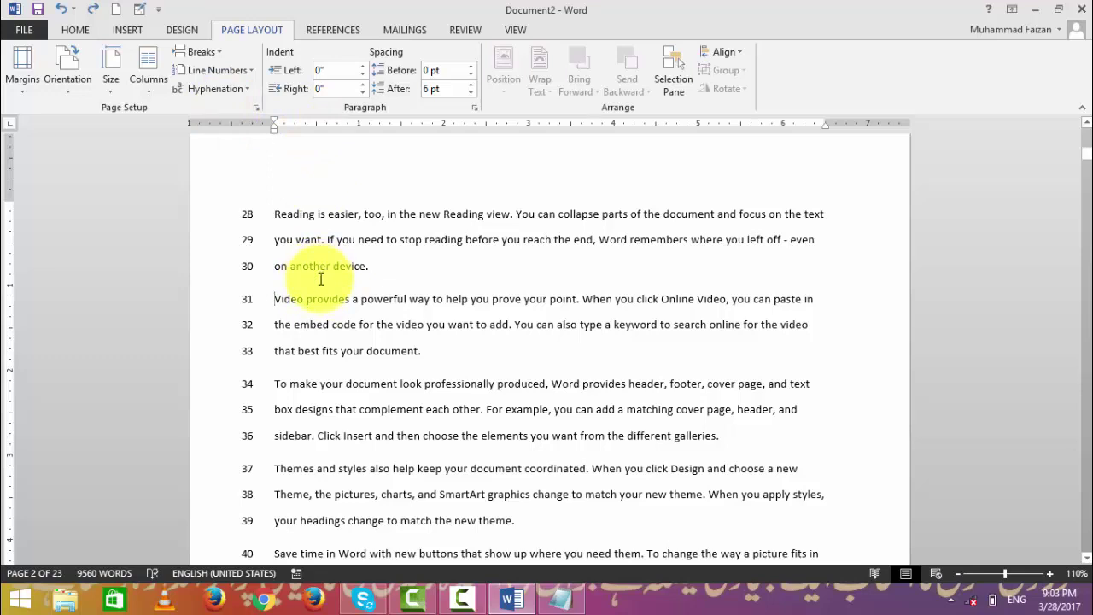
left_click(214, 72)
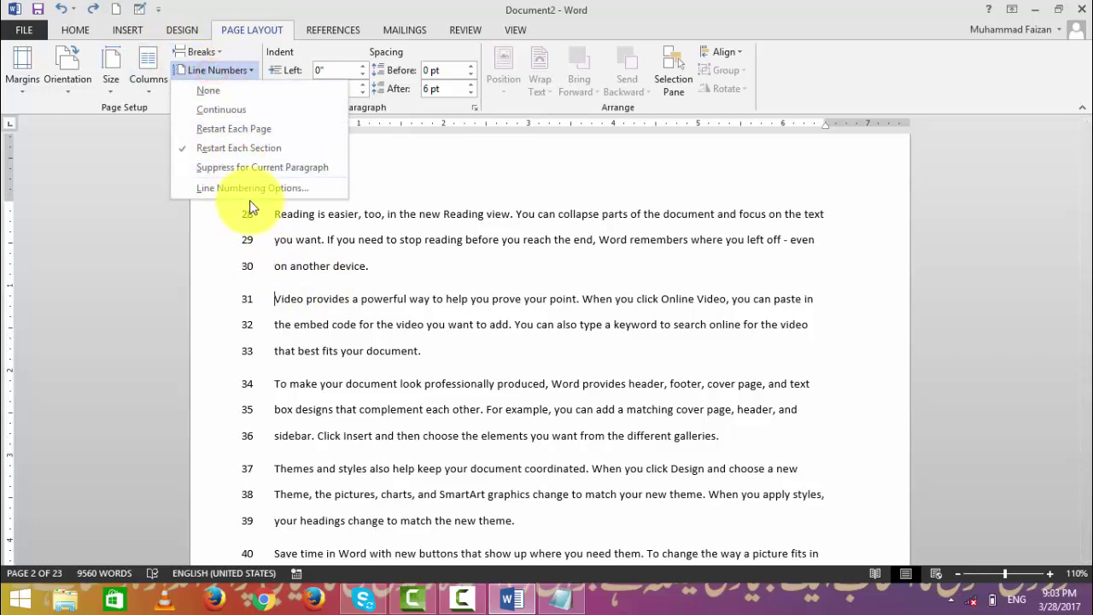
Open Line Numbering Options and leave section start New page, odd/even headers off, alignment Top.
left_click(252, 188)
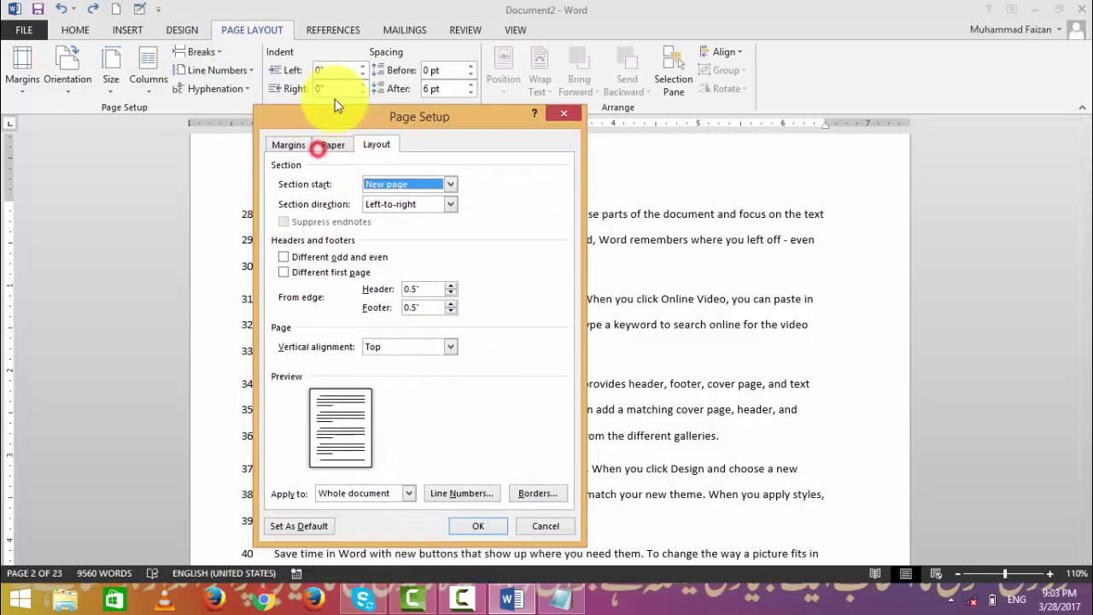
left_click_drag(336, 108, 317, 64)
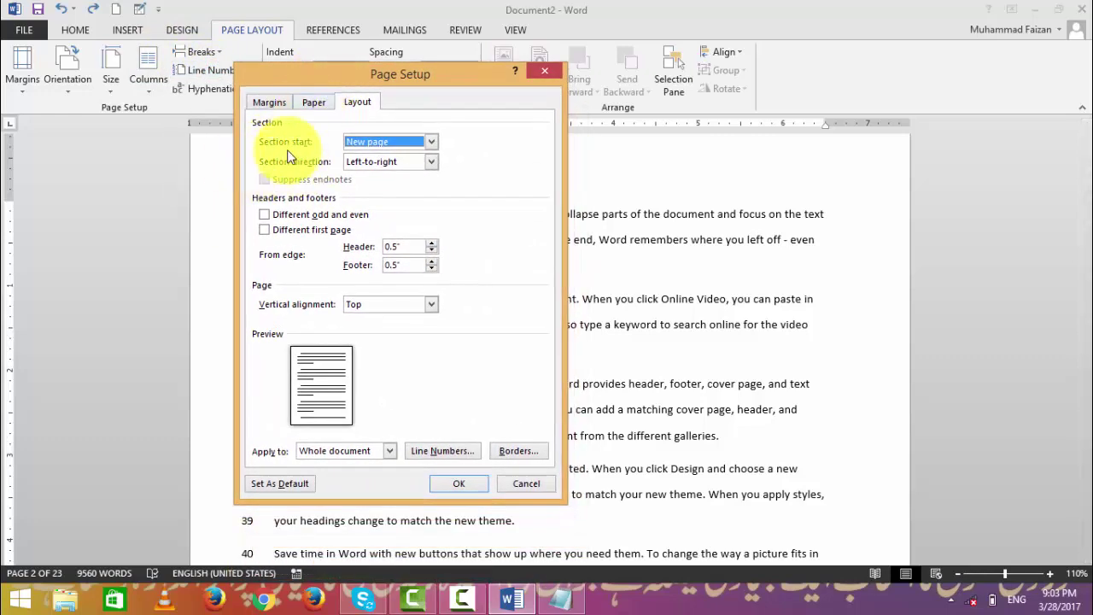
left_click(384, 141)
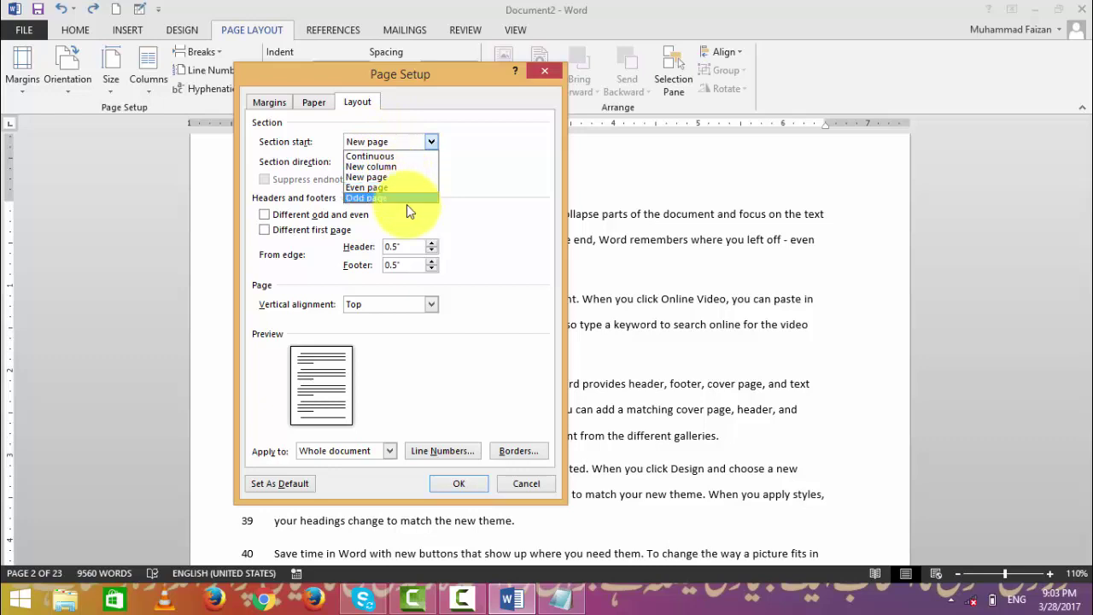
left_click(402, 198)
left_click(367, 143)
left_click(365, 151)
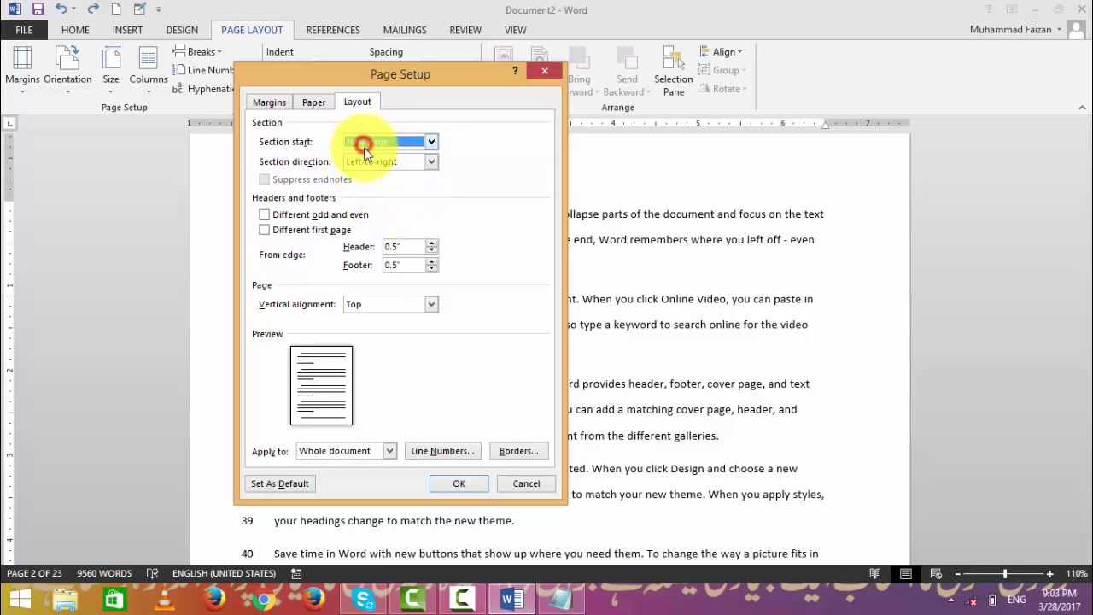
left_click(271, 215)
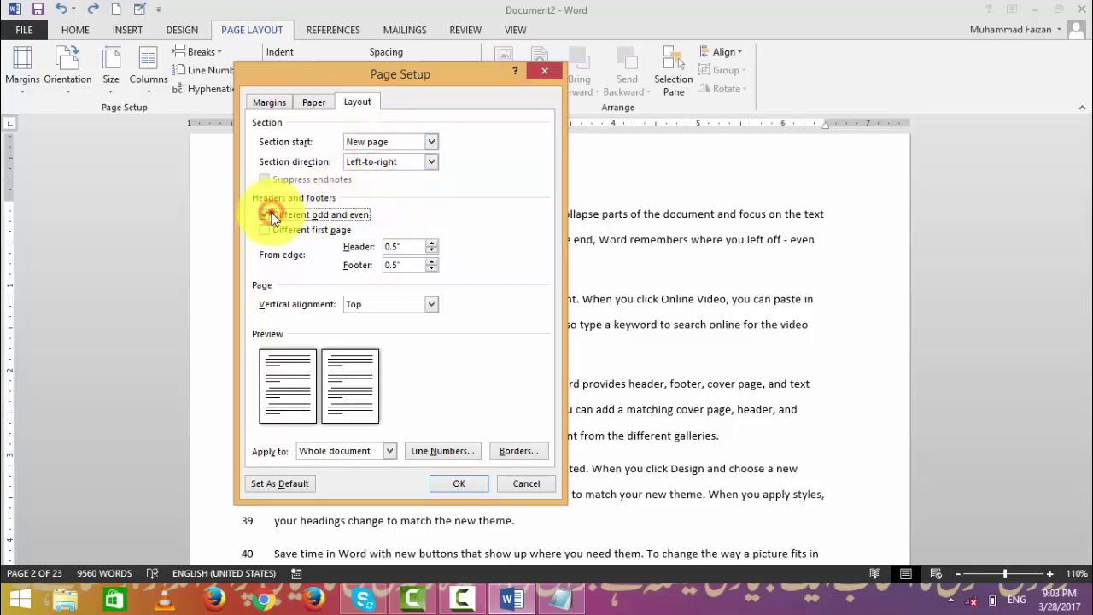
left_click(271, 221)
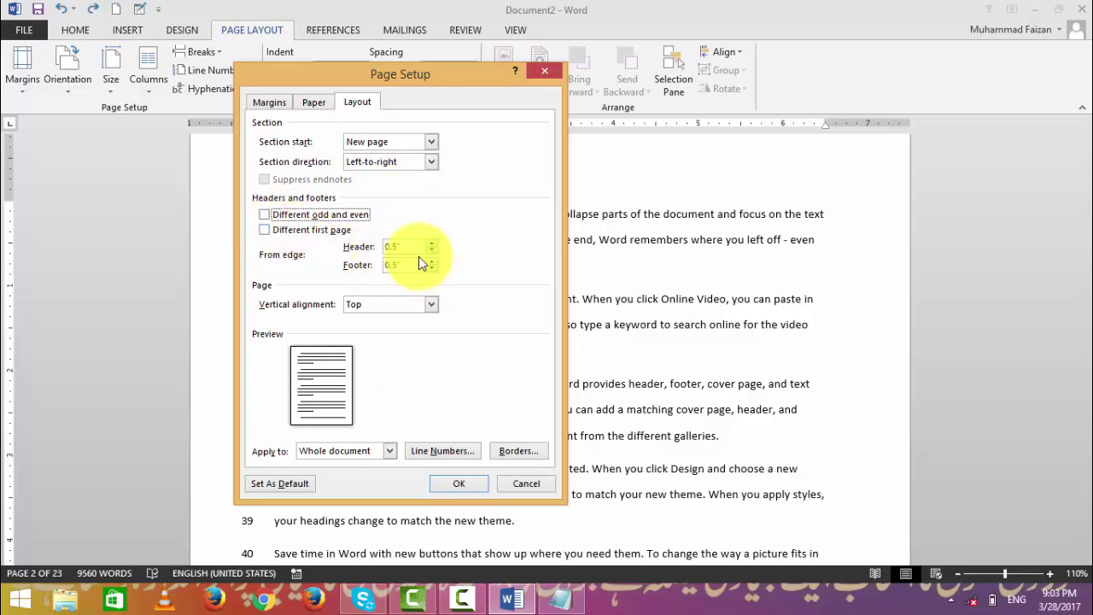
left_click(418, 306)
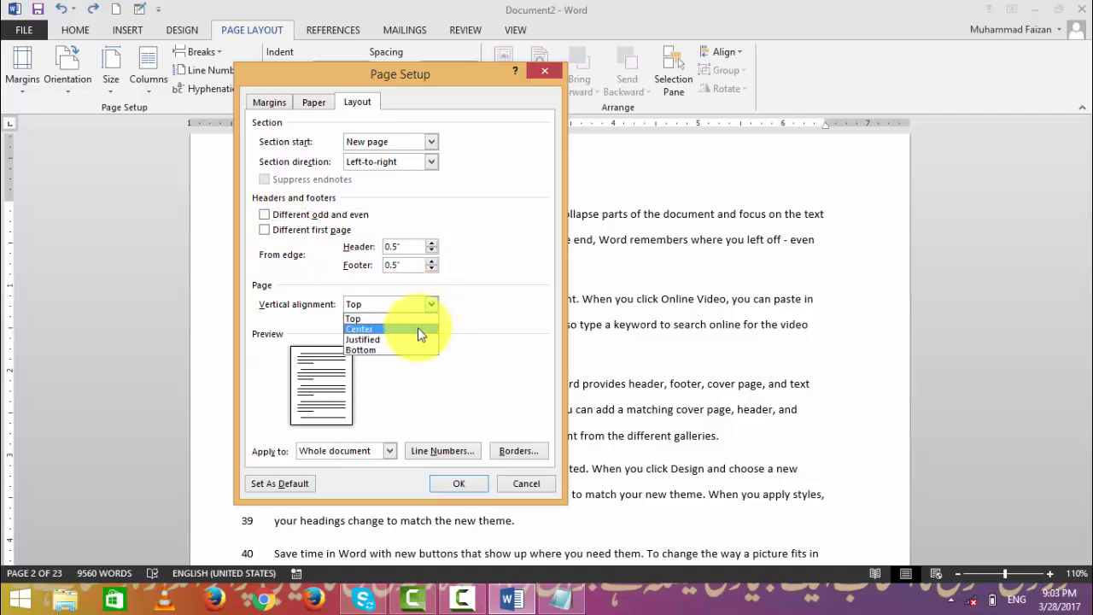
left_click(405, 318)
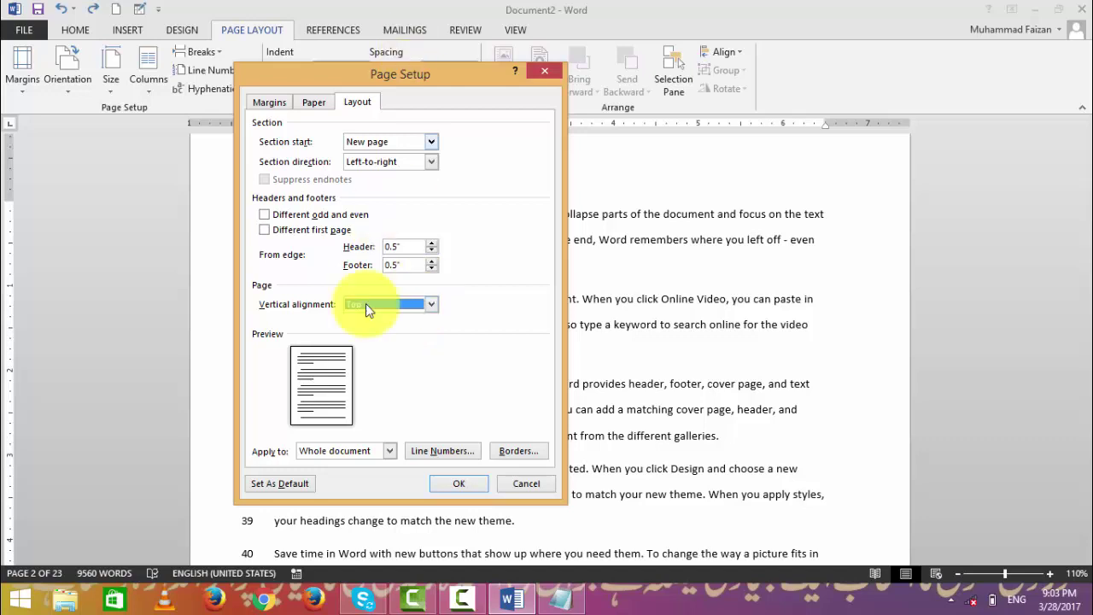
Open the Line Numbers dialog, then cancel it and Page Setup without applying changes.
left_click(444, 450)
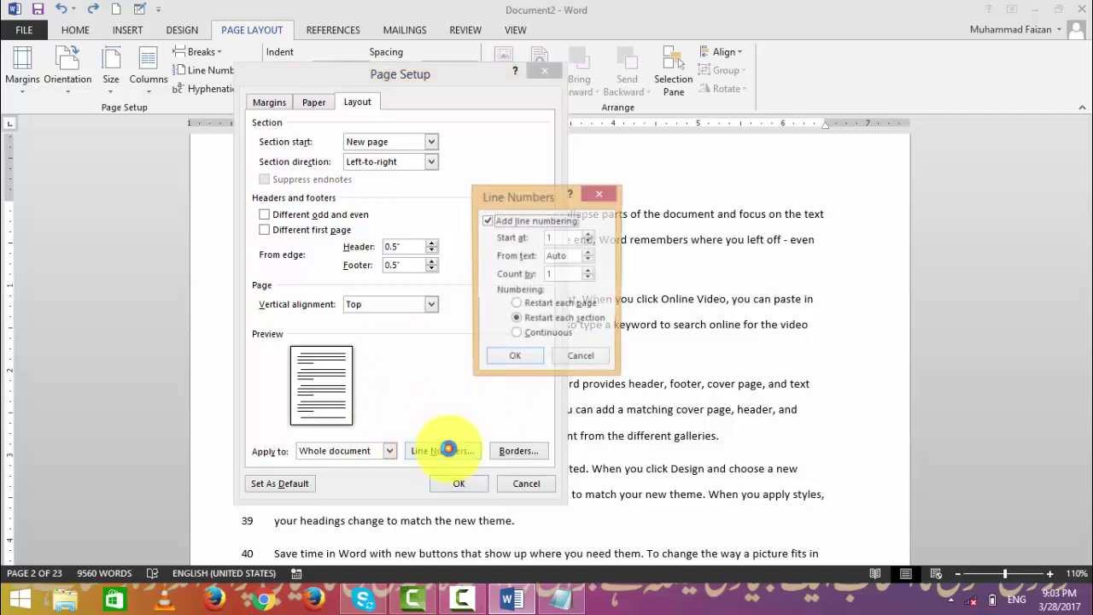
left_click_drag(548, 201, 416, 203)
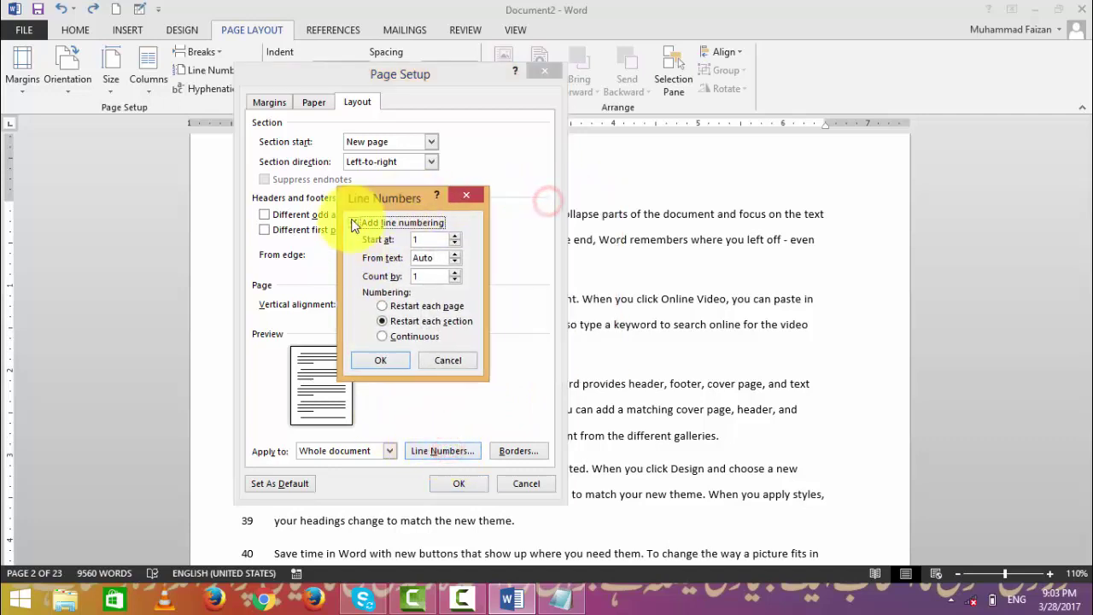
left_click(353, 223)
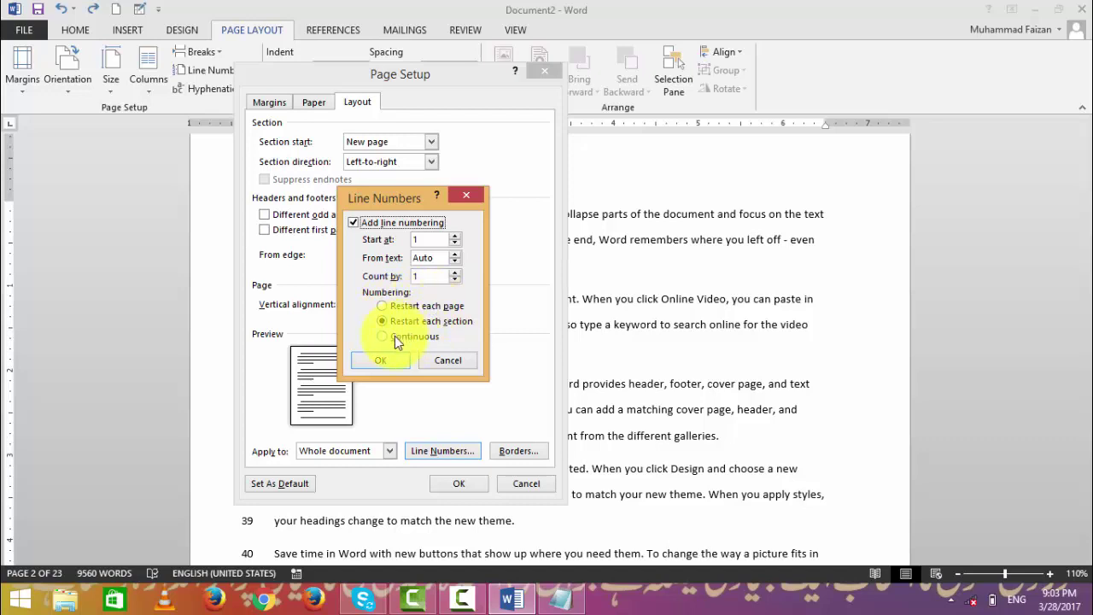
left_click(447, 360)
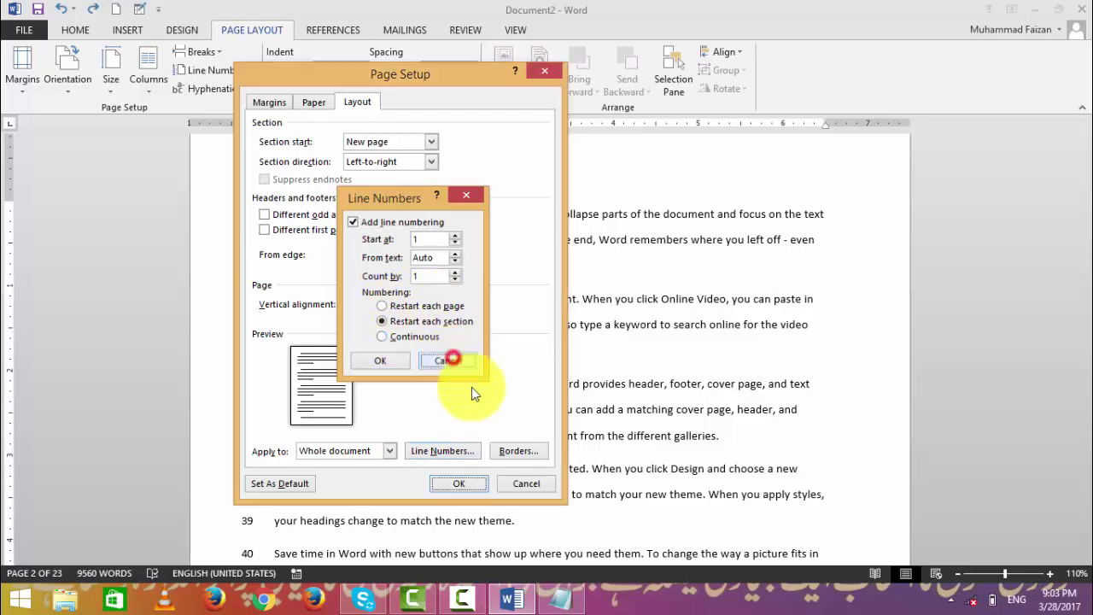
left_click(522, 483)
Set Line Numbers to None to remove numbering from the document.
left_click(233, 71)
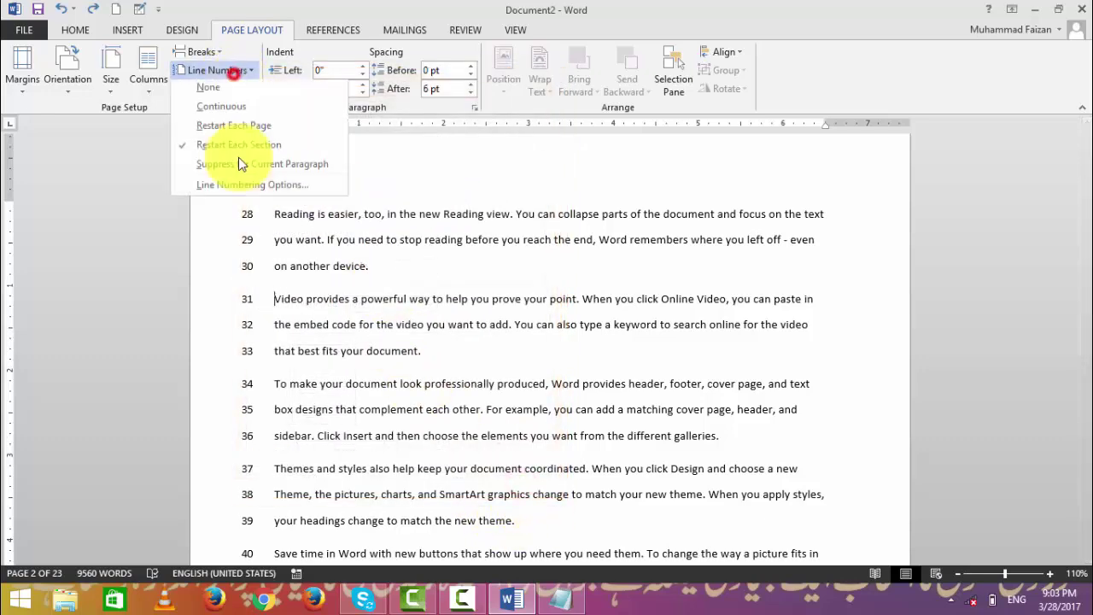
left_click(208, 87)
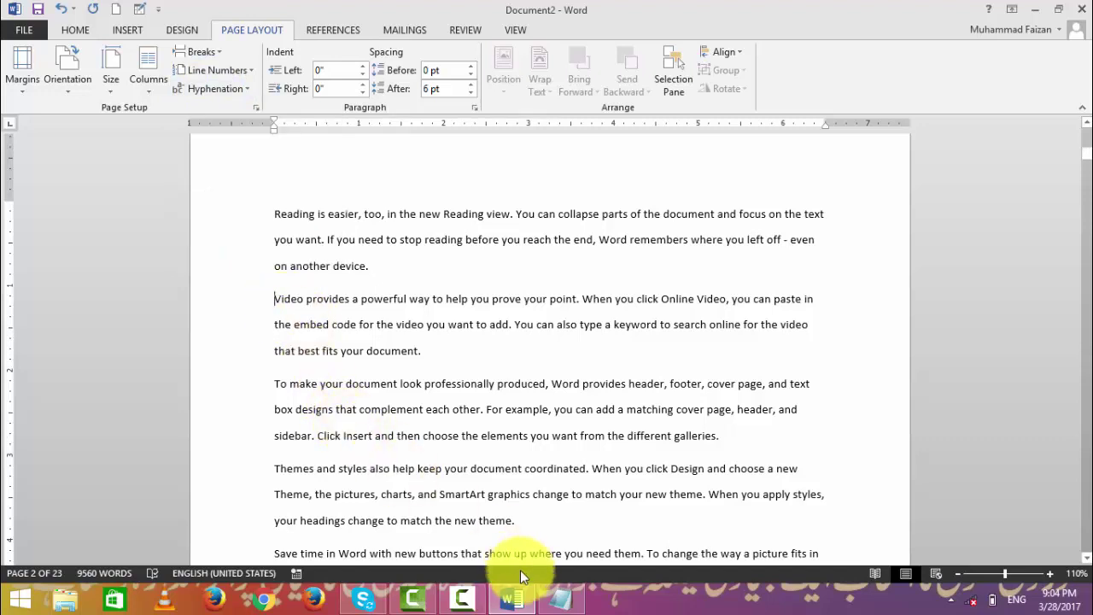
In Notepad, add the entry '3. Hyphenation' with 'Hyphen -' in the second column.
left_click(561, 600)
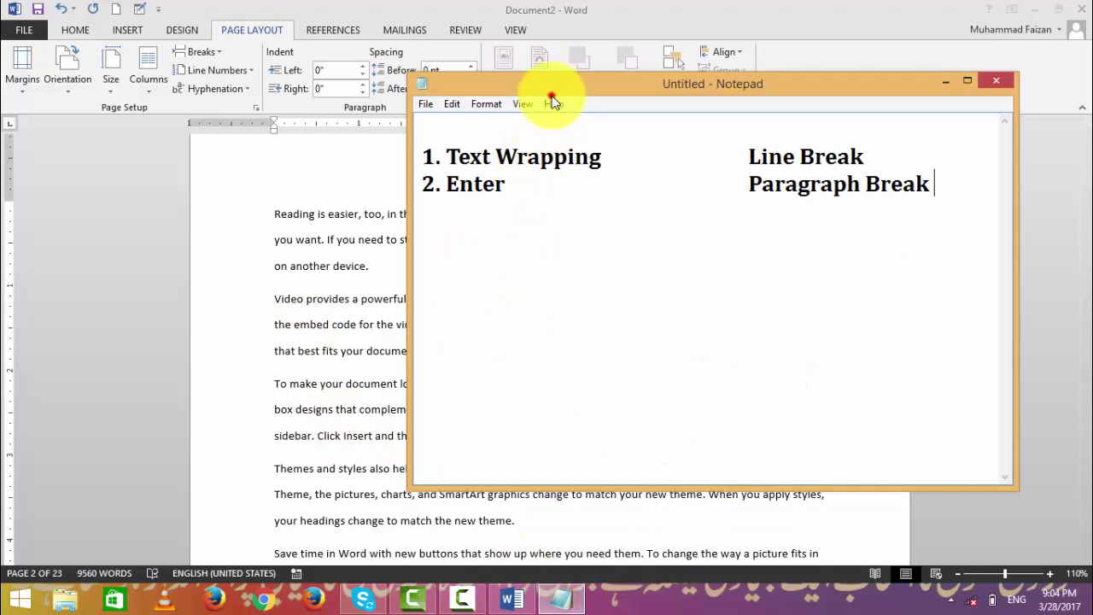
left_click_drag(552, 98, 530, 181)
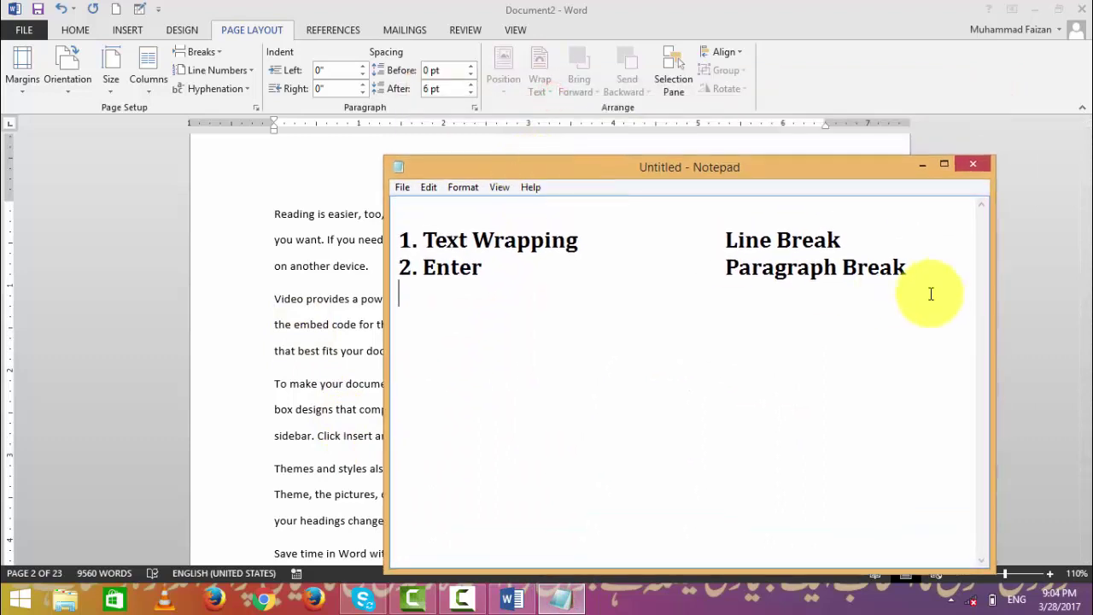
type("3.a")
key("Caps_Lock")
key("BackSpace")
key("BackSpace")
key("Caps_Lock")
type("Hyph")
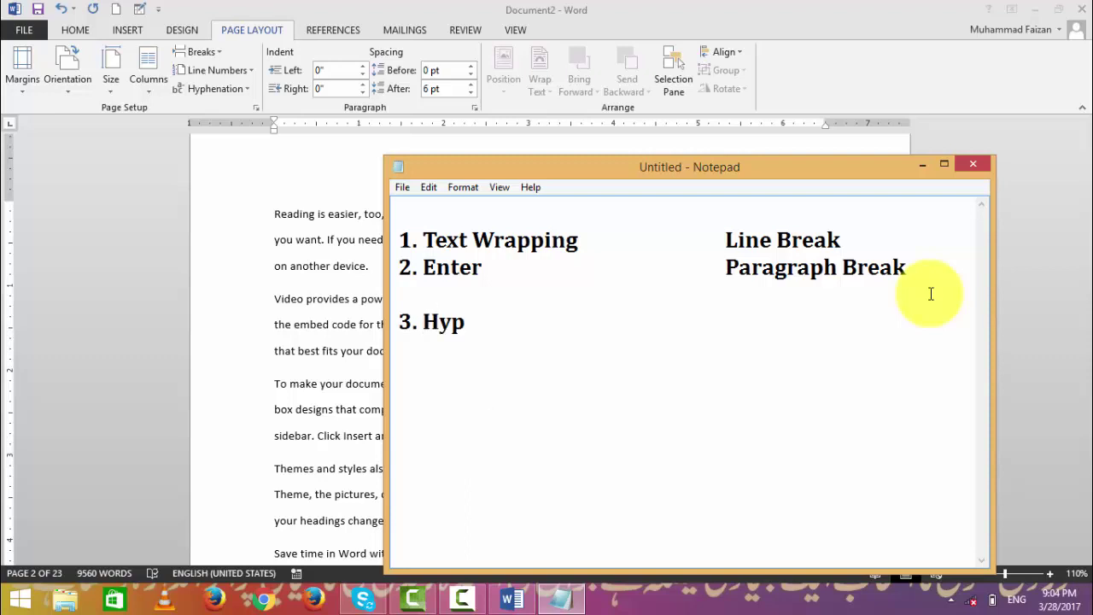
type("enation\t\t\t")
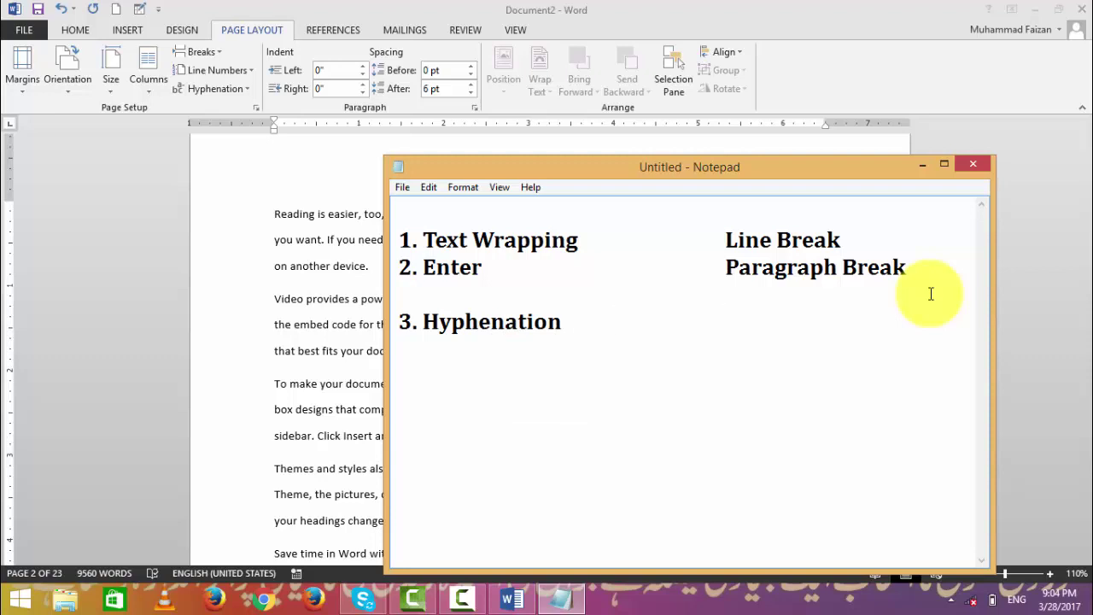
type("Hyphen _")
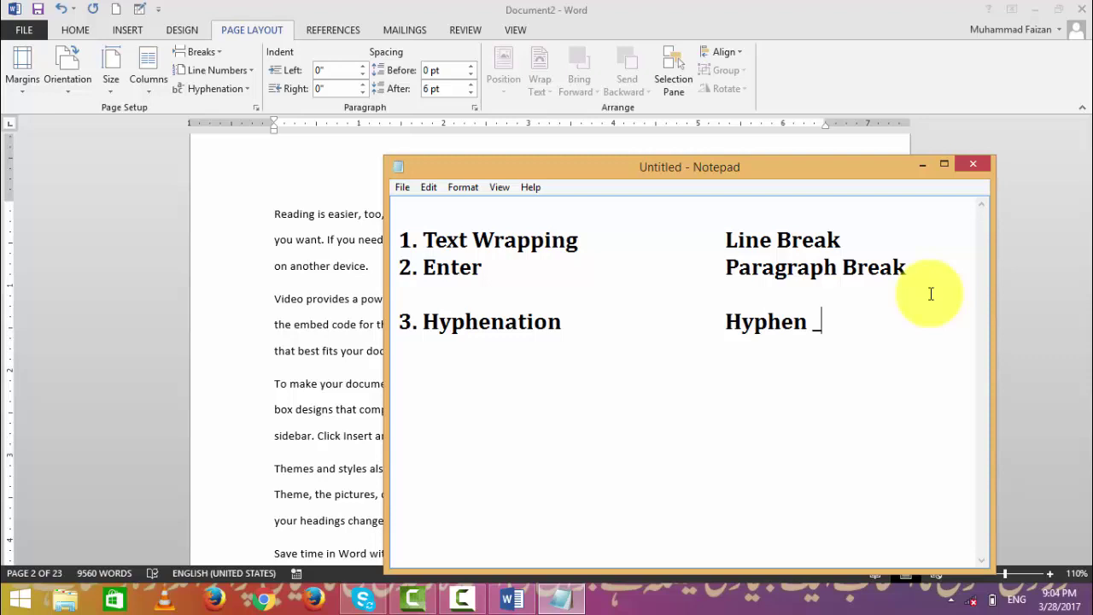
key("BackSpace")
type("-")
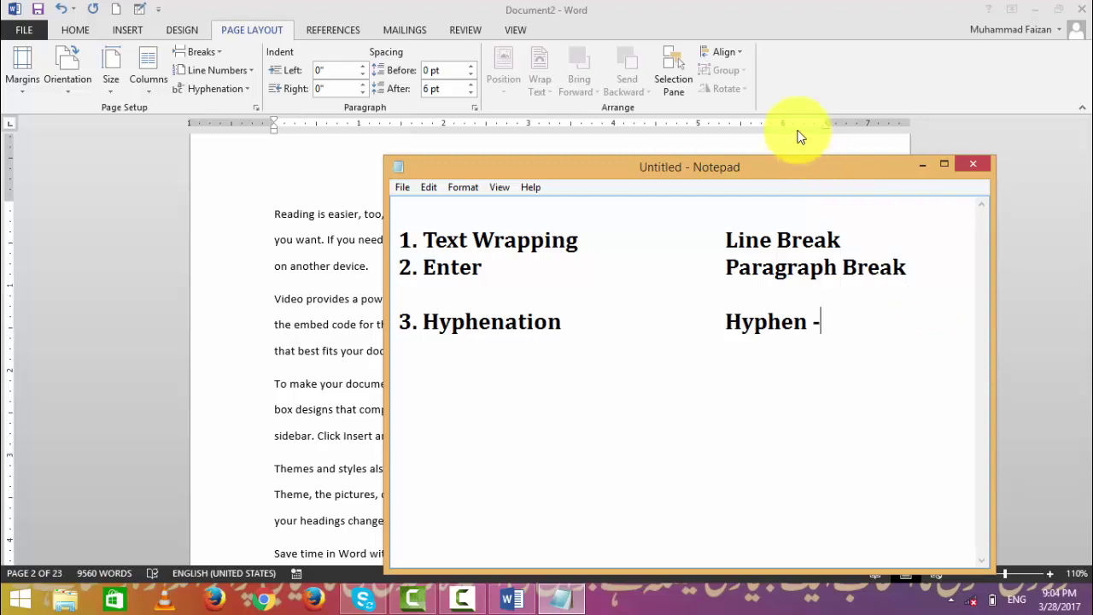
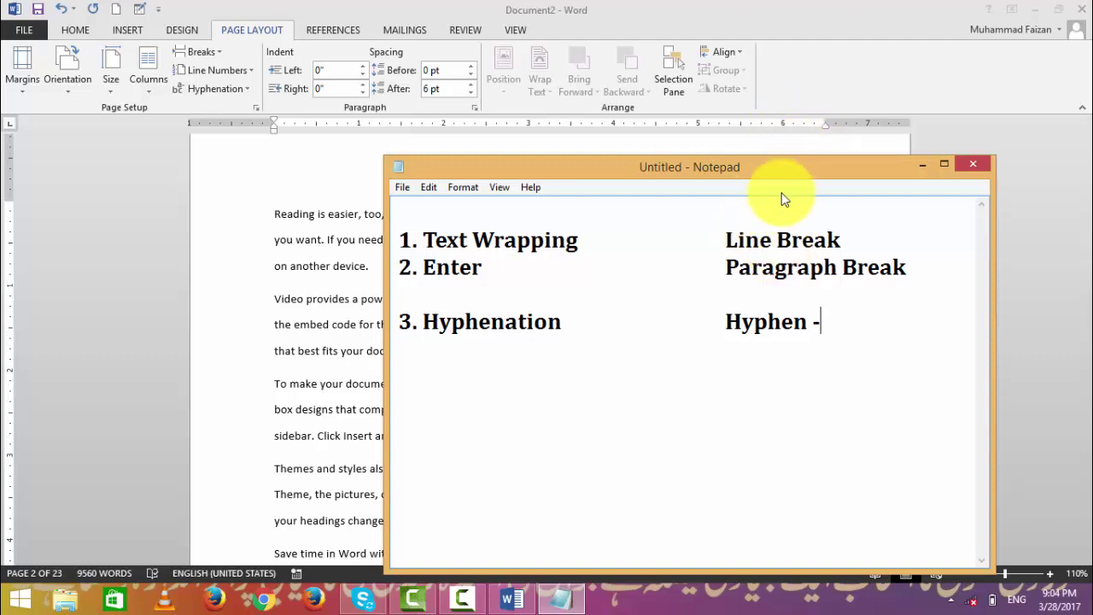
Minimize the Notepad notes and place the insertion point in page 1's paragraph text.
left_click(921, 163)
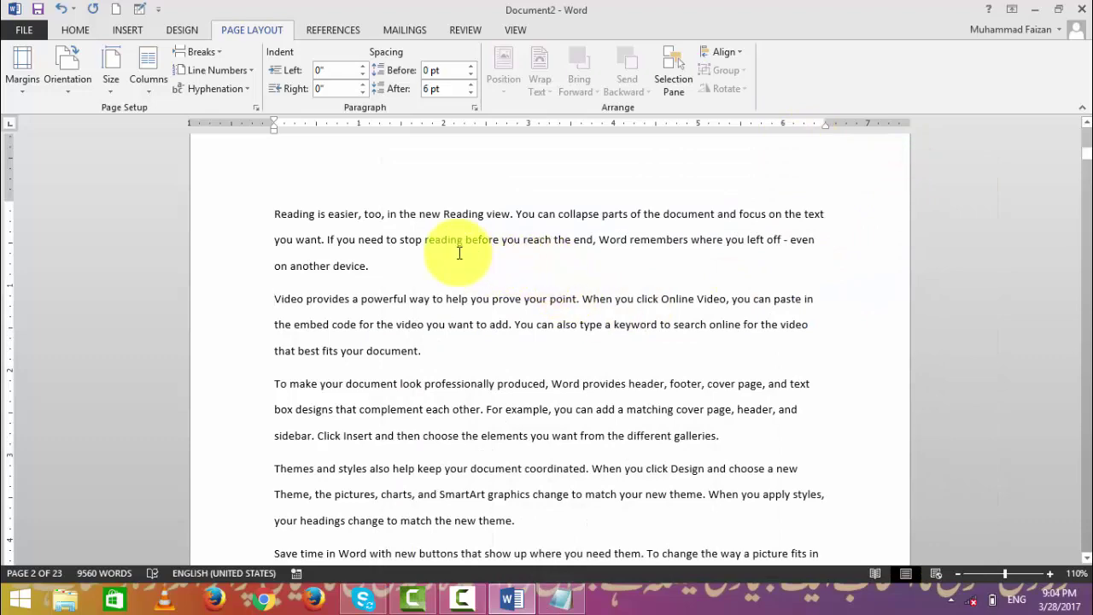
scroll(338, 264, "up", 1)
left_click(274, 254)
scroll(403, 239, "down", 8)
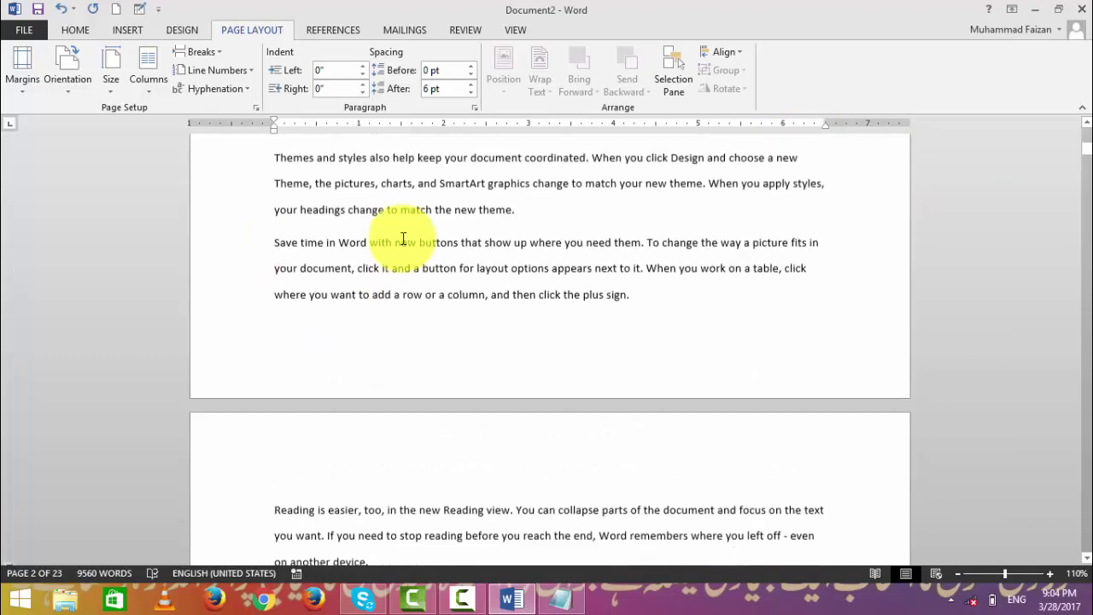
scroll(1081, 167, "up", 5)
left_click_drag(1085, 162, 1085, 154)
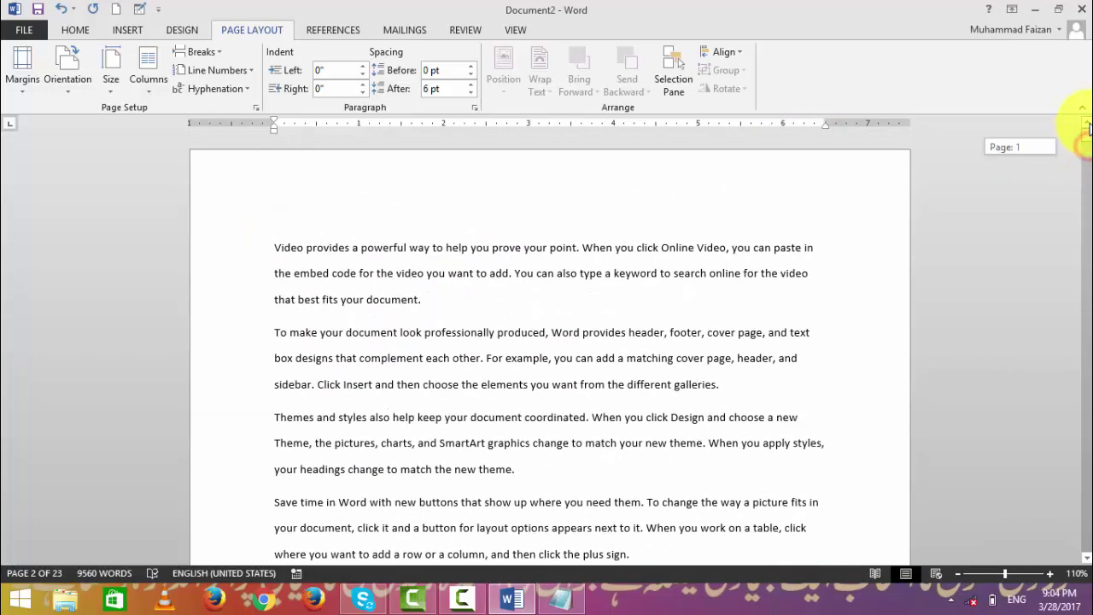
left_click(696, 248)
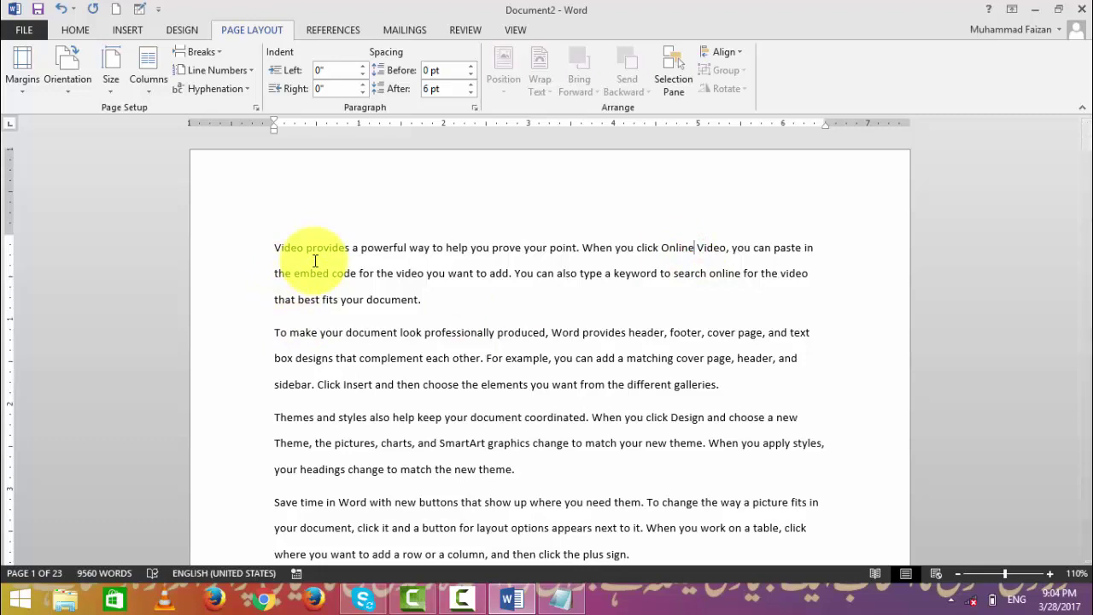
Select the whole document and set Hyphenation to Automatic, then deselect to check the line breaks.
key("ctrl+a")
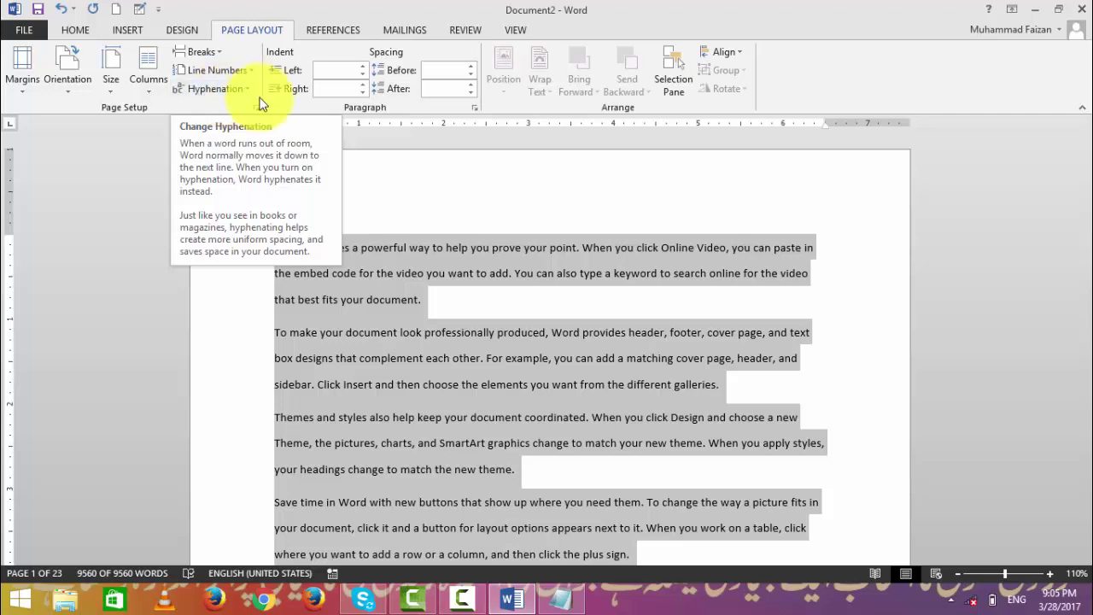
left_click(213, 88)
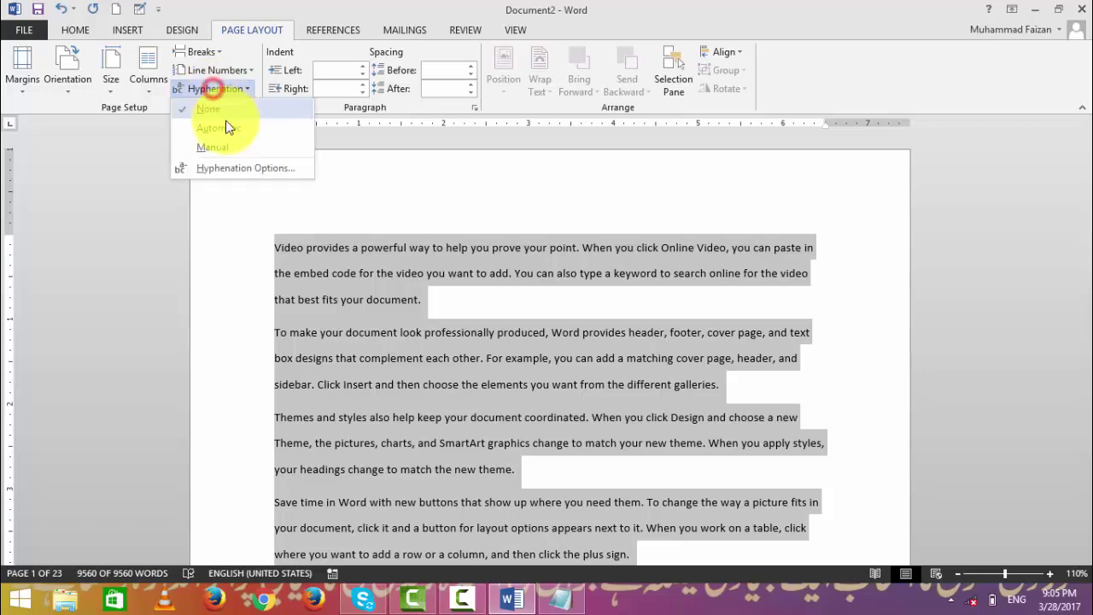
left_click(225, 127)
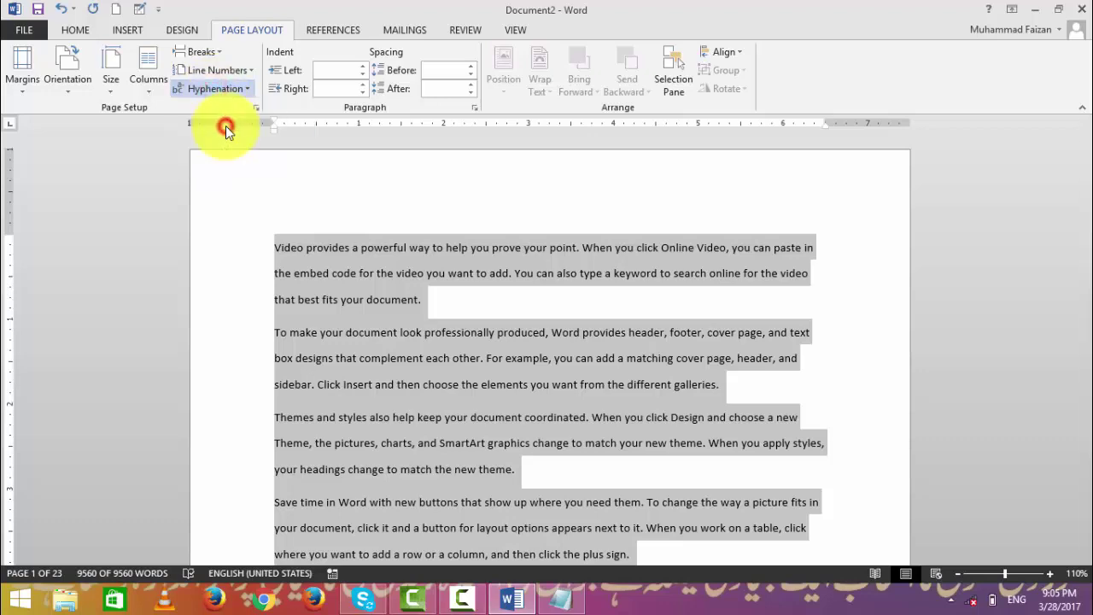
left_click(593, 382)
scroll(599, 380, "up", 2)
scroll(649, 382, "down", 3)
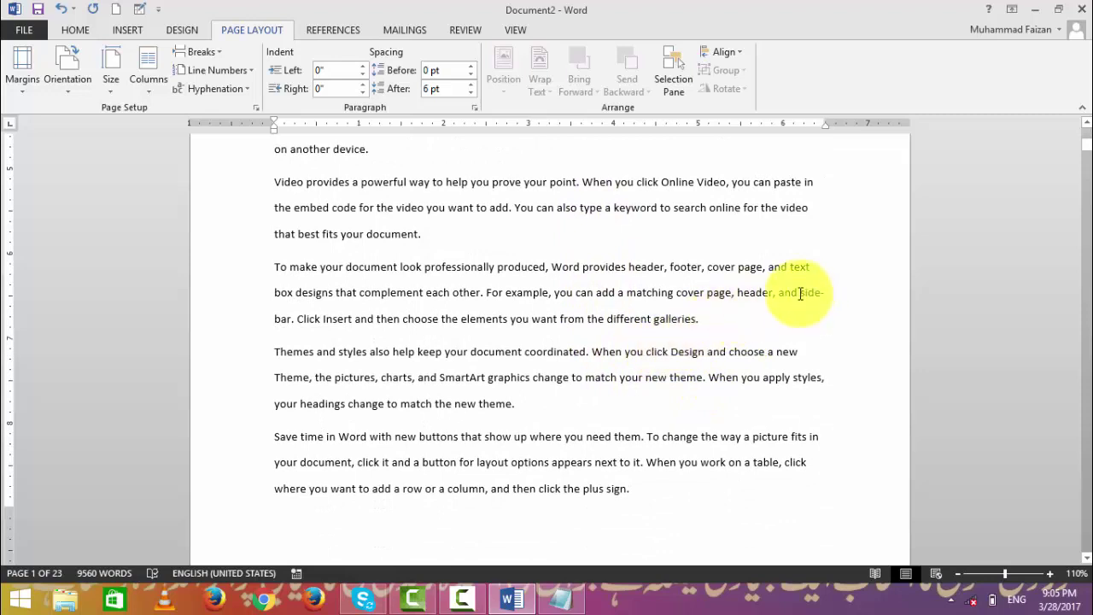
left_click_drag(801, 293, 822, 296)
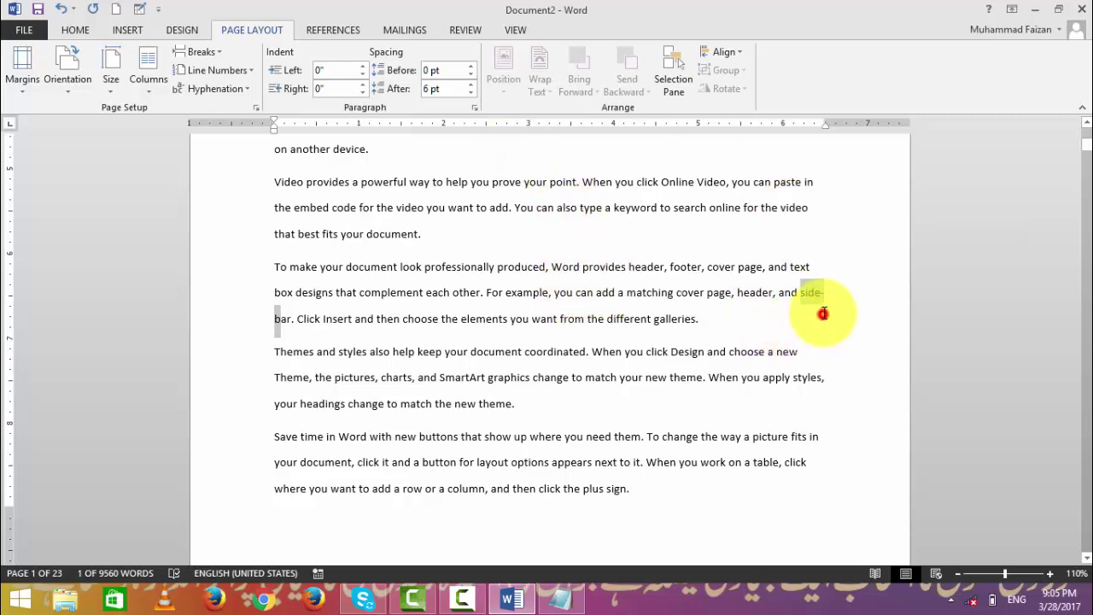
left_click(822, 313)
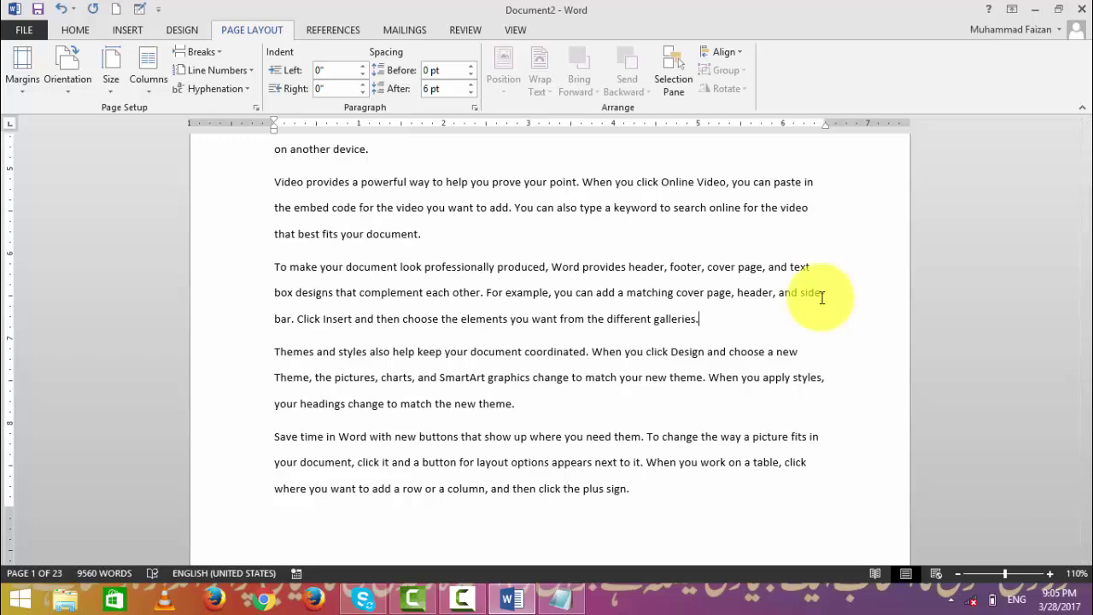
scroll(829, 291, "up", 2, "ctrl")
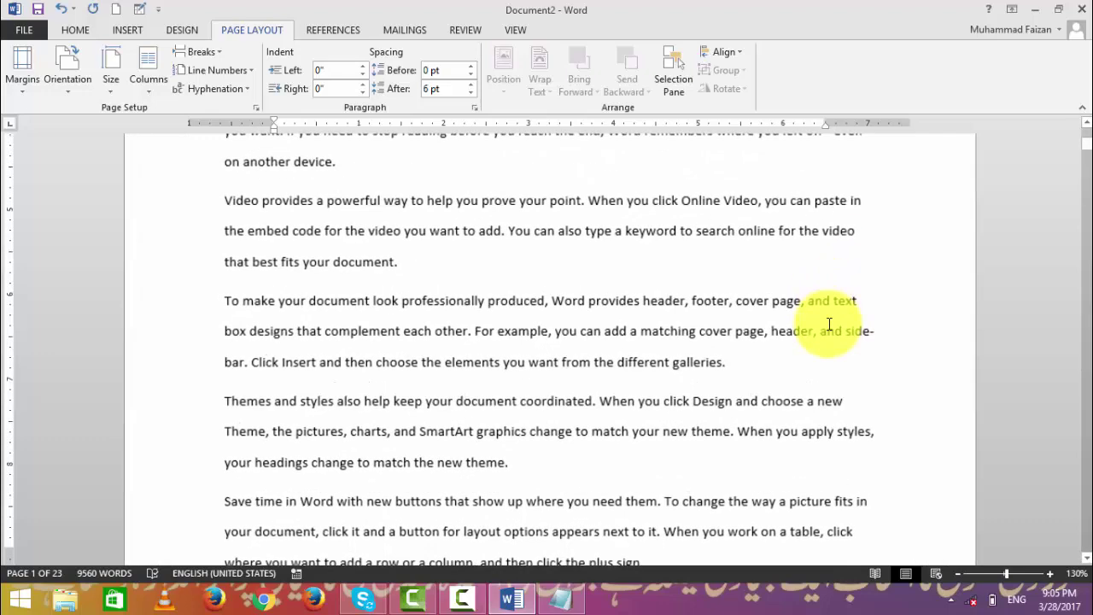
scroll(820, 333, "up", 3)
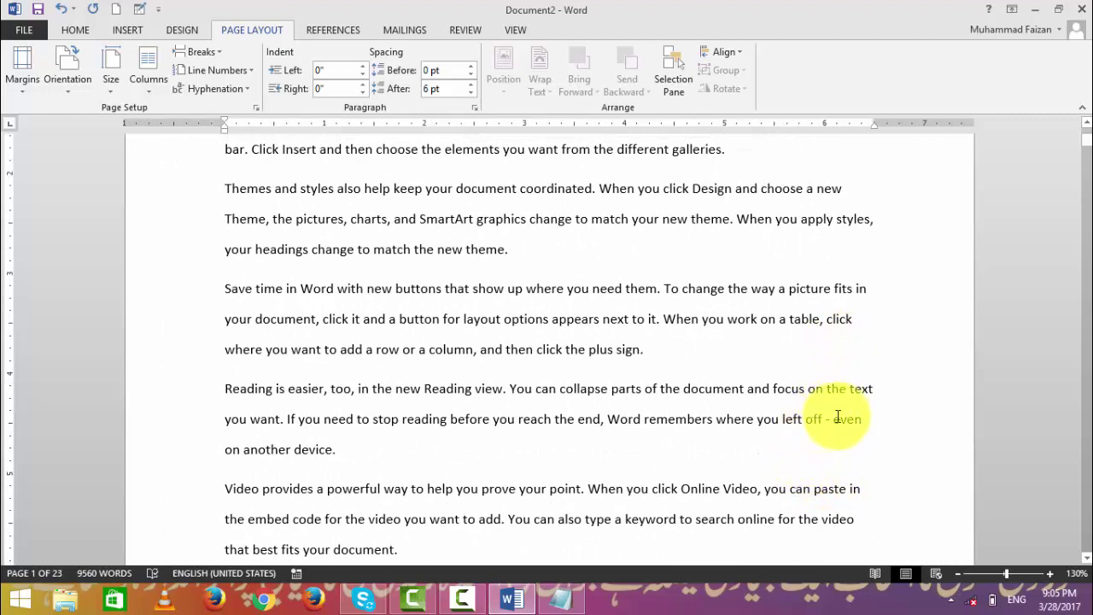
left_click_drag(835, 420, 896, 424)
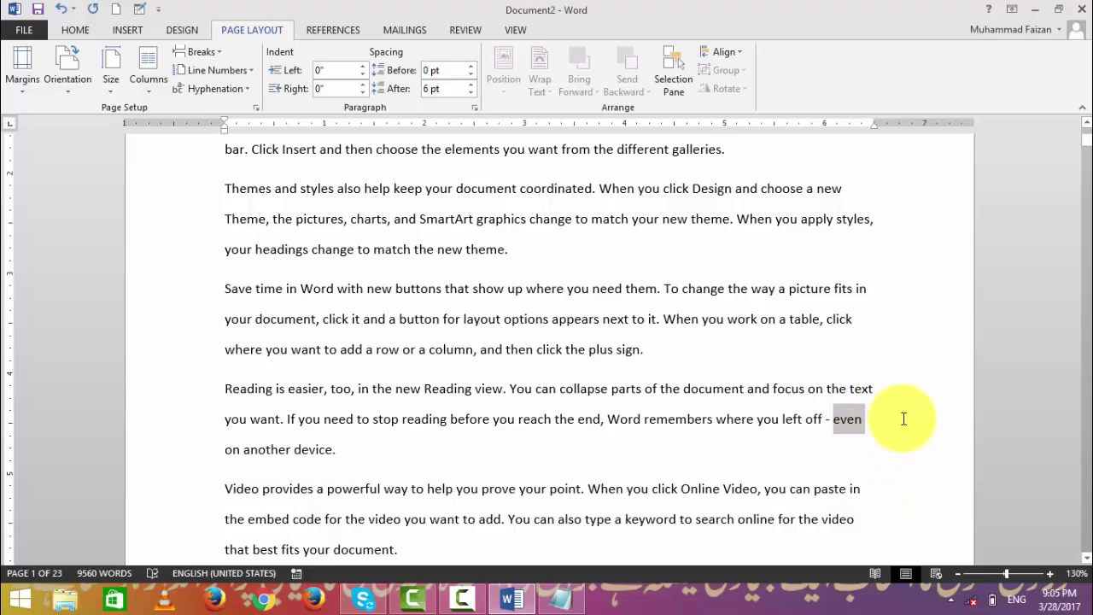
left_click(824, 417)
scroll(793, 373, "up", 1)
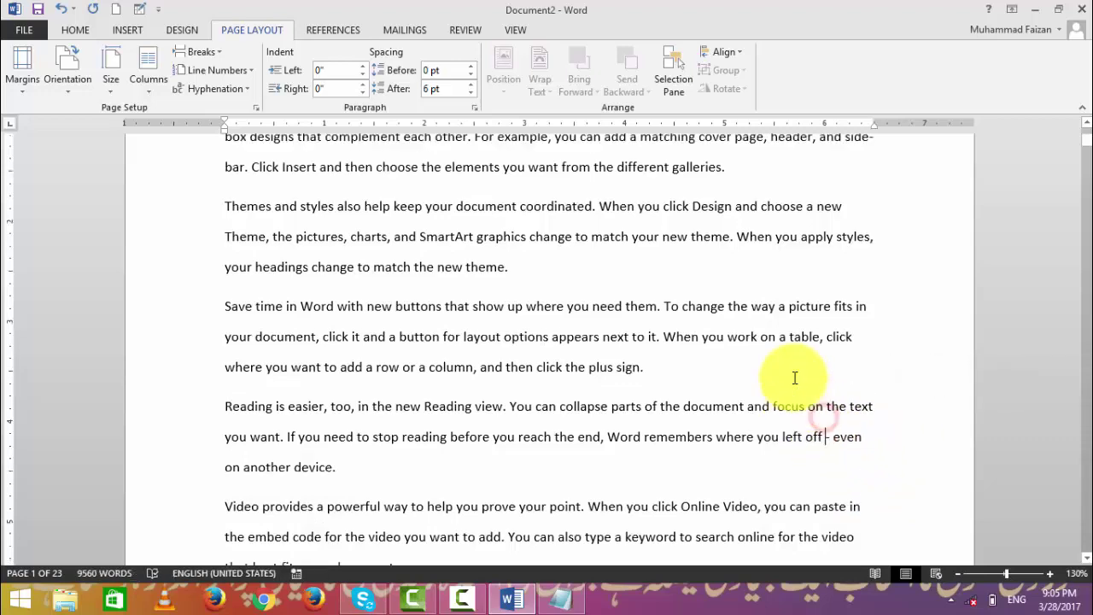
scroll(793, 376, "up", 2)
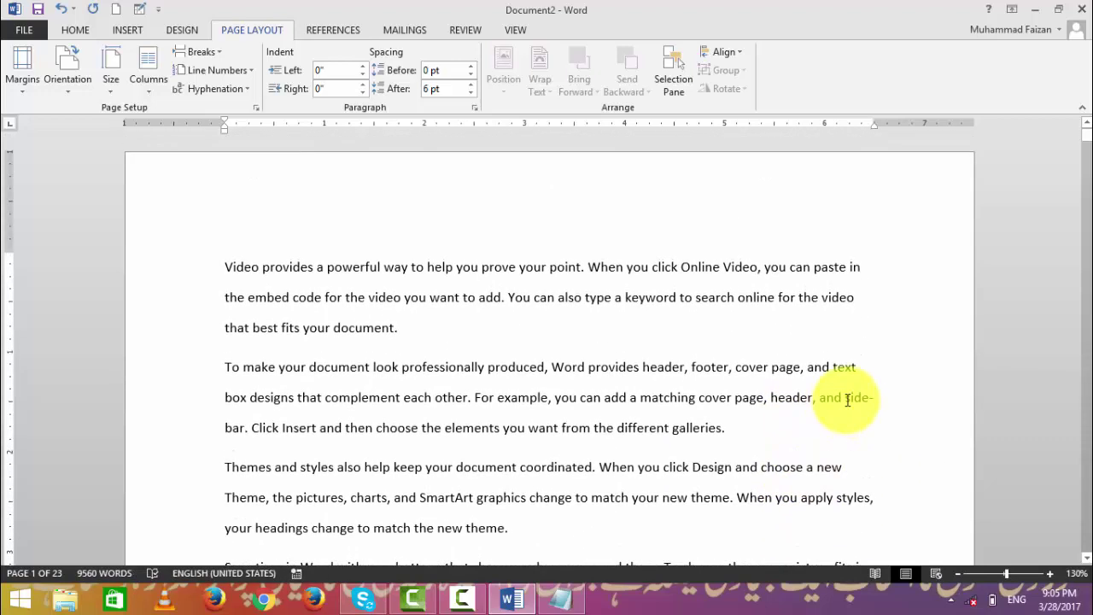
scroll(854, 358, "up", 1)
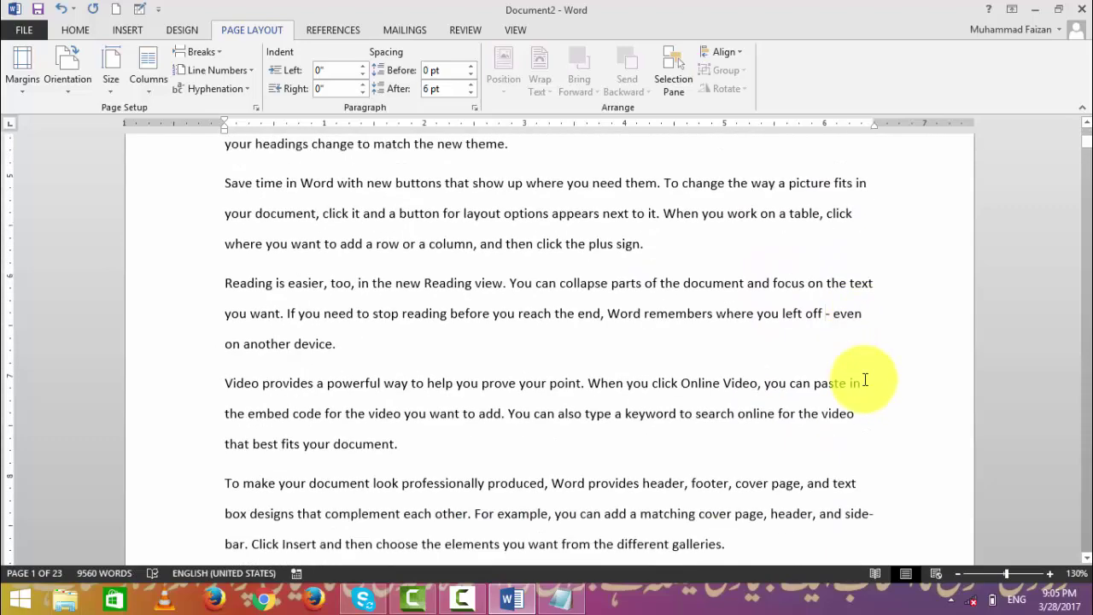
scroll(866, 378, "down", 3)
scroll(861, 393, "down", 2)
scroll(857, 405, "down", 4)
scroll(851, 391, "down", 1)
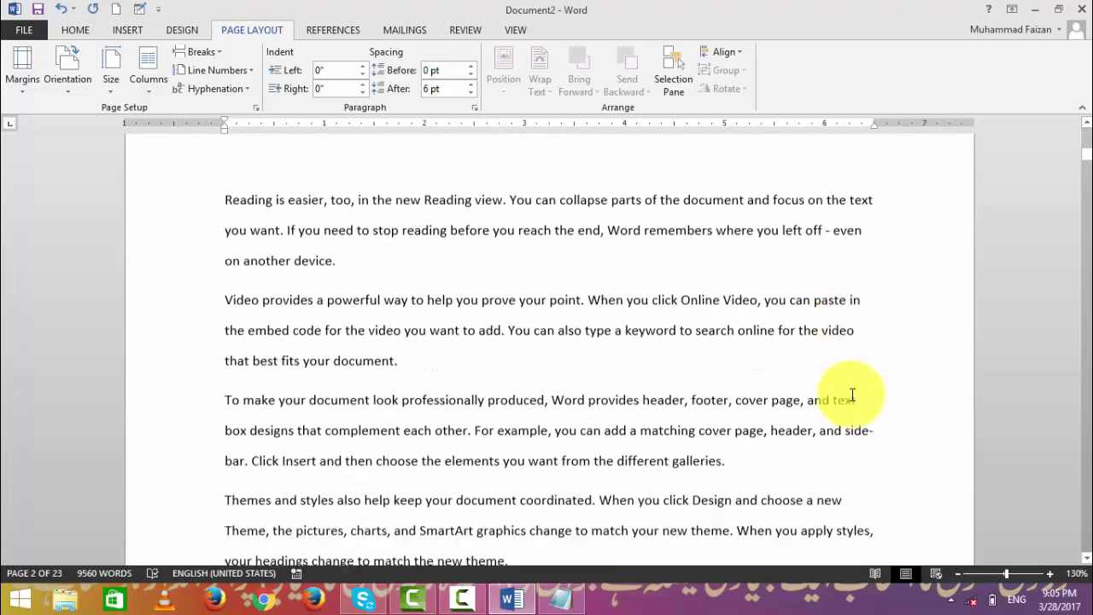
scroll(858, 402, "down", 3)
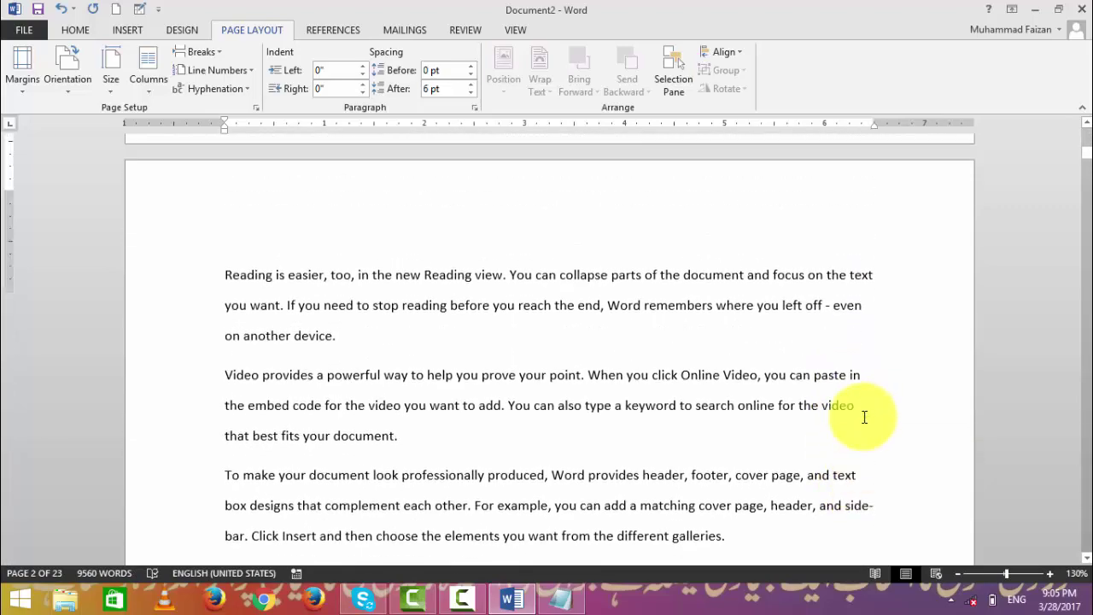
scroll(862, 418, "up", 1)
scroll(865, 418, "up", 2)
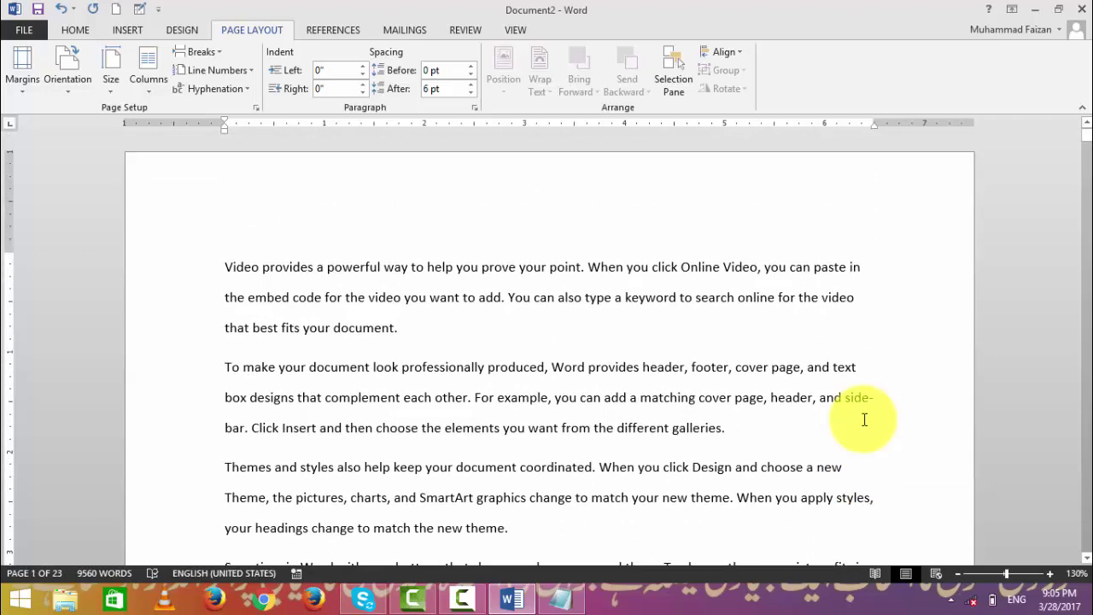
Select the whole document, run Manual hyphenation and dismiss the completion message.
key("ctrl+a")
left_click(242, 88)
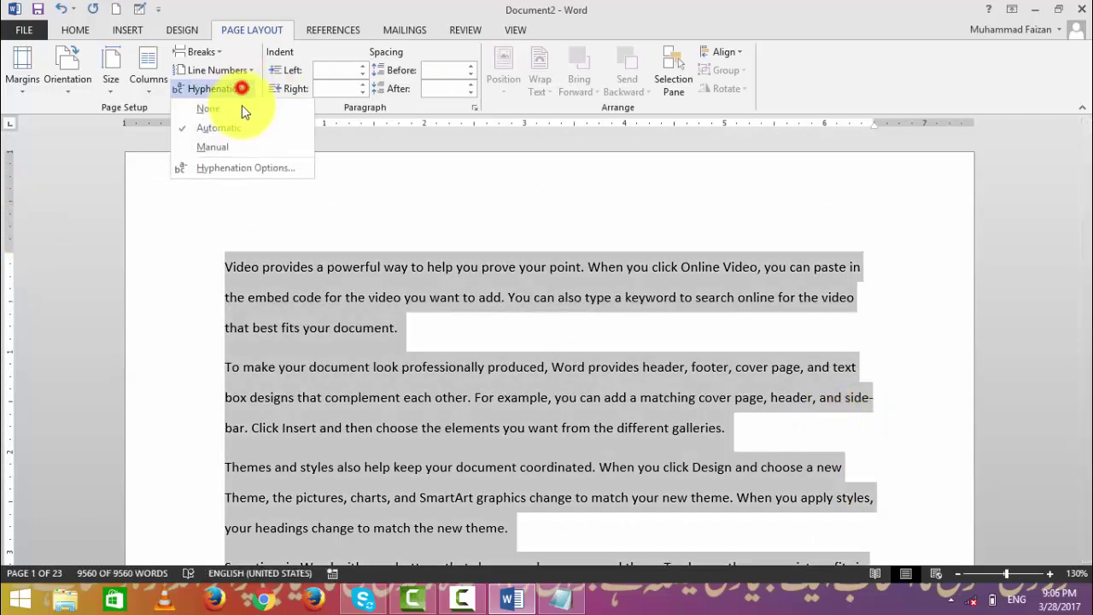
left_click(244, 146)
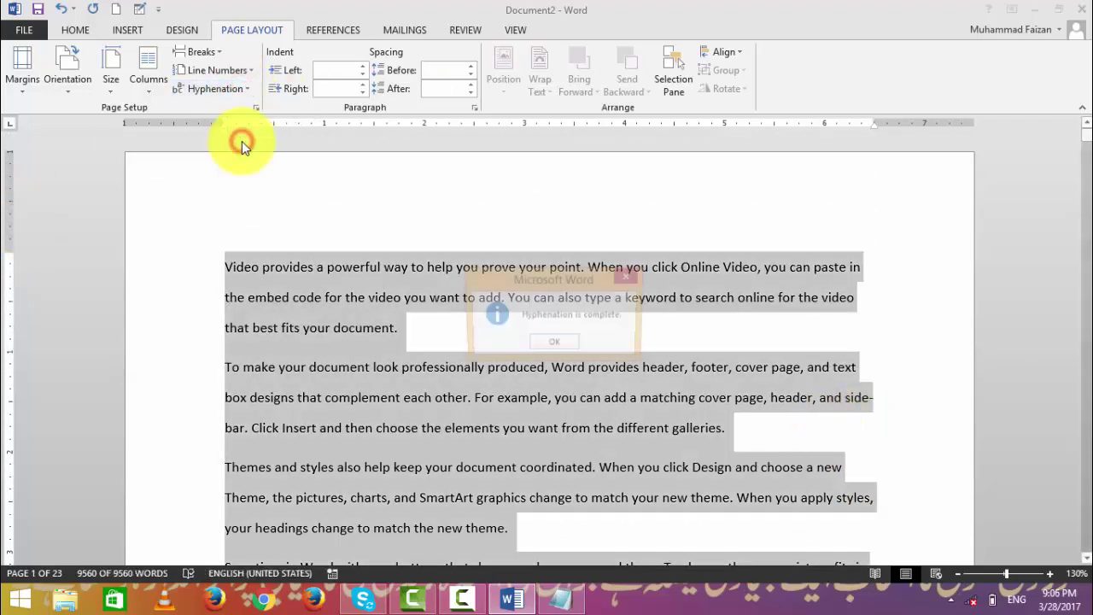
left_click(552, 345)
Close Hyphenation Options unchanged, then set Hyphenation to None so 'sidebar' stays whole.
left_click(242, 90)
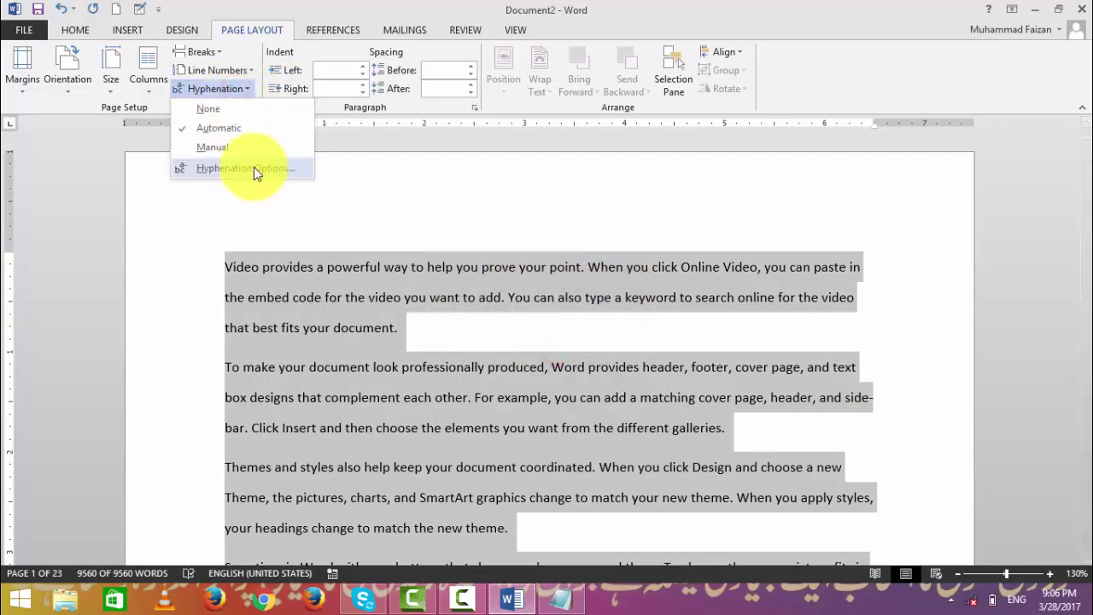
left_click(253, 169)
left_click(611, 331)
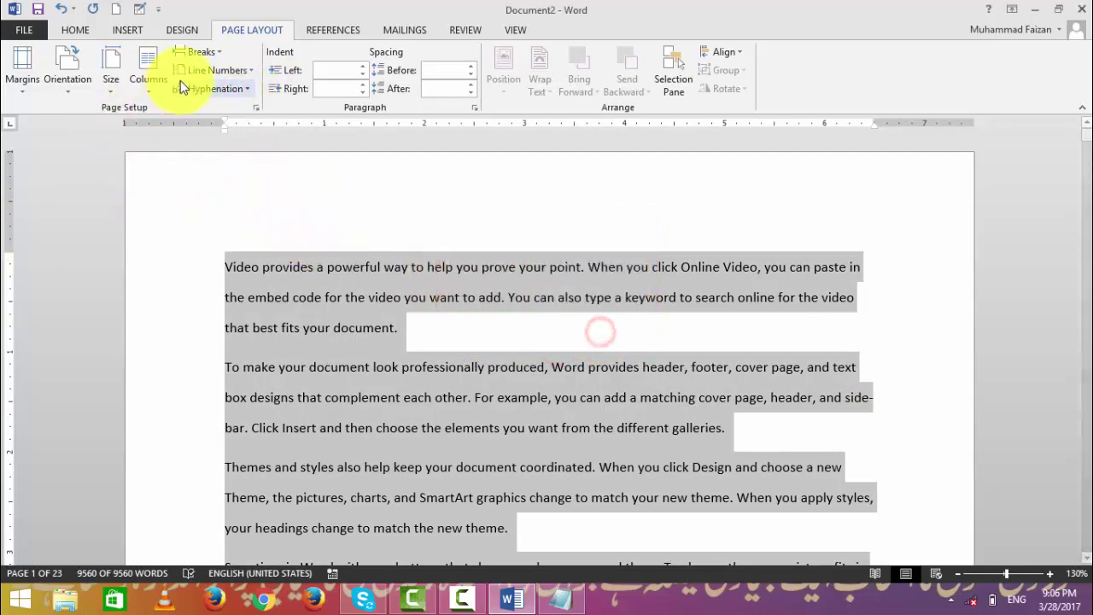
left_click(213, 89)
left_click(216, 109)
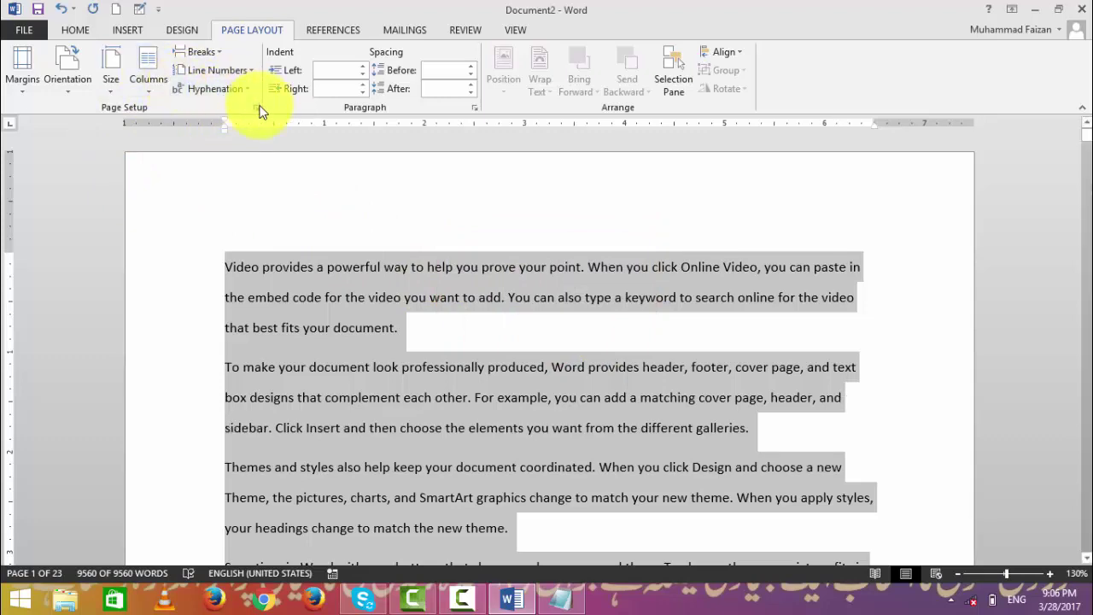
Open Page Setup, cancel it without changes, and click into the first paragraph.
left_click(257, 108)
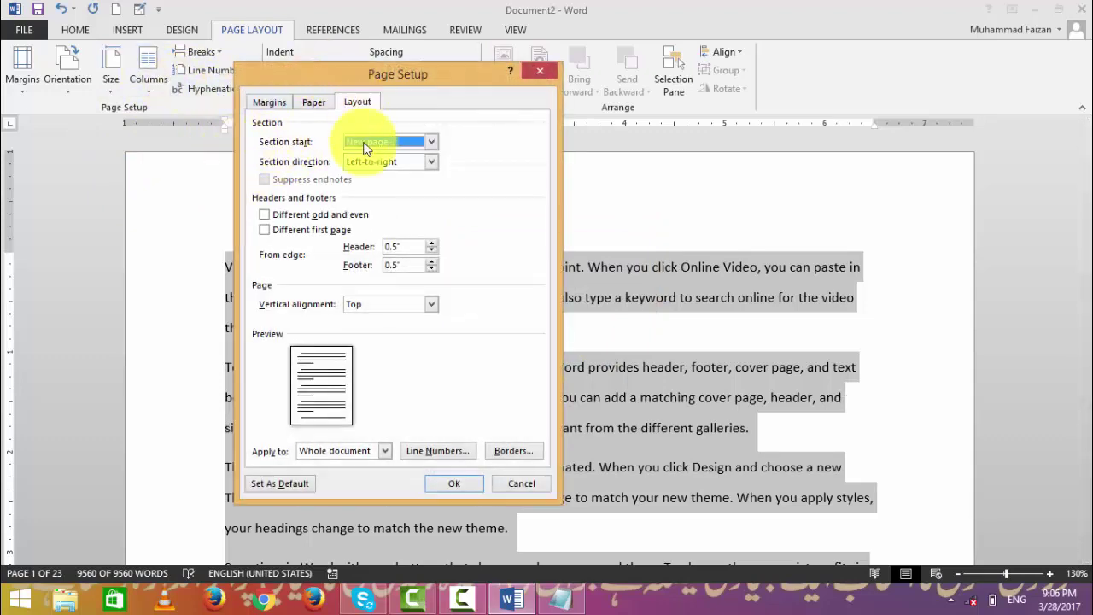
left_click(521, 486)
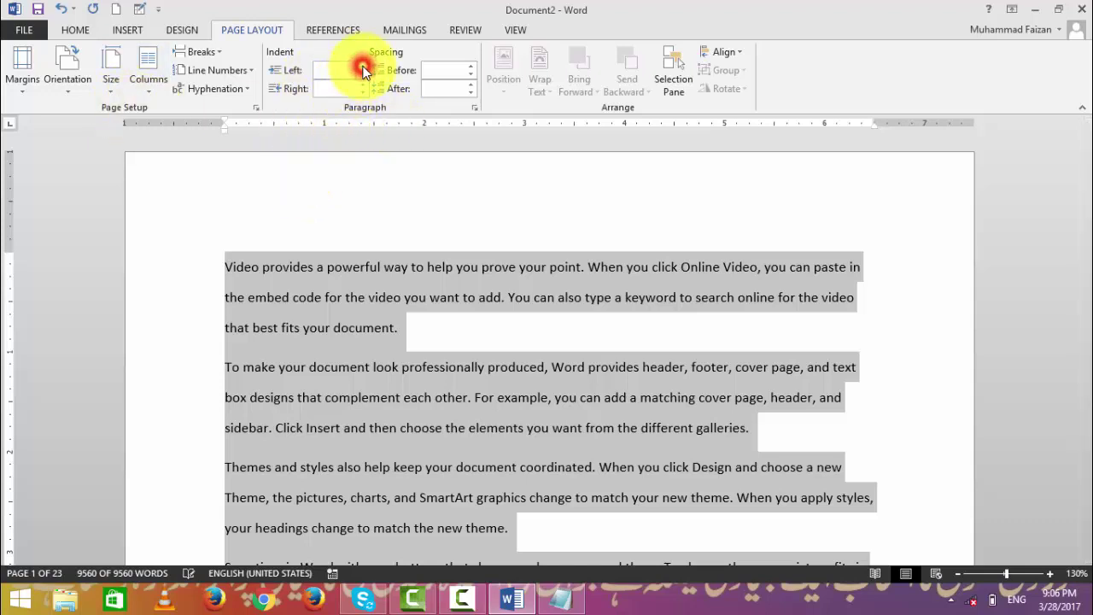
left_click(224, 266)
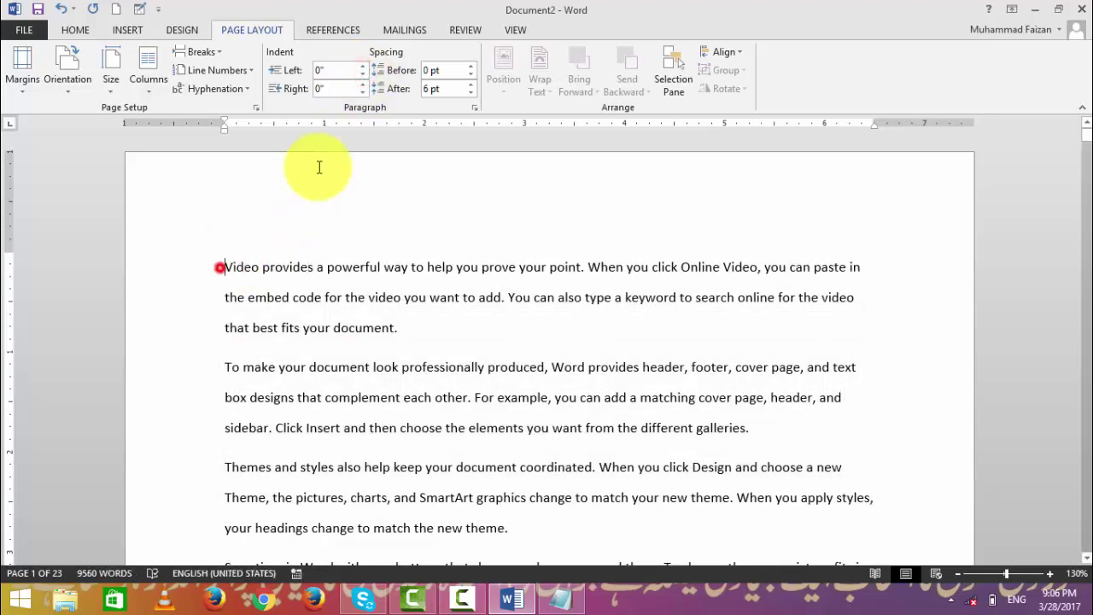
left_click(363, 67)
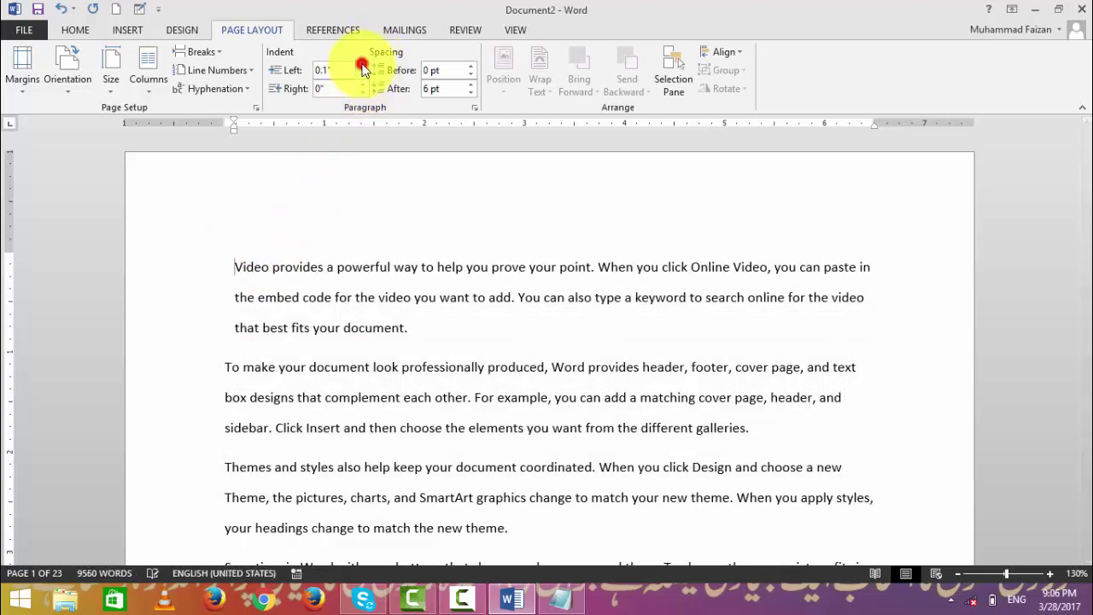
left_click(362, 67)
left_click(362, 67)
left_click(362, 67)
left_click(362, 85)
left_click(362, 85)
left_click(362, 86)
left_click(362, 85)
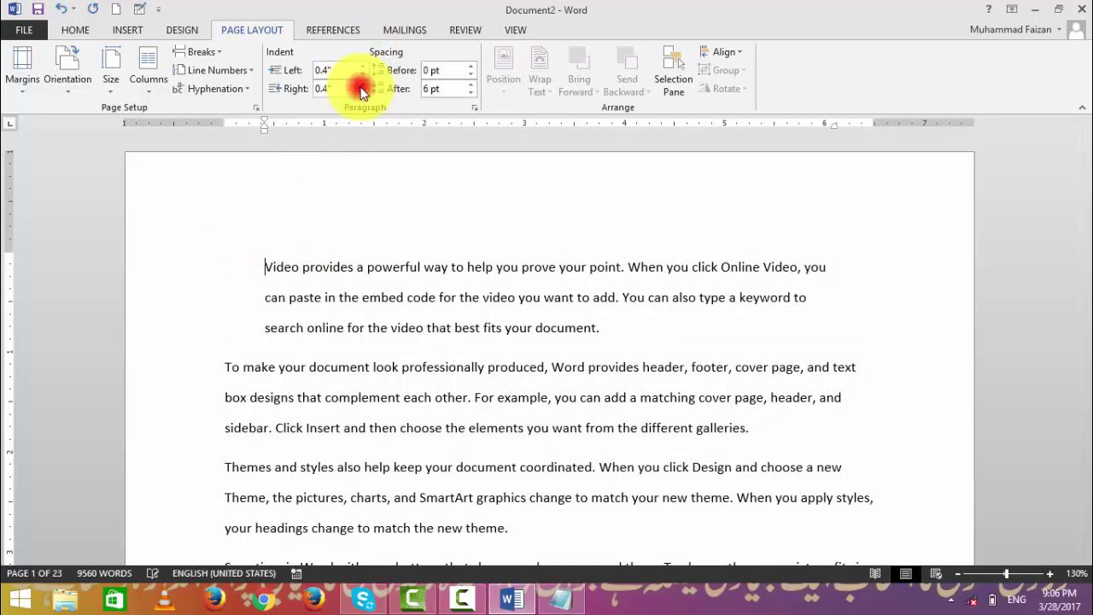
left_click(362, 86)
left_click(362, 85)
left_click(362, 86)
left_click(362, 85)
left_click(362, 85)
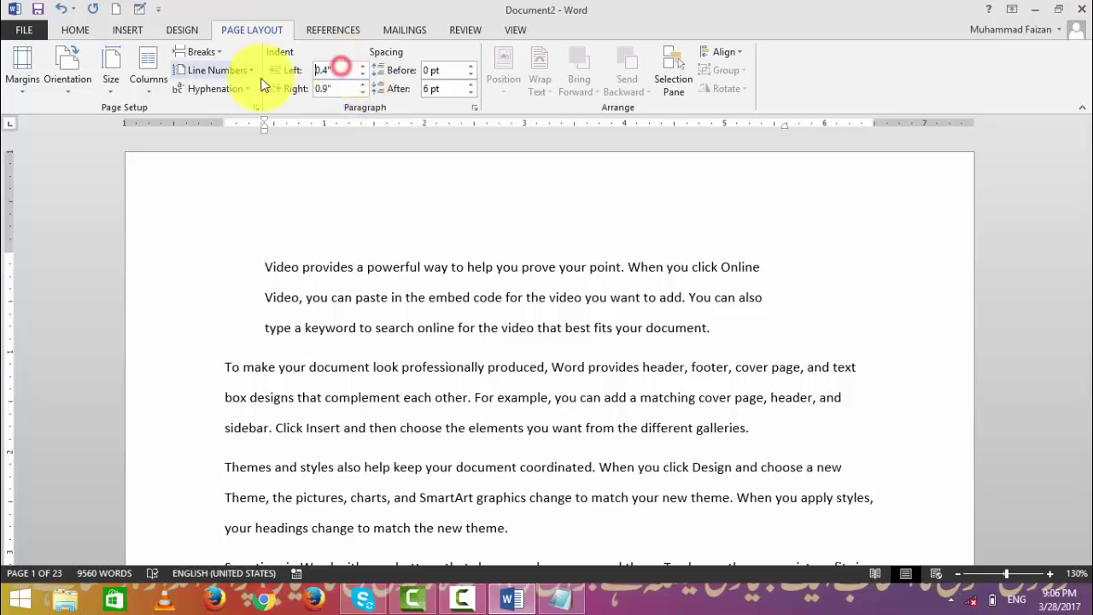
left_click(312, 72)
type("-")
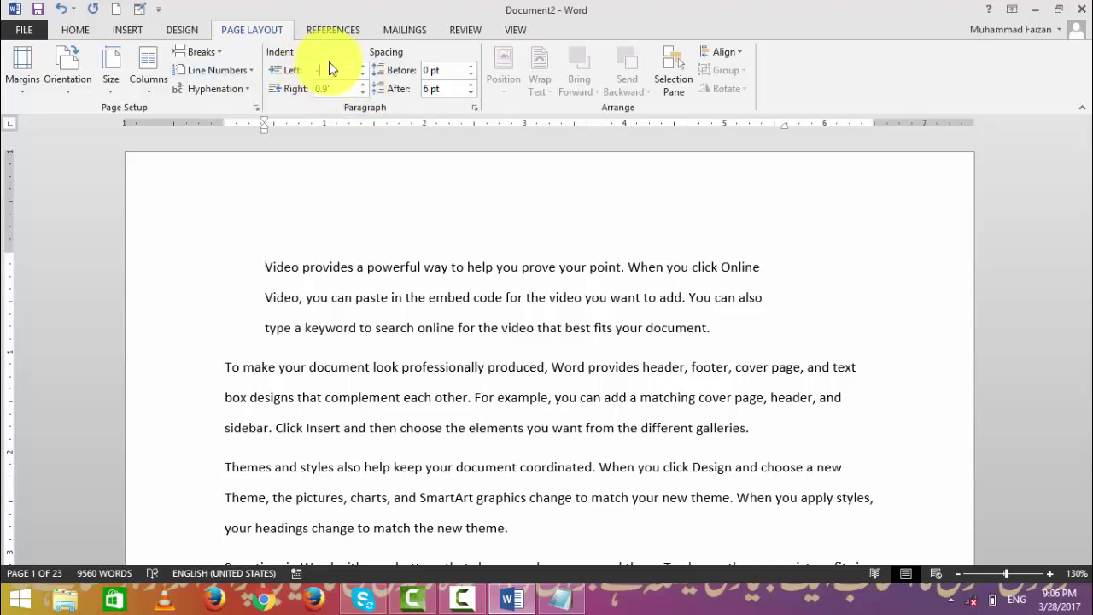
type("0")
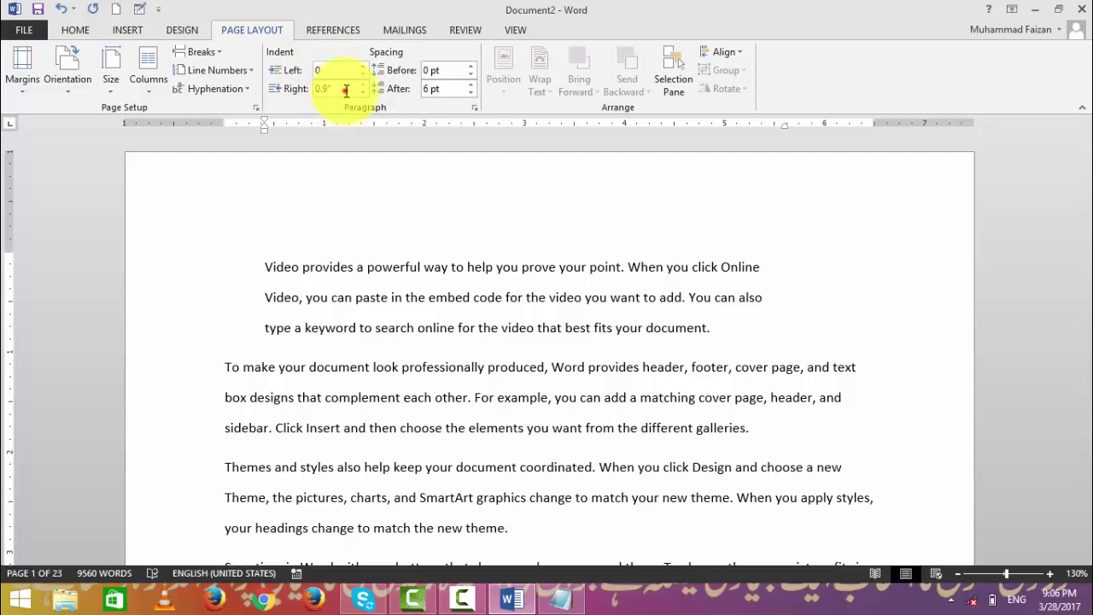
left_click(340, 88)
type("0")
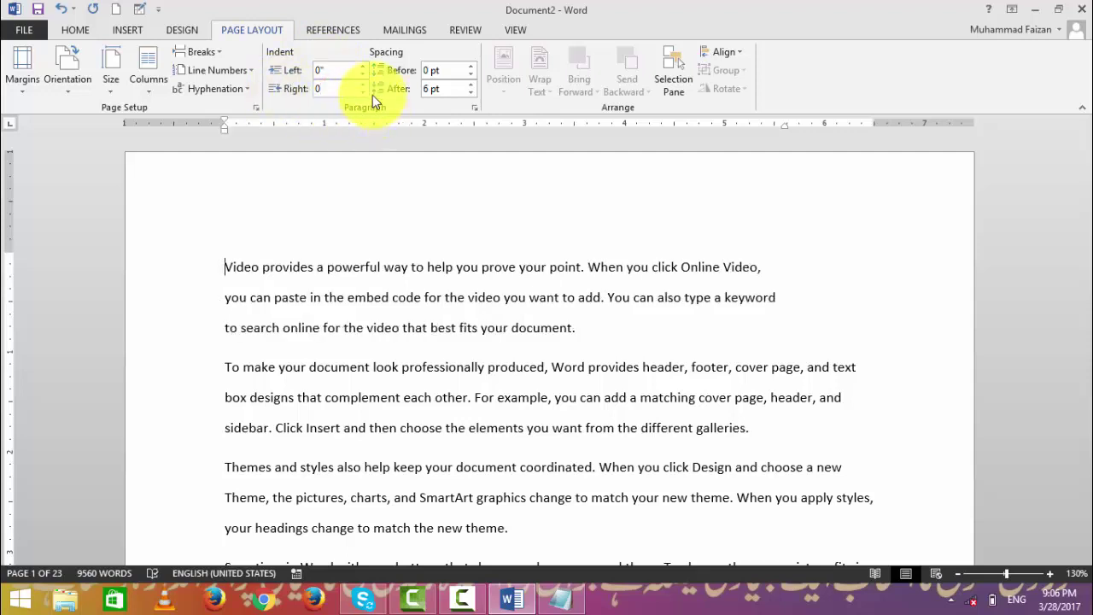
key("Return")
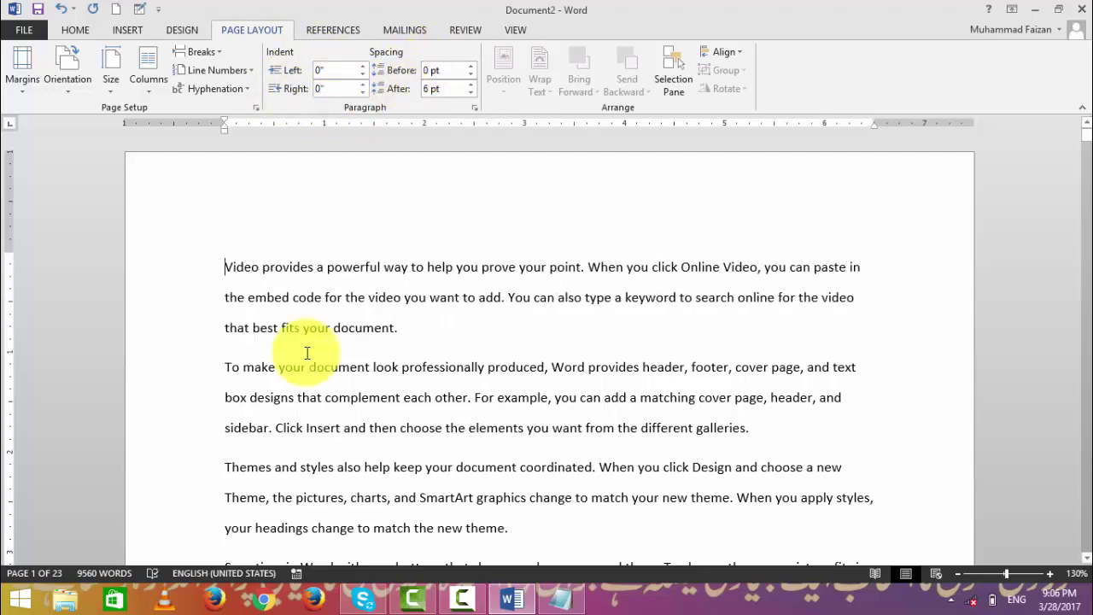
Raise the 'To make your document' paragraph's Spacing Before and After to 54 pt each.
scroll(248, 324, "down", 3)
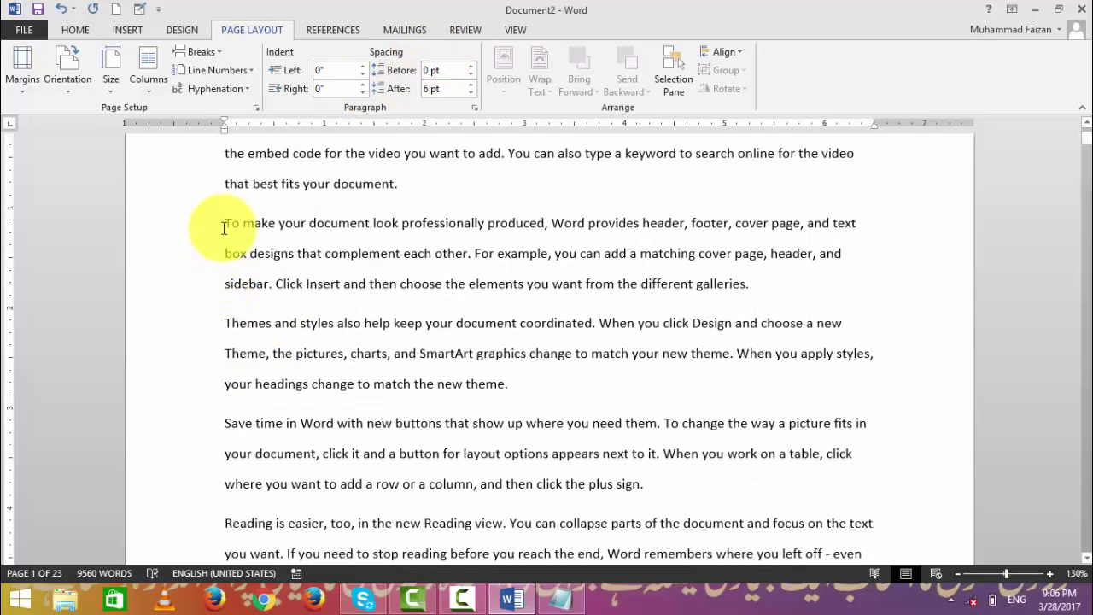
scroll(239, 256, "up", 2)
left_click(227, 317)
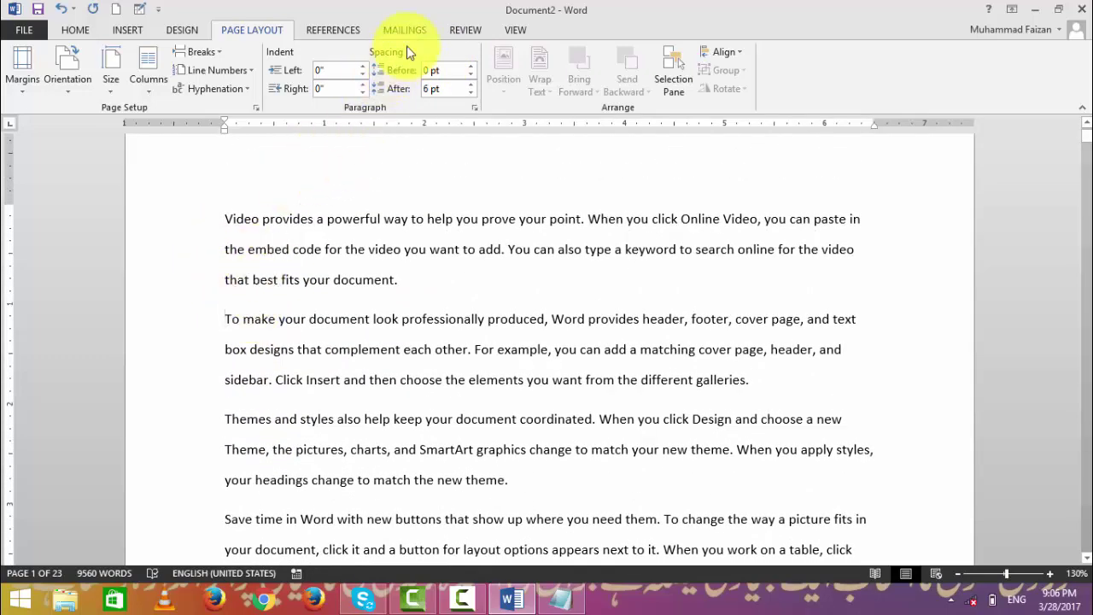
left_click(474, 66)
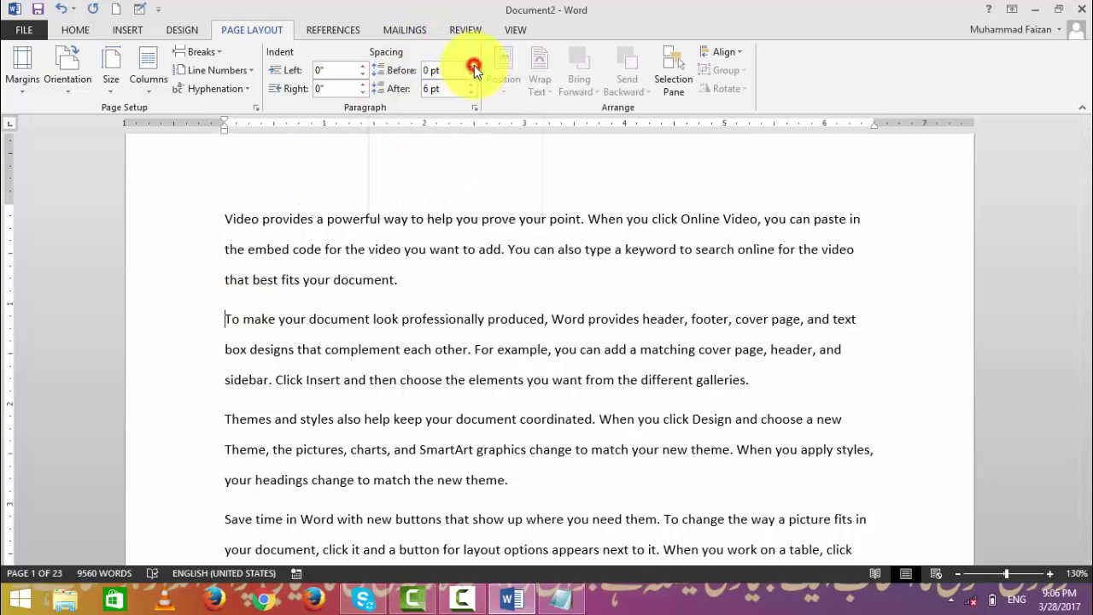
left_click(474, 66)
left_click(474, 65)
left_click(474, 65)
left_click(474, 66)
left_click(474, 66)
left_click(474, 65)
left_click(474, 66)
left_click(474, 66)
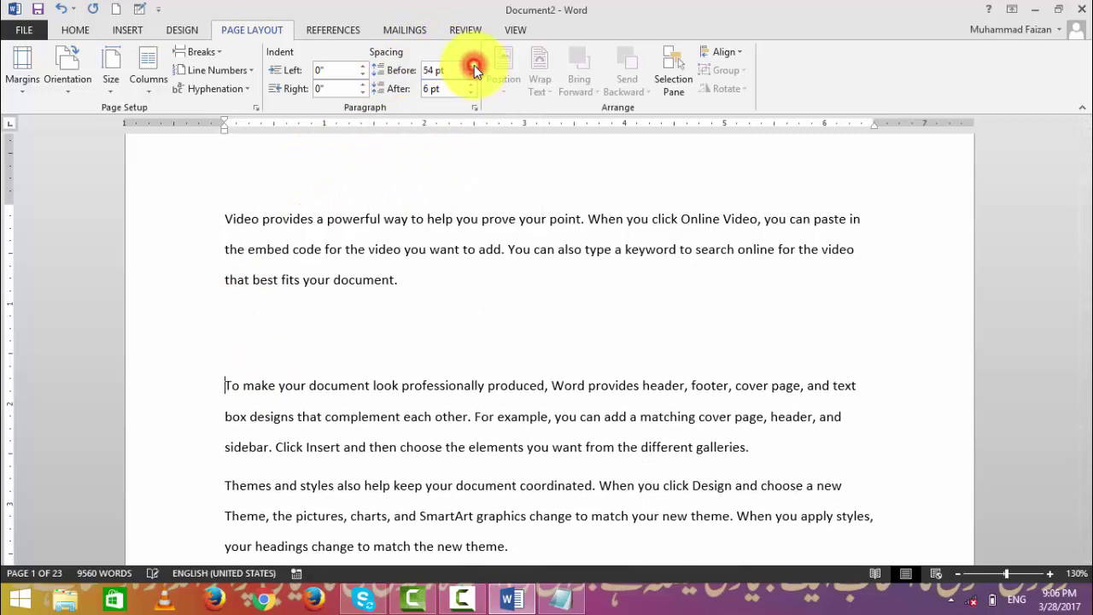
left_click(470, 84)
left_click(470, 85)
left_click(469, 84)
left_click(470, 85)
left_click(469, 85)
left_click(469, 85)
left_click(470, 85)
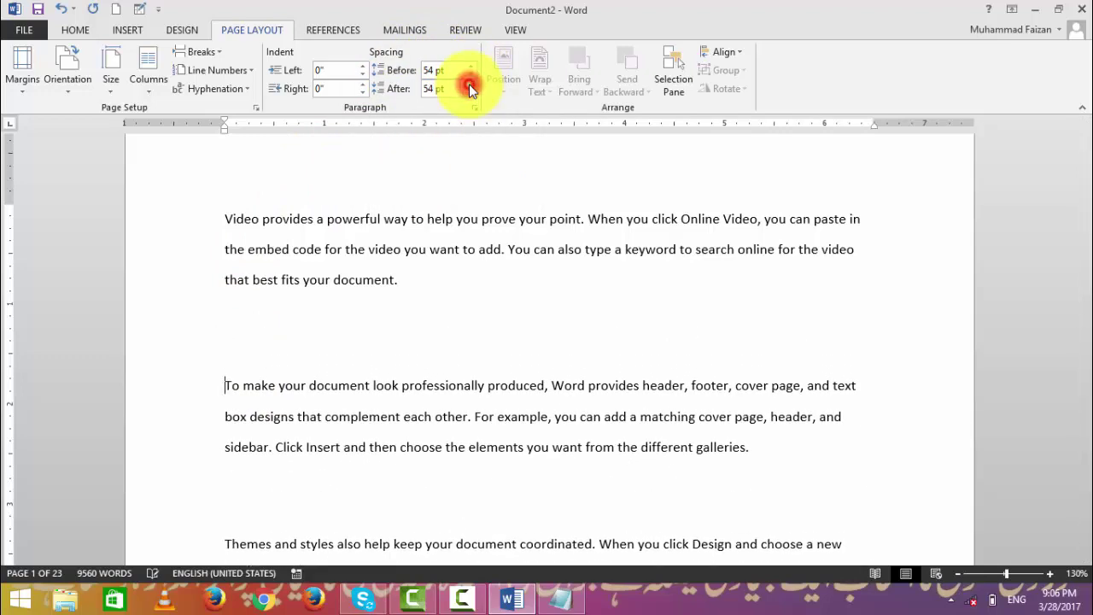